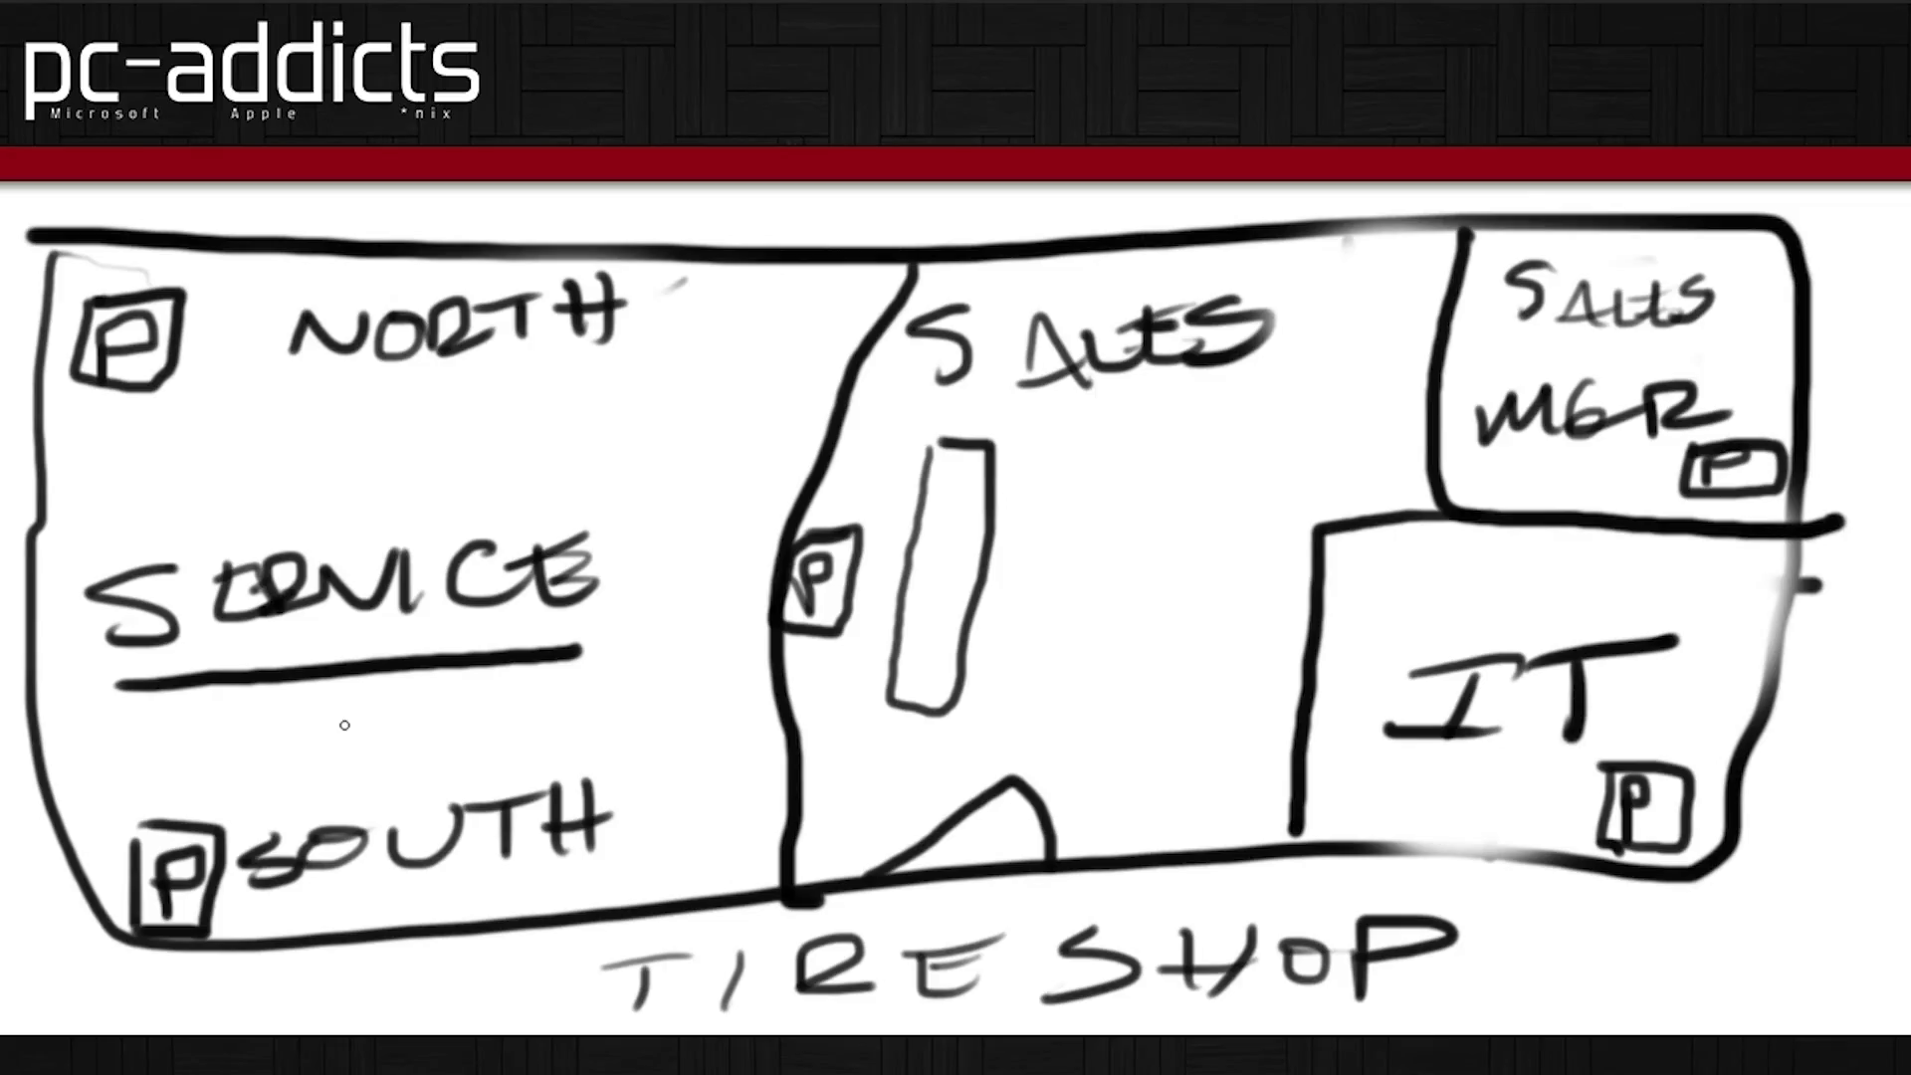
Circle NORTH, SOUTH, the top-left P box and the P box beside SOUTH in red.
mouse_move(343, 388)
left_mouse_down()
mouse_move(496, 400)
mouse_move(249, 316)
mouse_move(370, 390)
left_mouse_up()
mouse_move(422, 732)
left_mouse_down()
mouse_move(244, 871)
mouse_move(403, 741)
mouse_move(317, 747)
left_mouse_up()
mouse_move(93, 436)
left_mouse_down()
mouse_move(227, 376)
mouse_move(5, 403)
mouse_move(229, 408)
left_mouse_up()
mouse_move(155, 779)
left_mouse_down()
mouse_move(276, 910)
mouse_move(83, 771)
left_mouse_up()
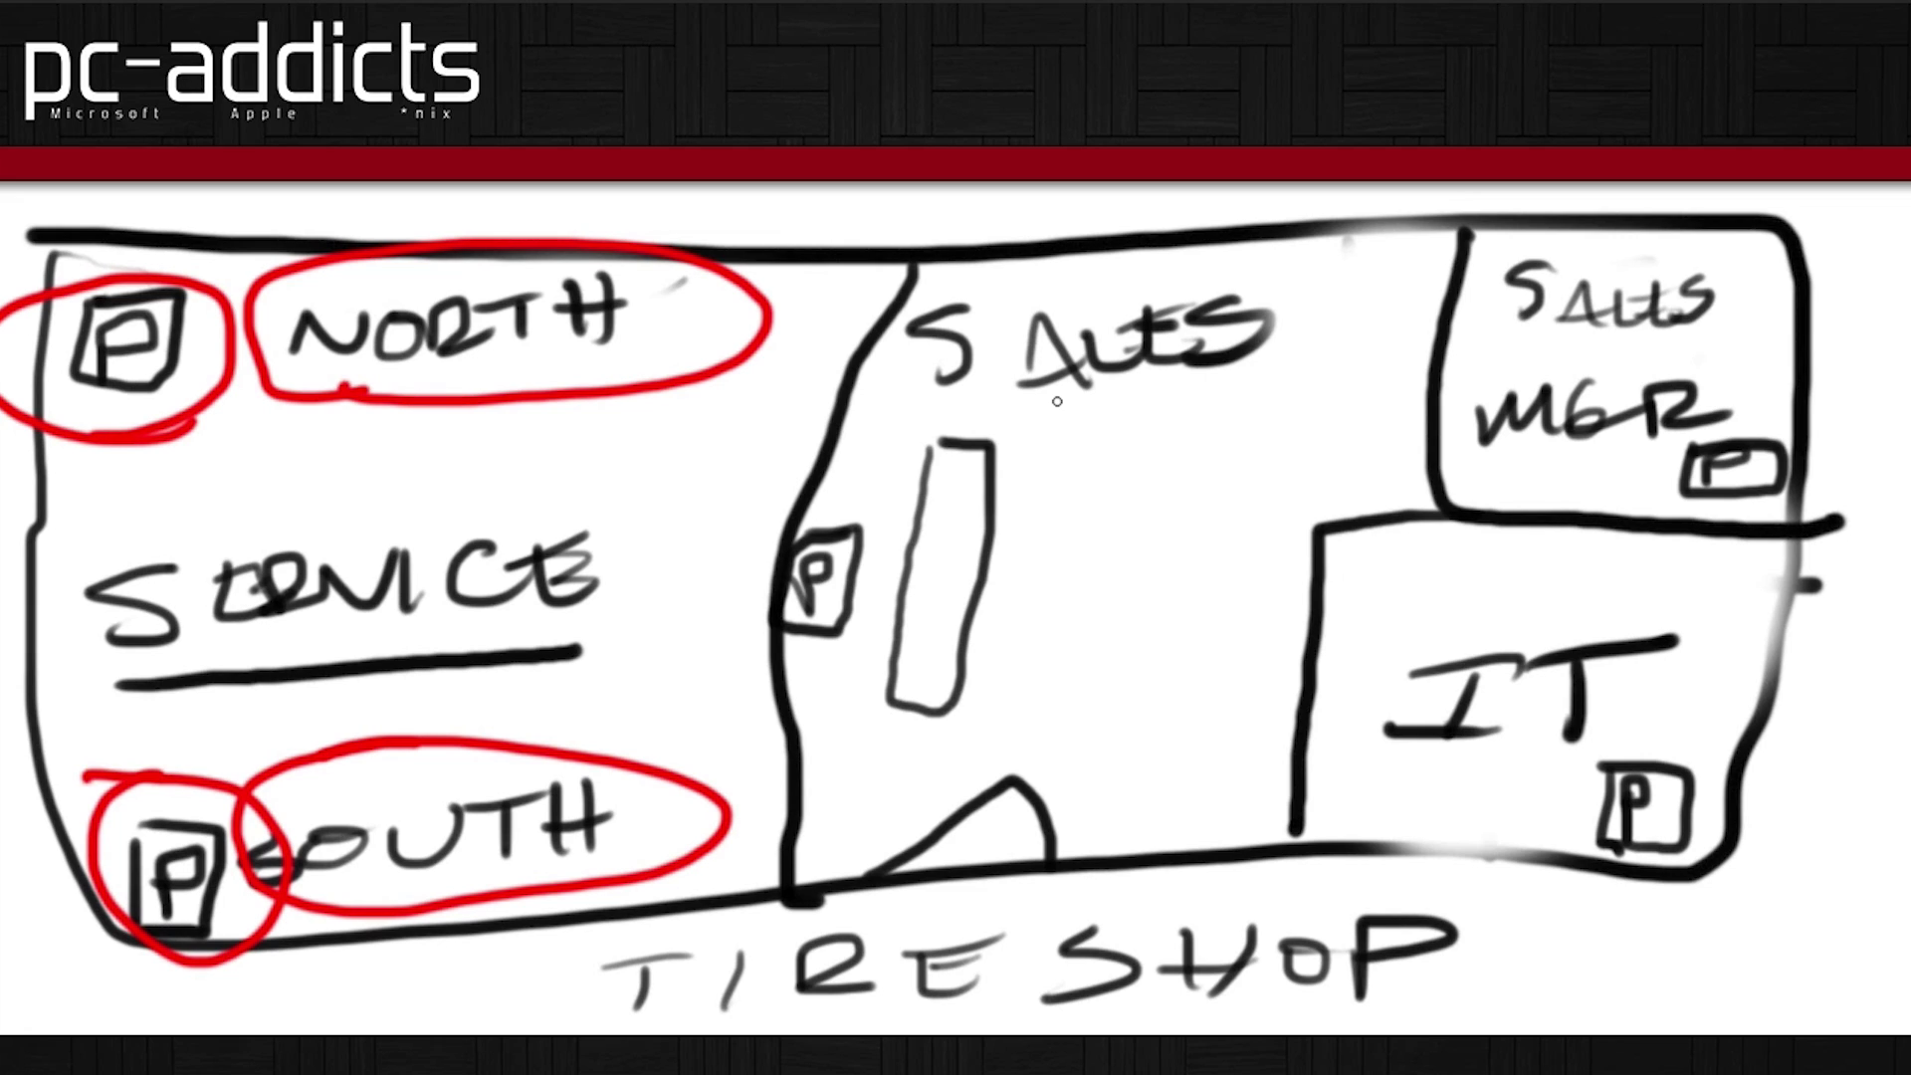
Draw a red arrow under SALES, underline SERVICE, and circle the middle-wall and SALES MGR P boxes.
mouse_move(1050, 438)
left_mouse_down()
mouse_move(1016, 428)
mouse_move(1323, 374)
left_mouse_up()
left_click_drag(185, 683, 568, 629)
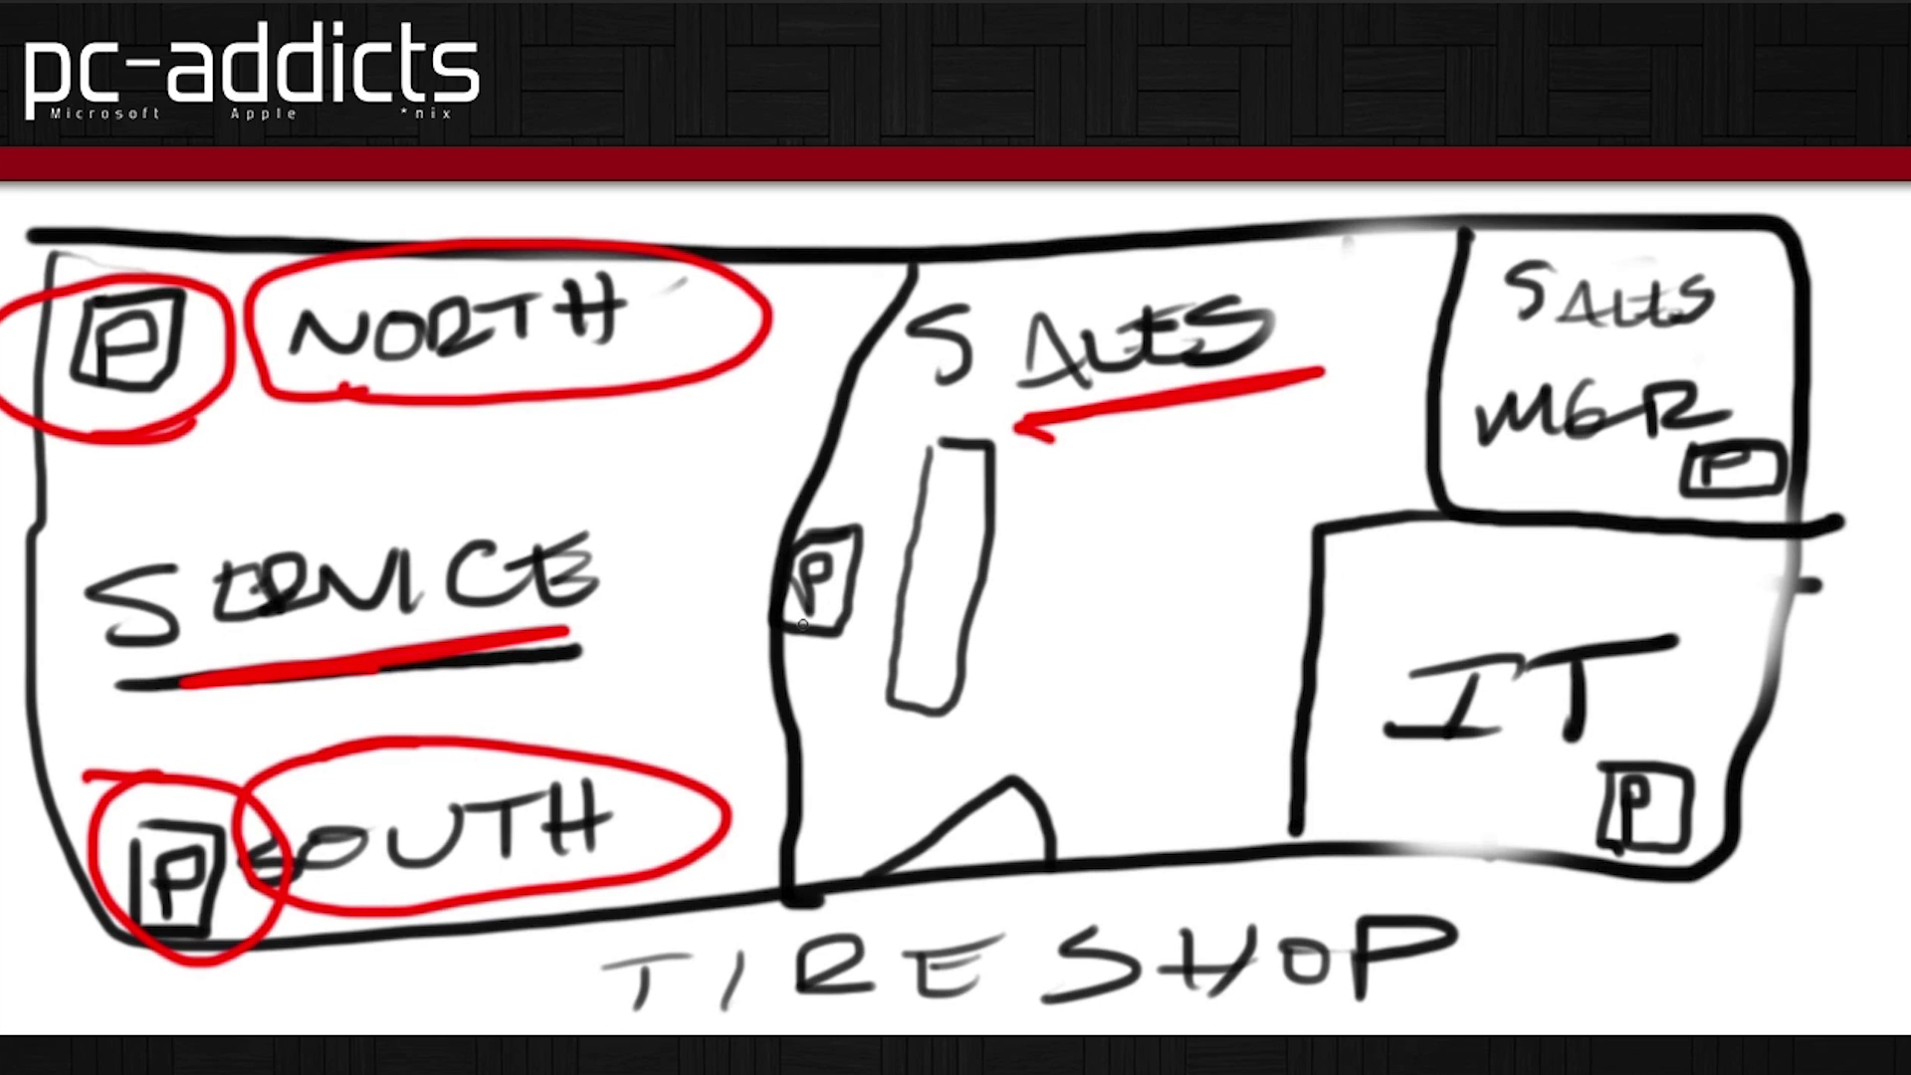
mouse_move(852, 652)
left_mouse_down()
mouse_move(797, 506)
mouse_move(915, 559)
left_mouse_up()
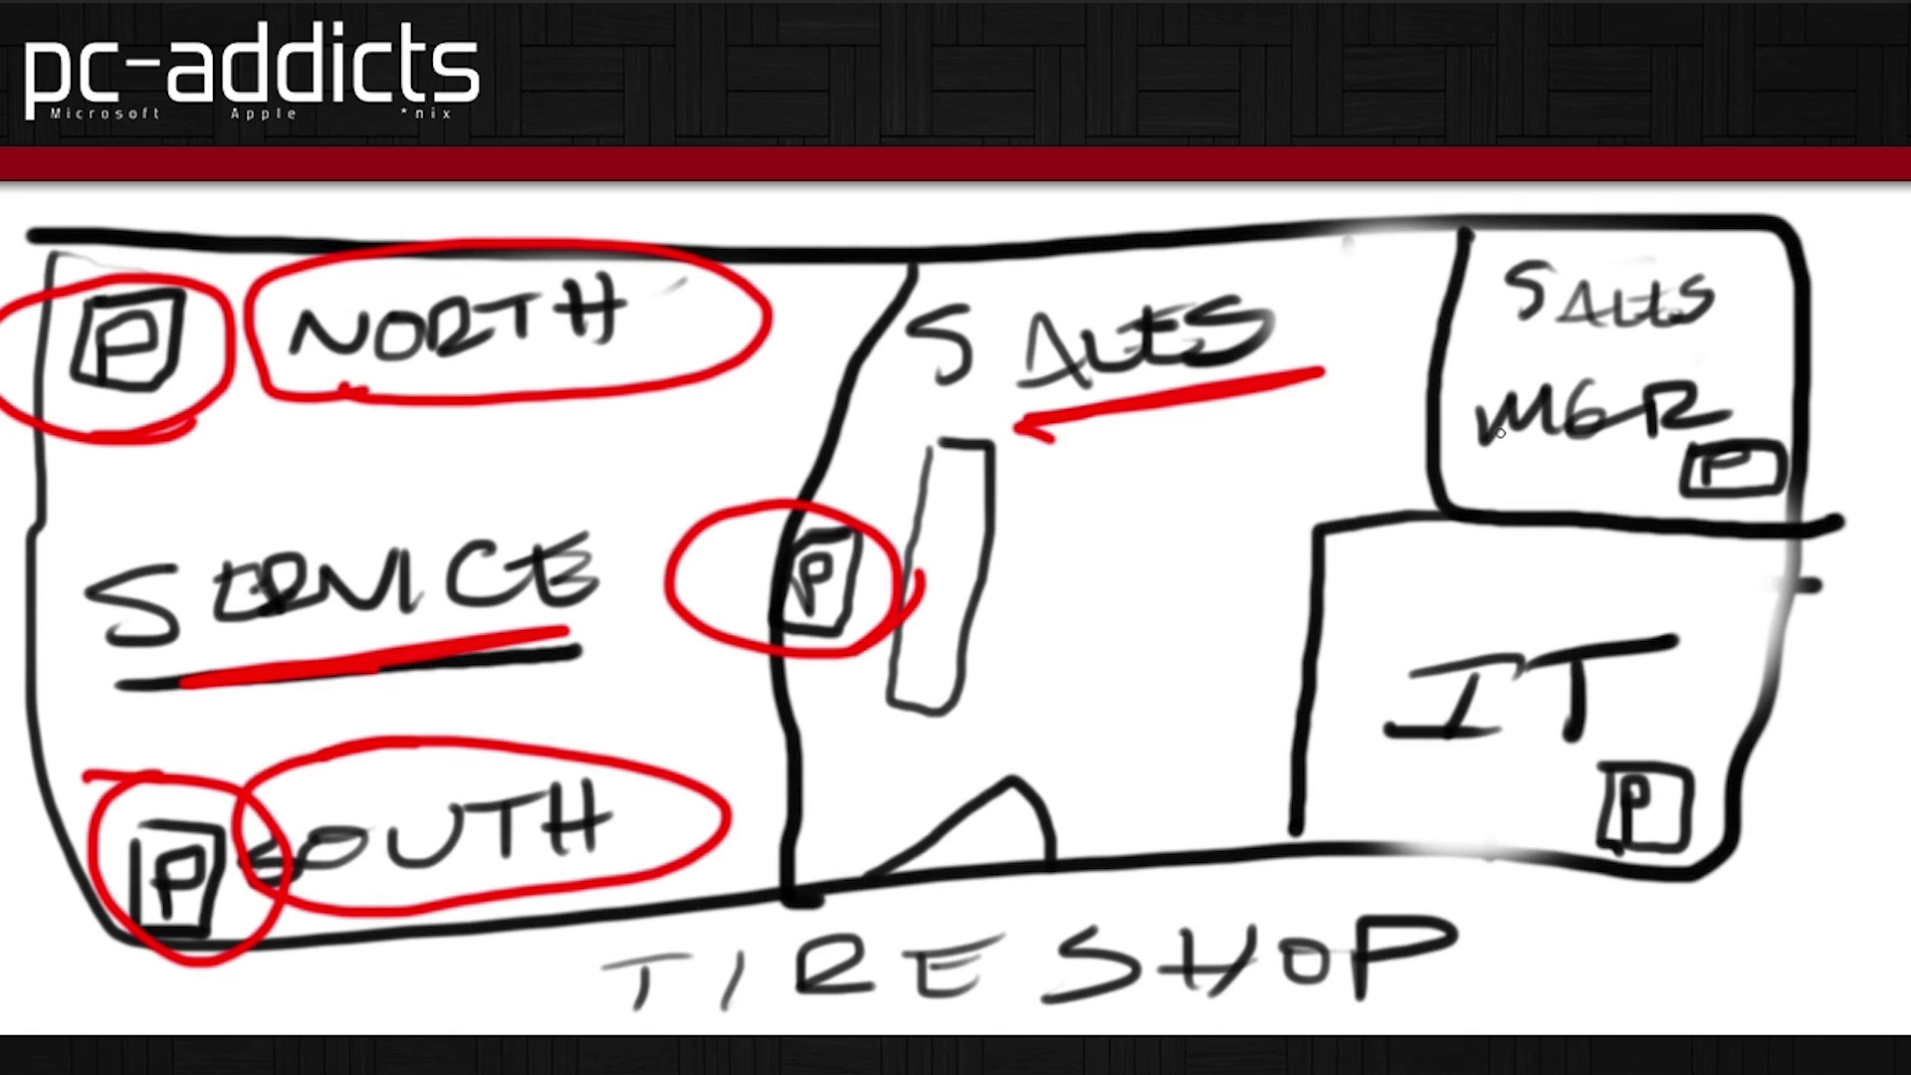
mouse_move(1771, 416)
left_mouse_down()
mouse_move(1803, 478)
mouse_move(1804, 438)
left_mouse_up()
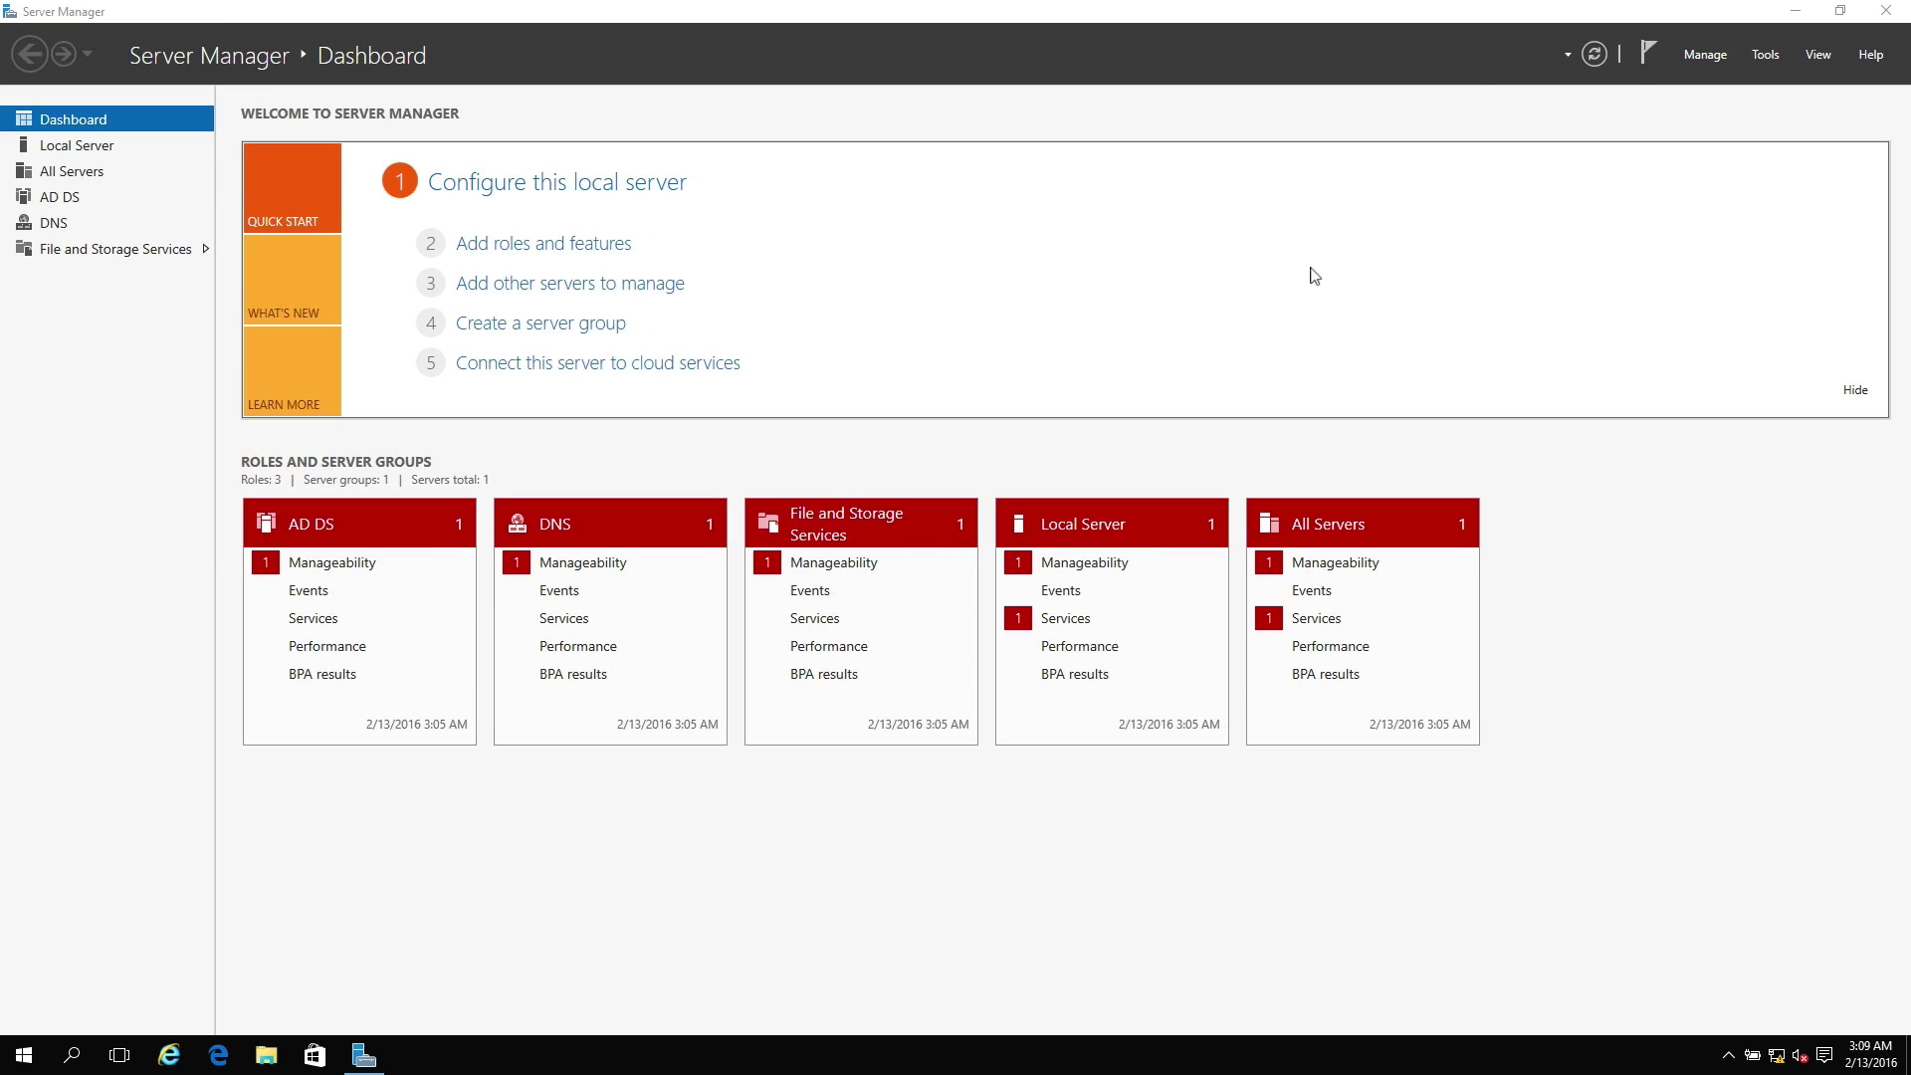
Launch Active Directory Users and Computers from Server Manager Tools and expand TESTDOMAIN.internal.
left_click(1762, 57)
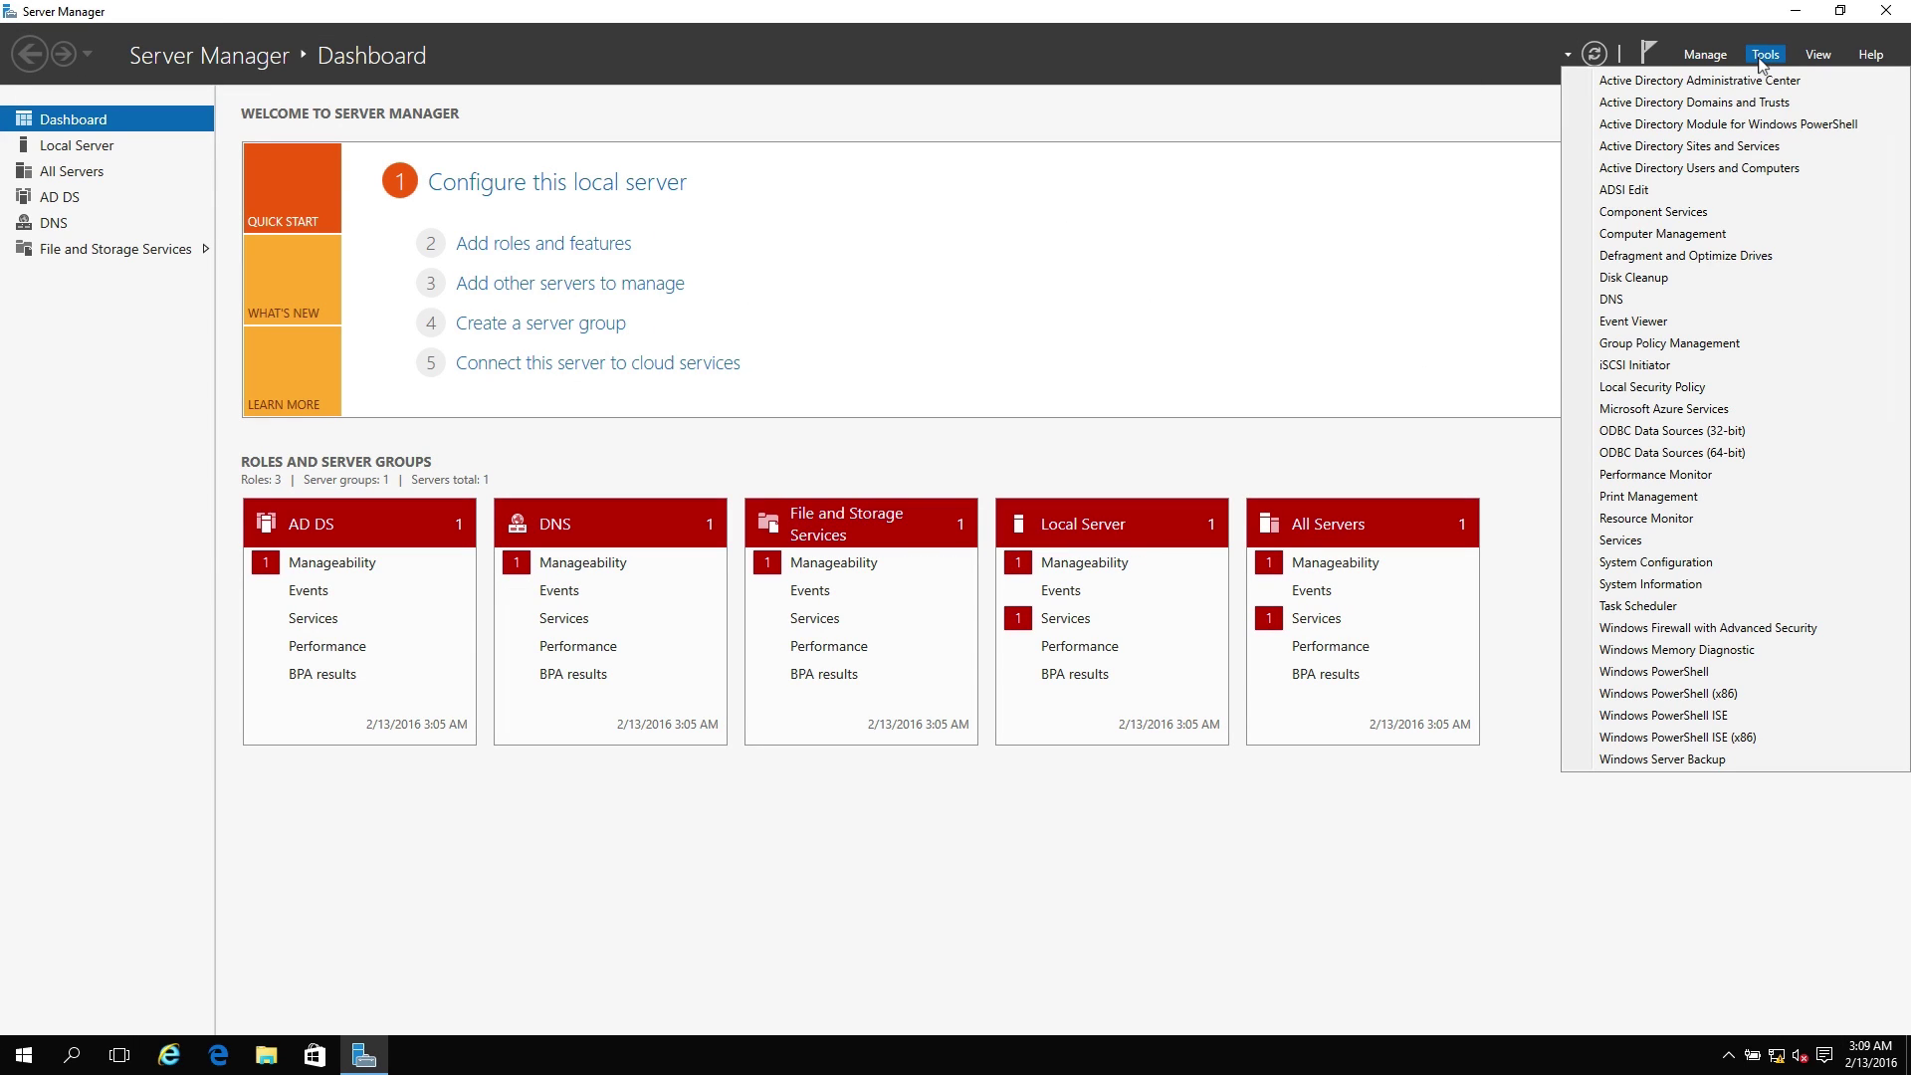
left_click(1703, 171)
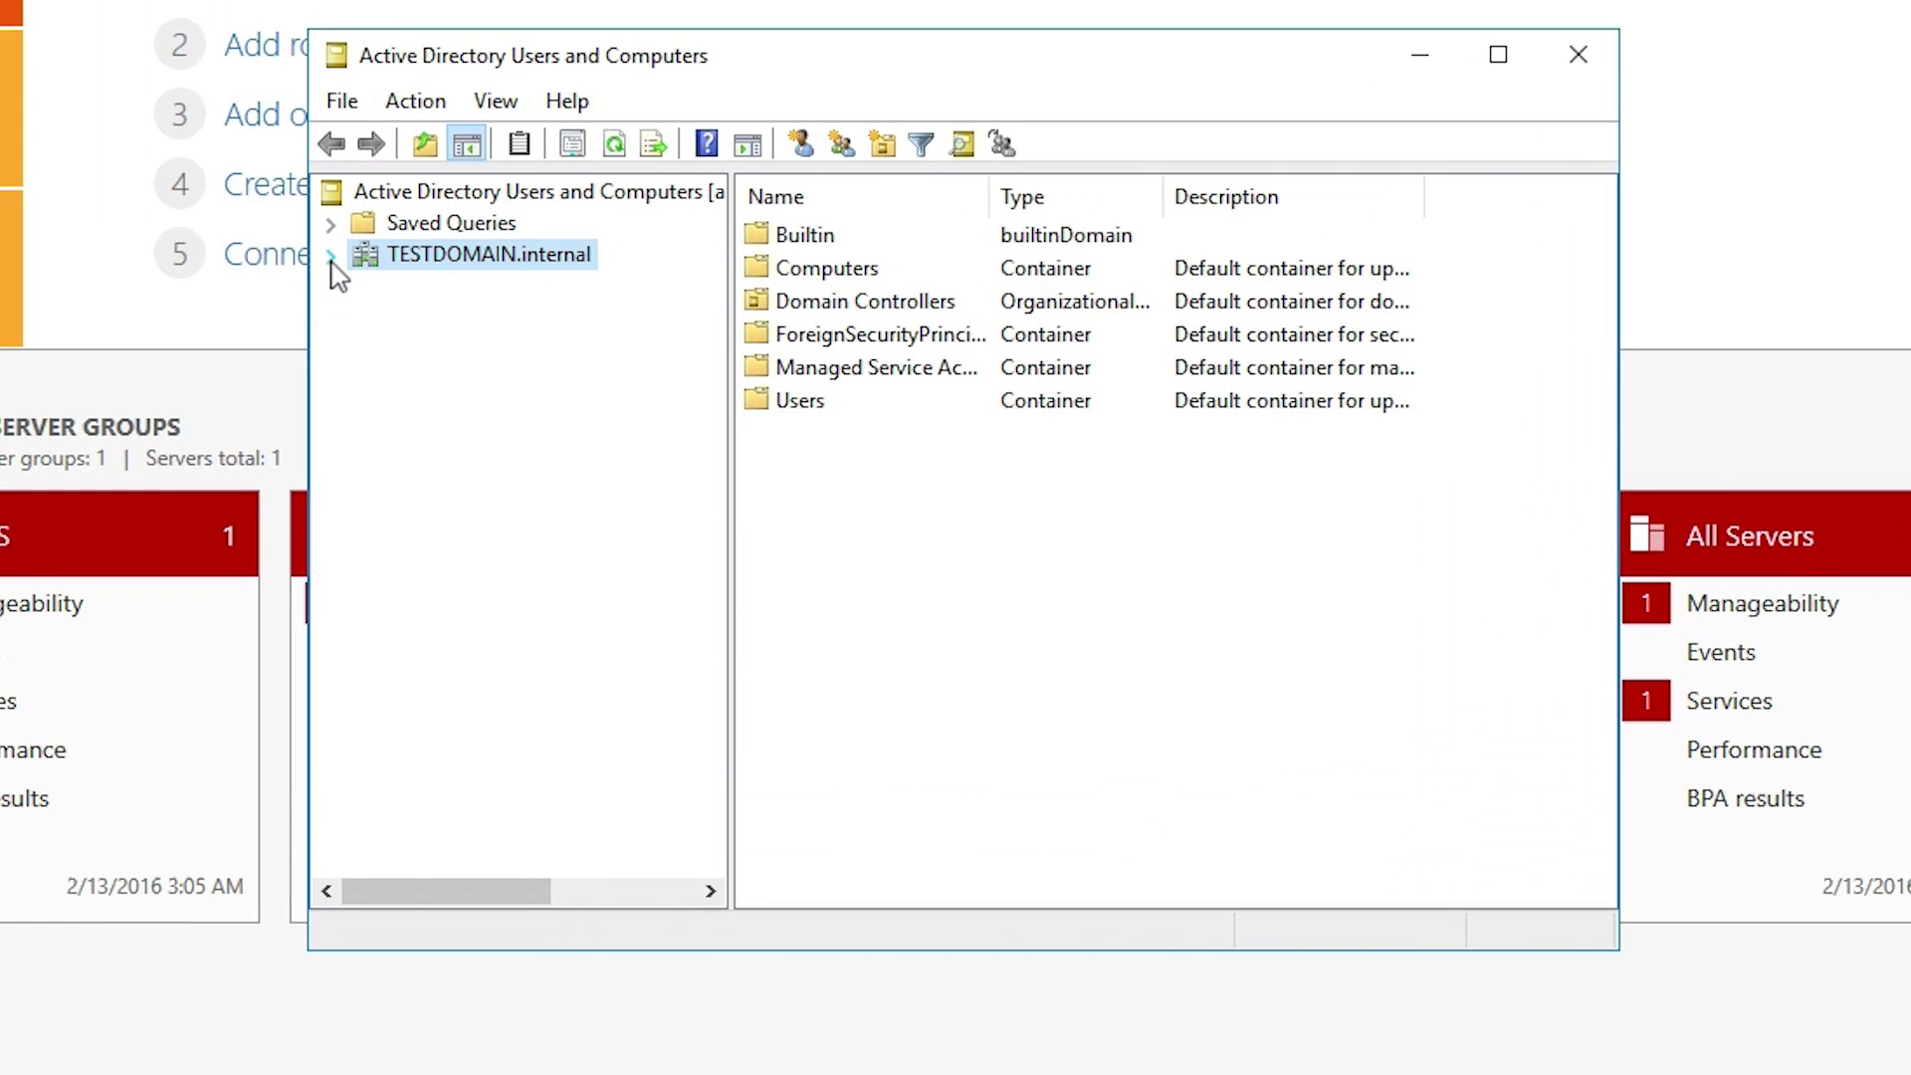
left_click(517, 364)
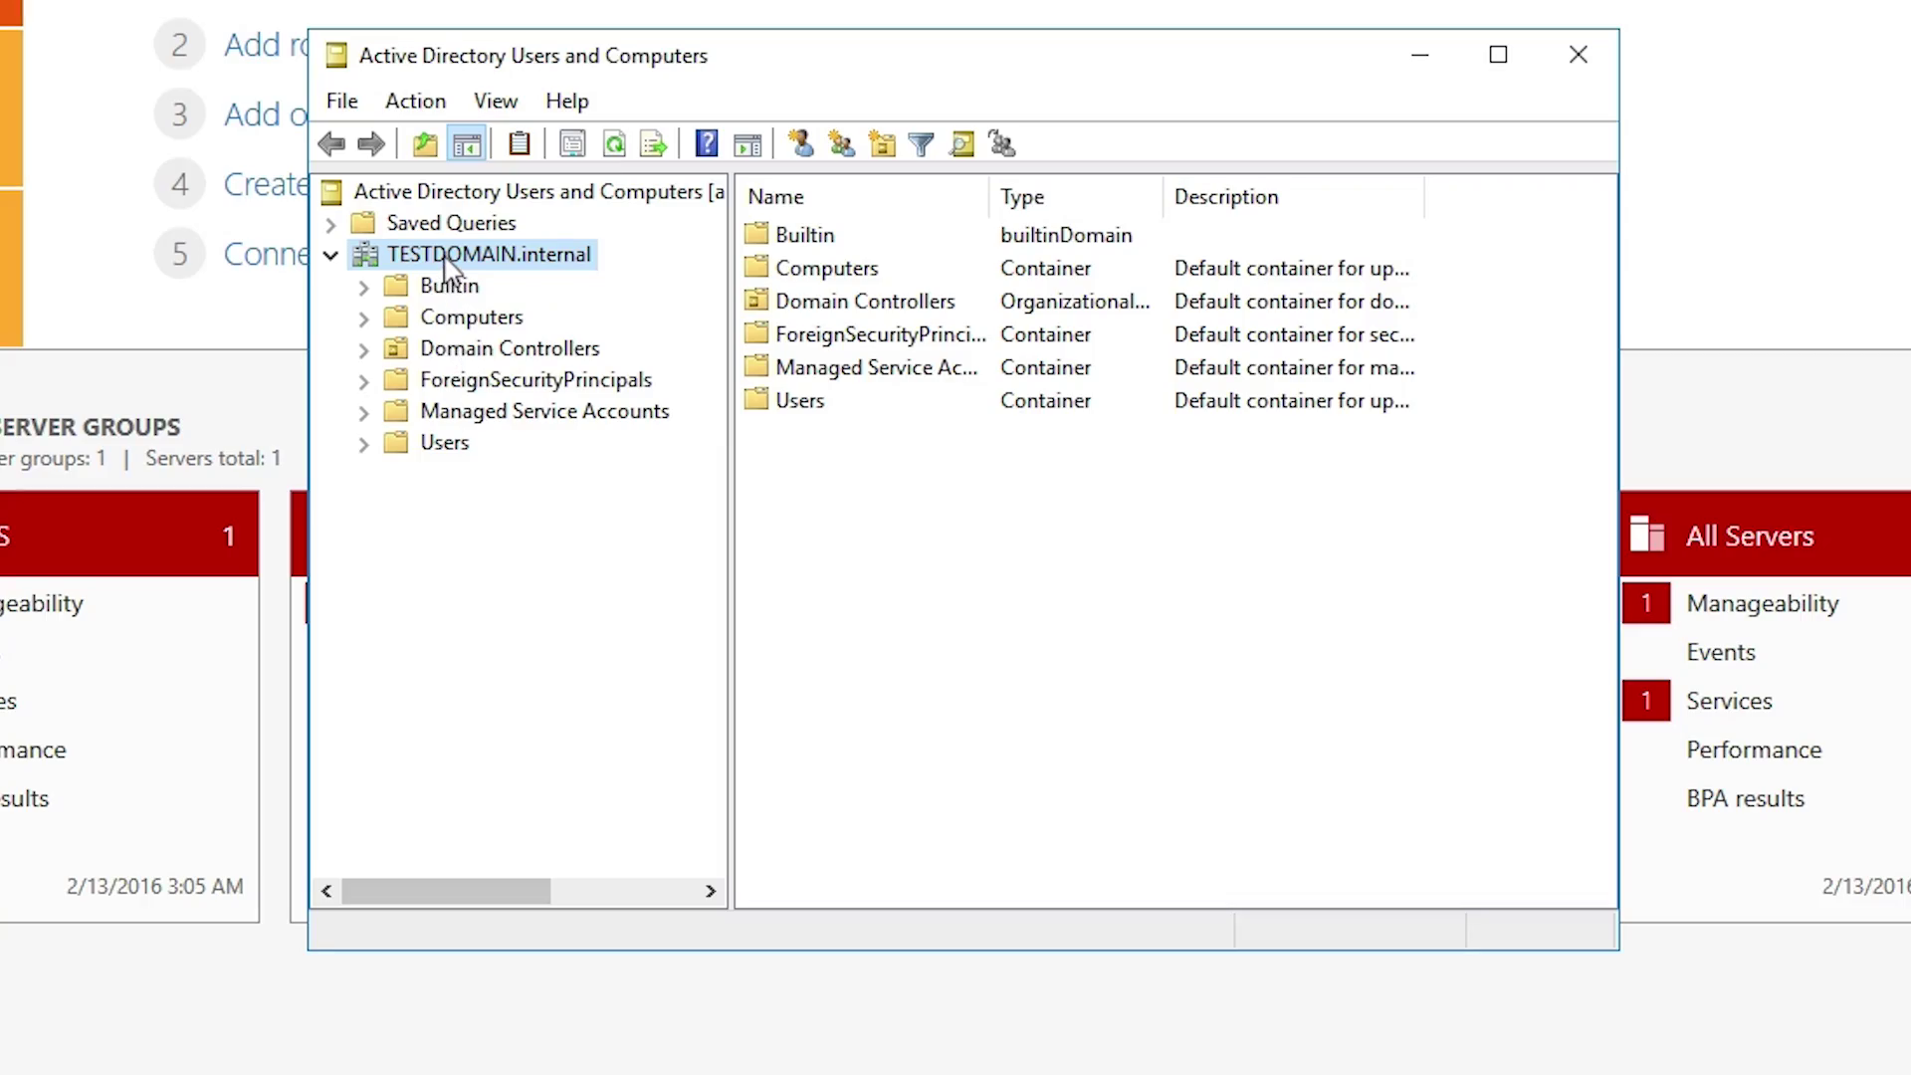
Create a new organizational unit named 'Group Policy OU' under TESTDOMAIN.internal.
right_click(444, 257)
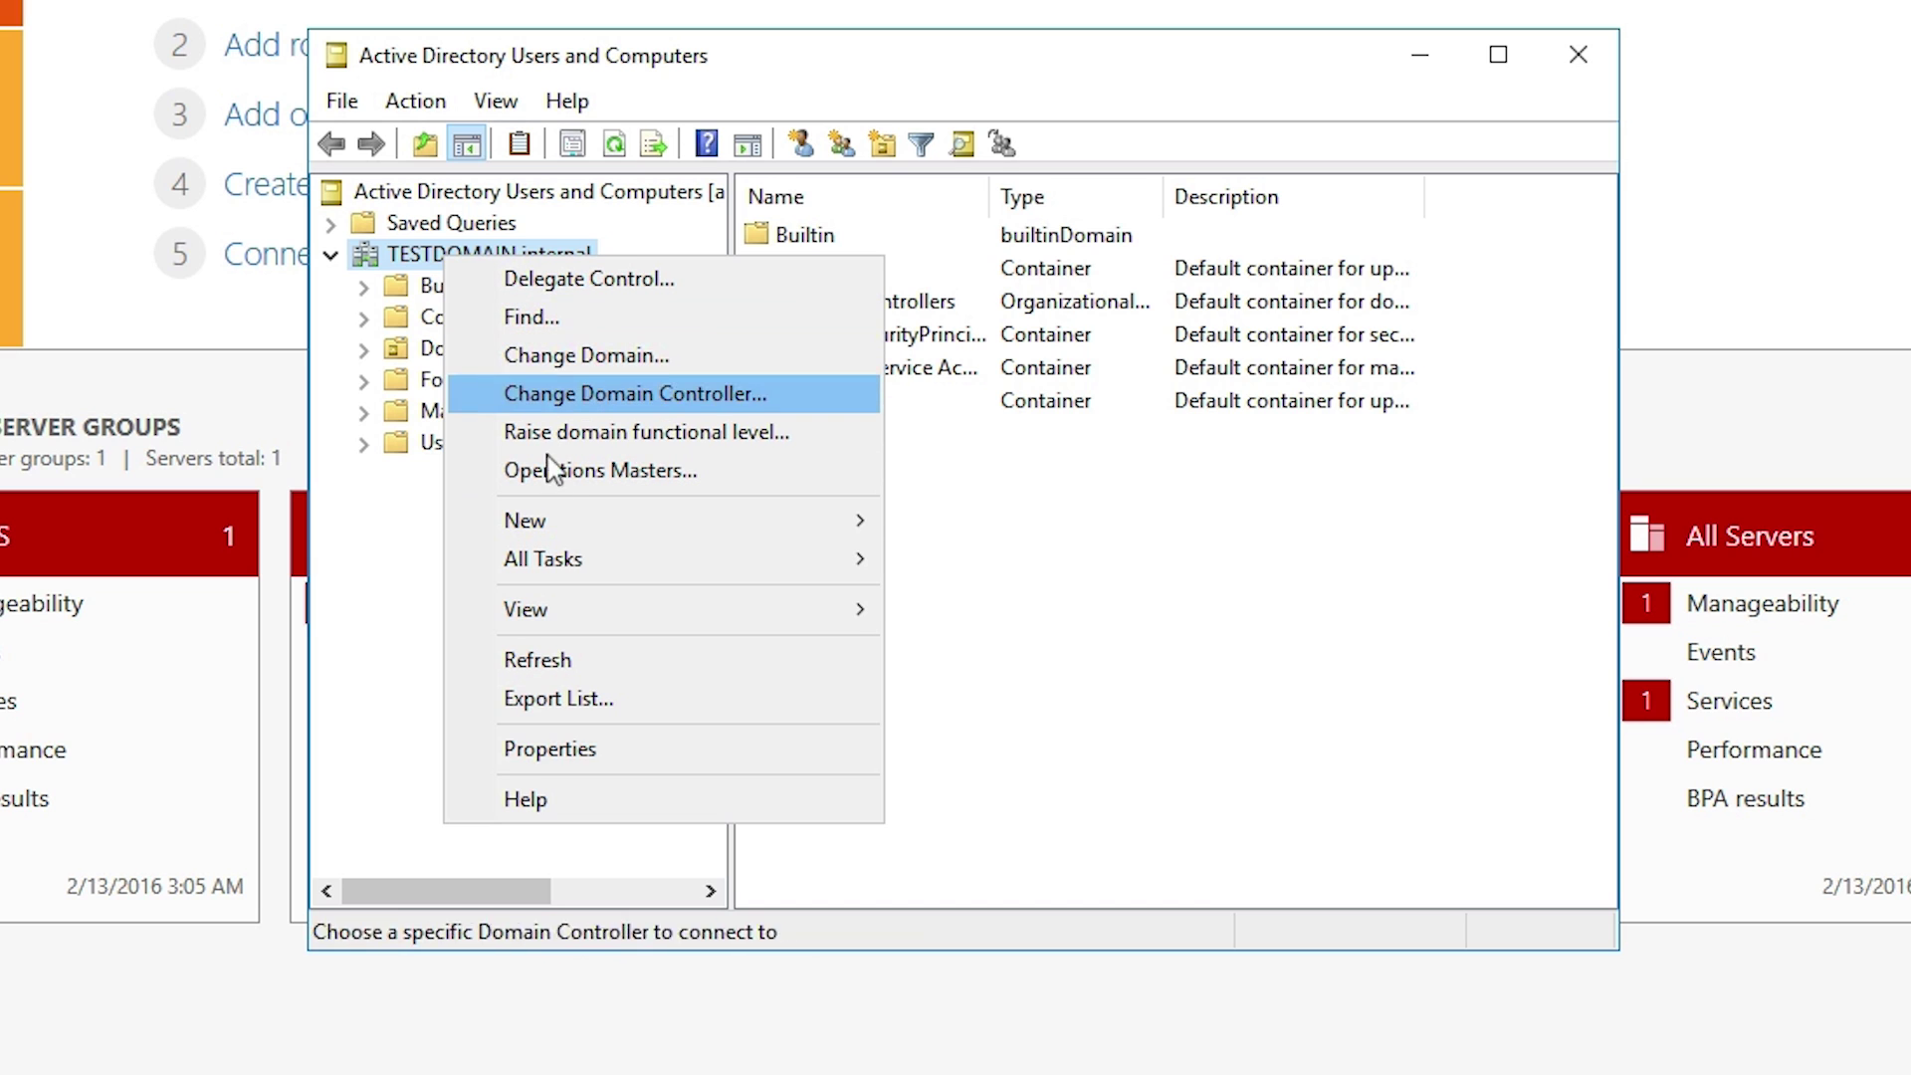
mouse_move(722, 519)
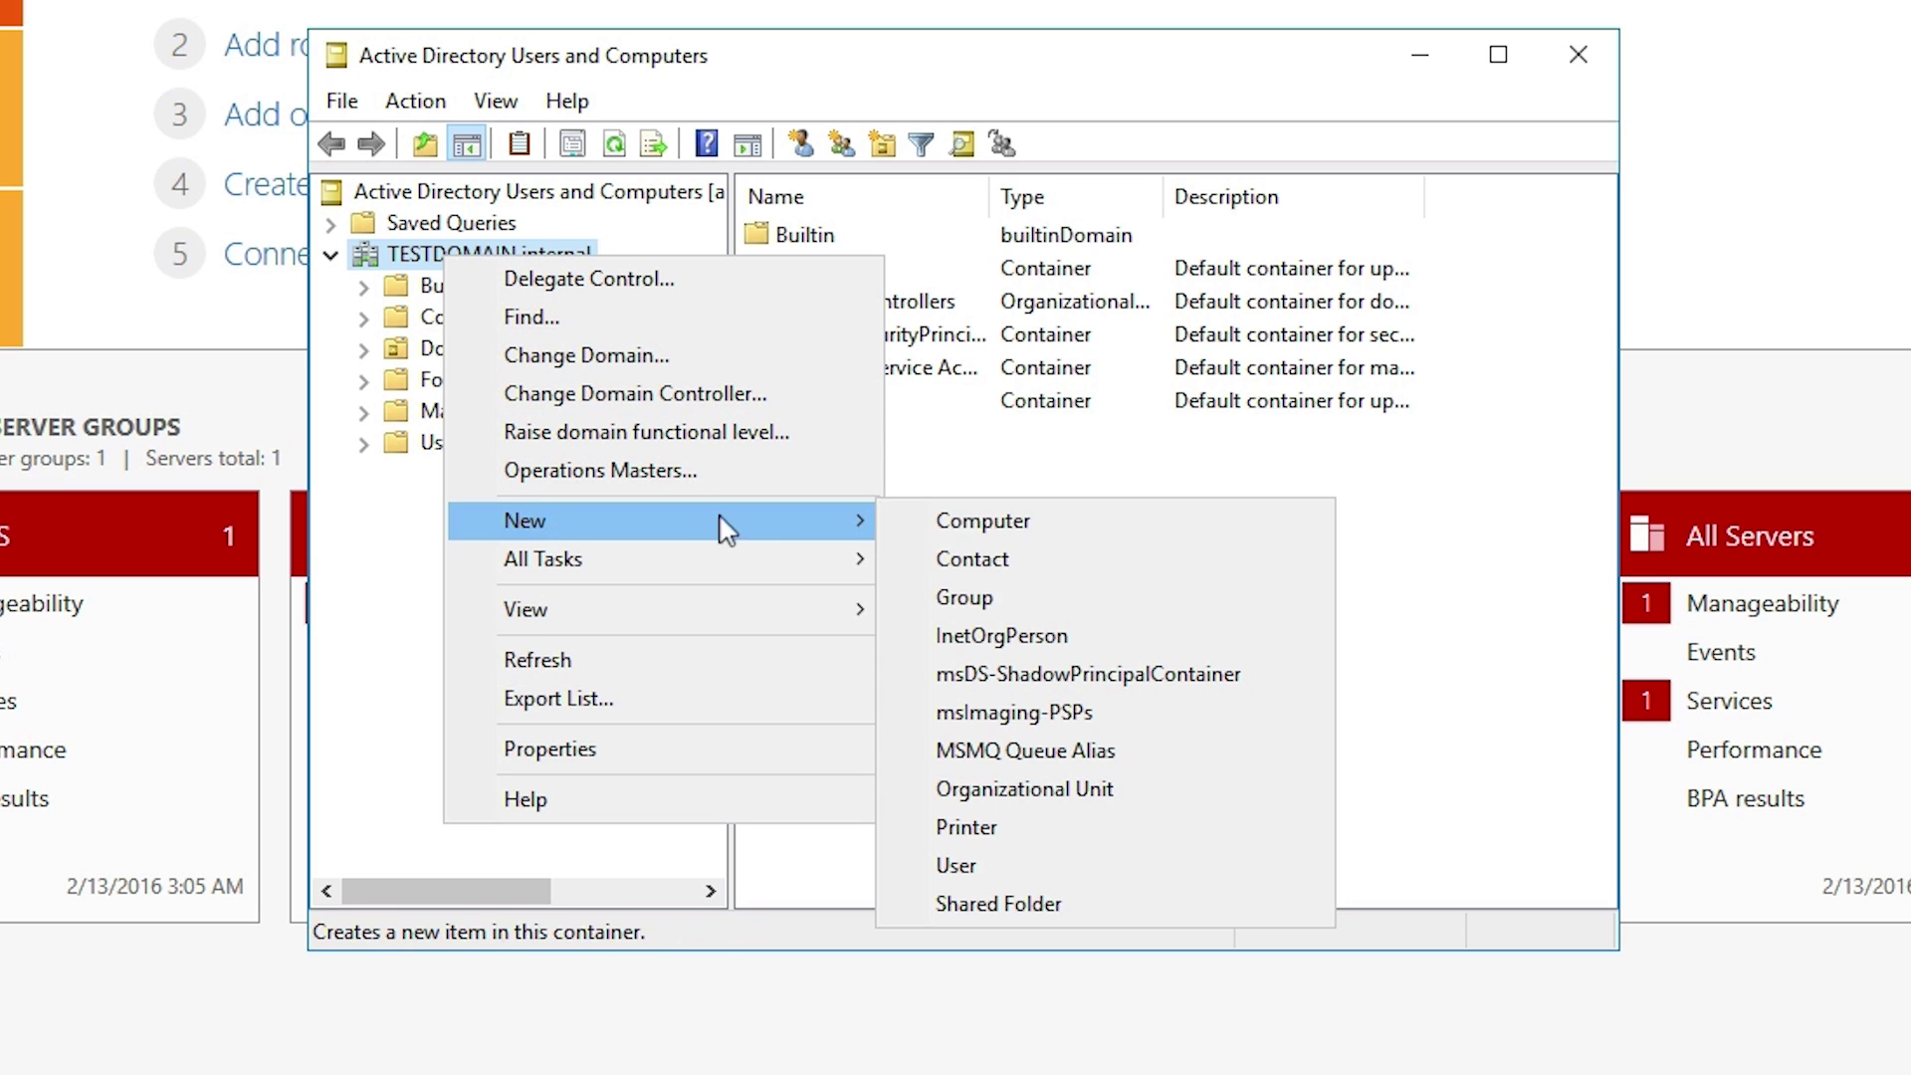
left_click(1051, 791)
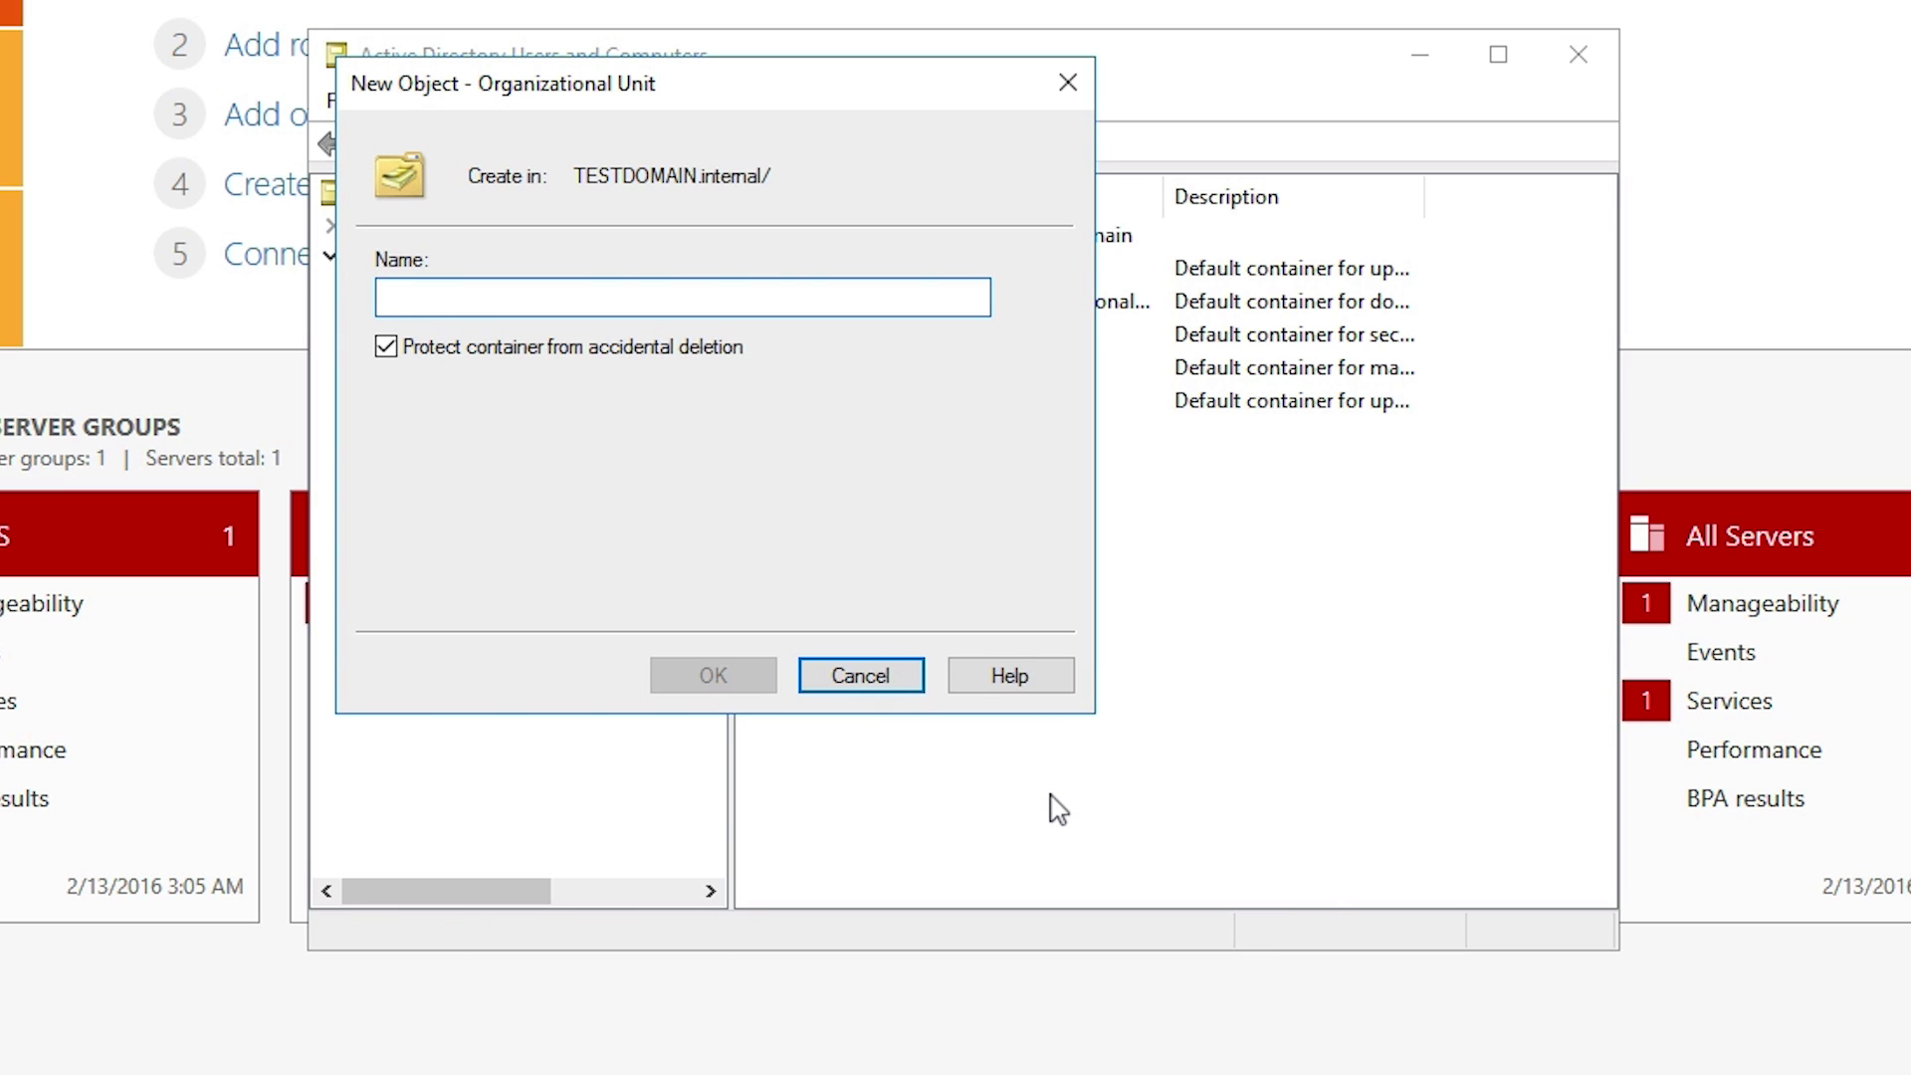
type("Group Policy ")
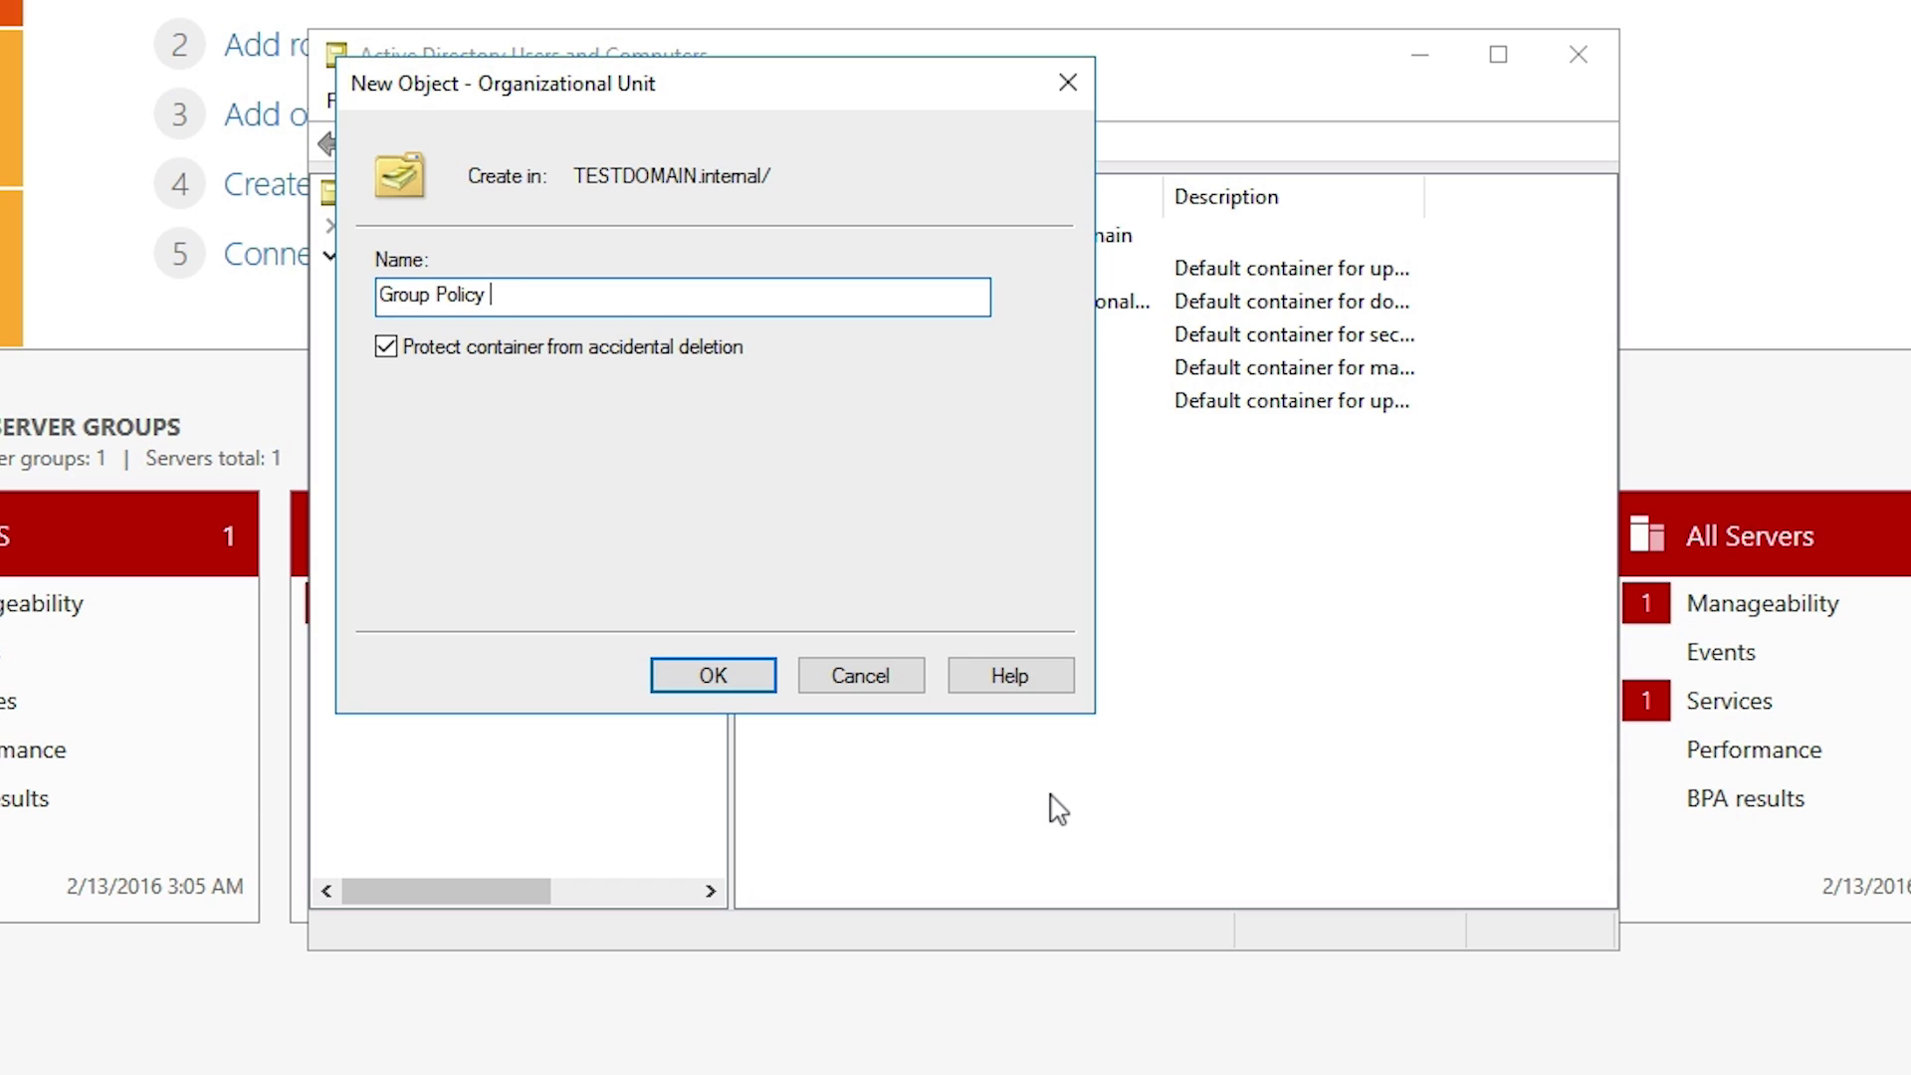
type("OU")
left_click(727, 680)
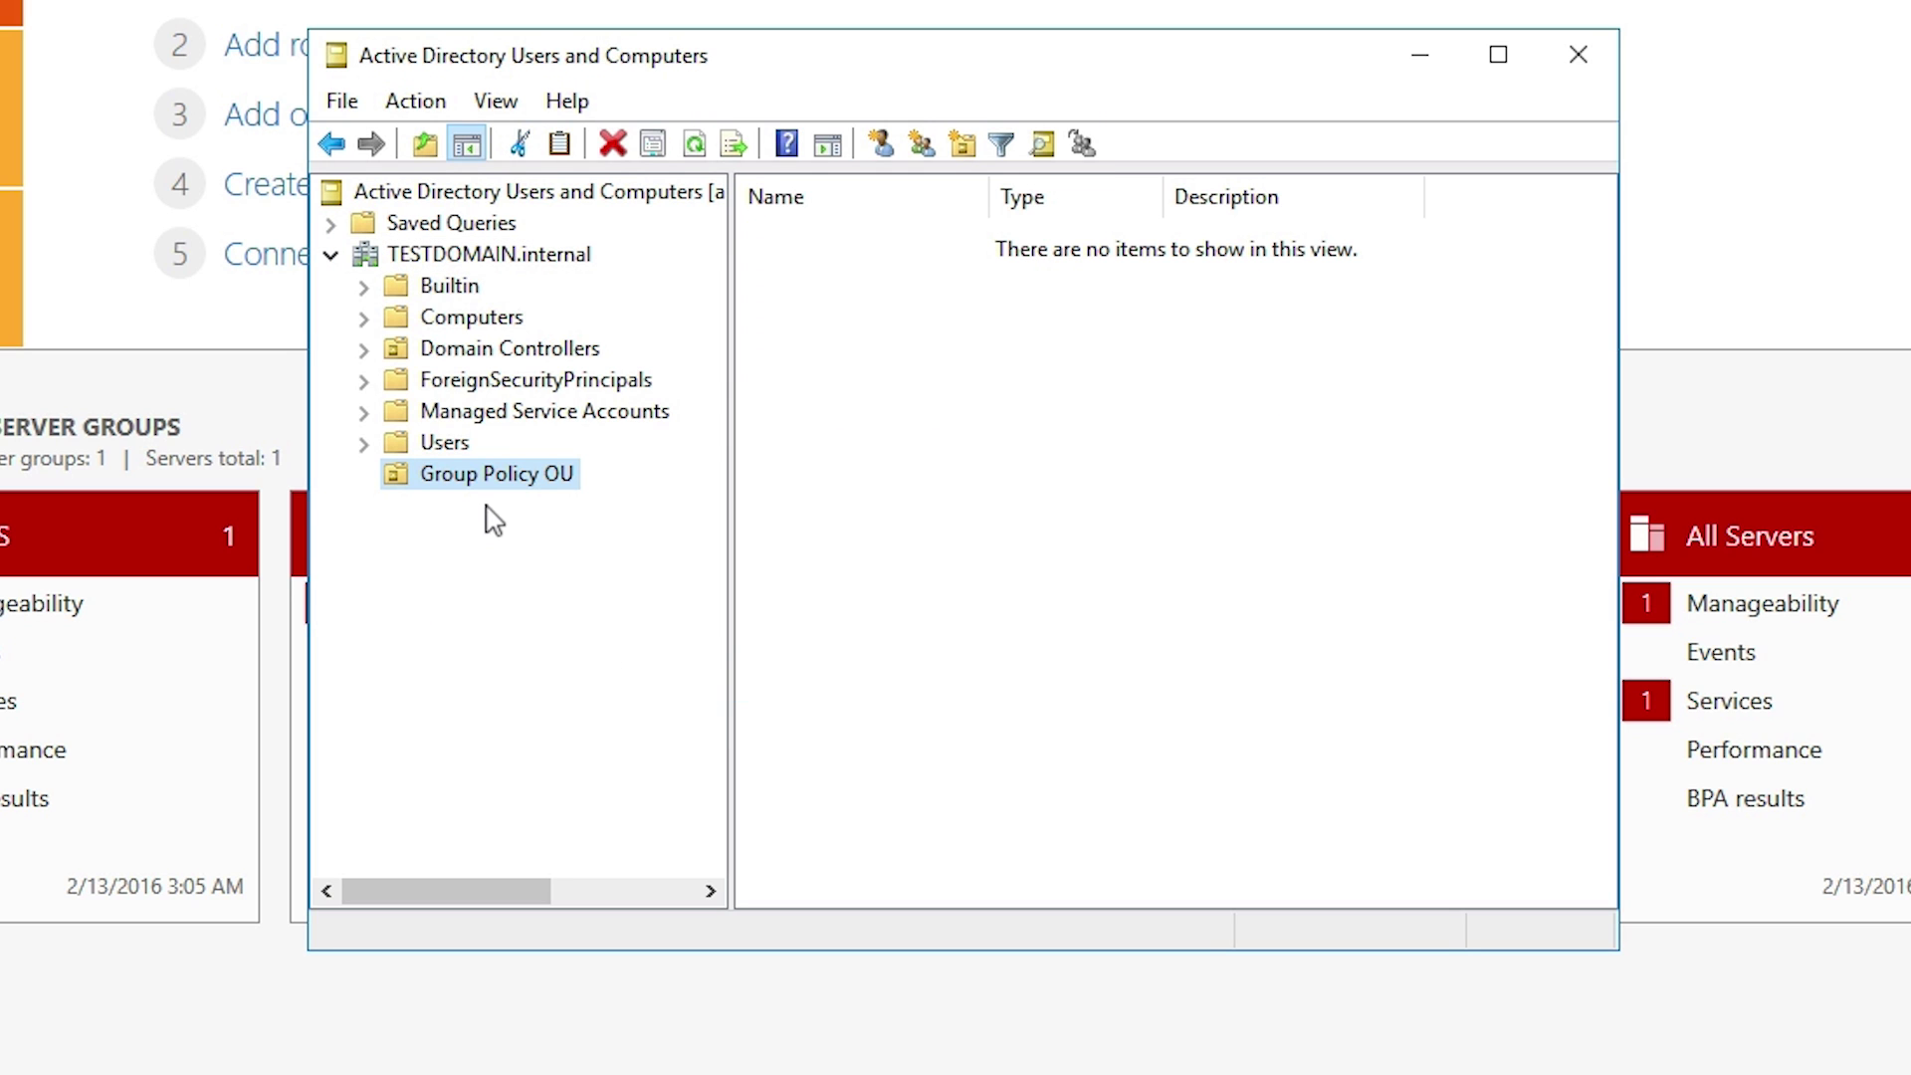
left_click(427, 249)
Refresh the domain tree and create an IT OU inside Group Policy OU.
right_click(427, 249)
left_click(520, 649)
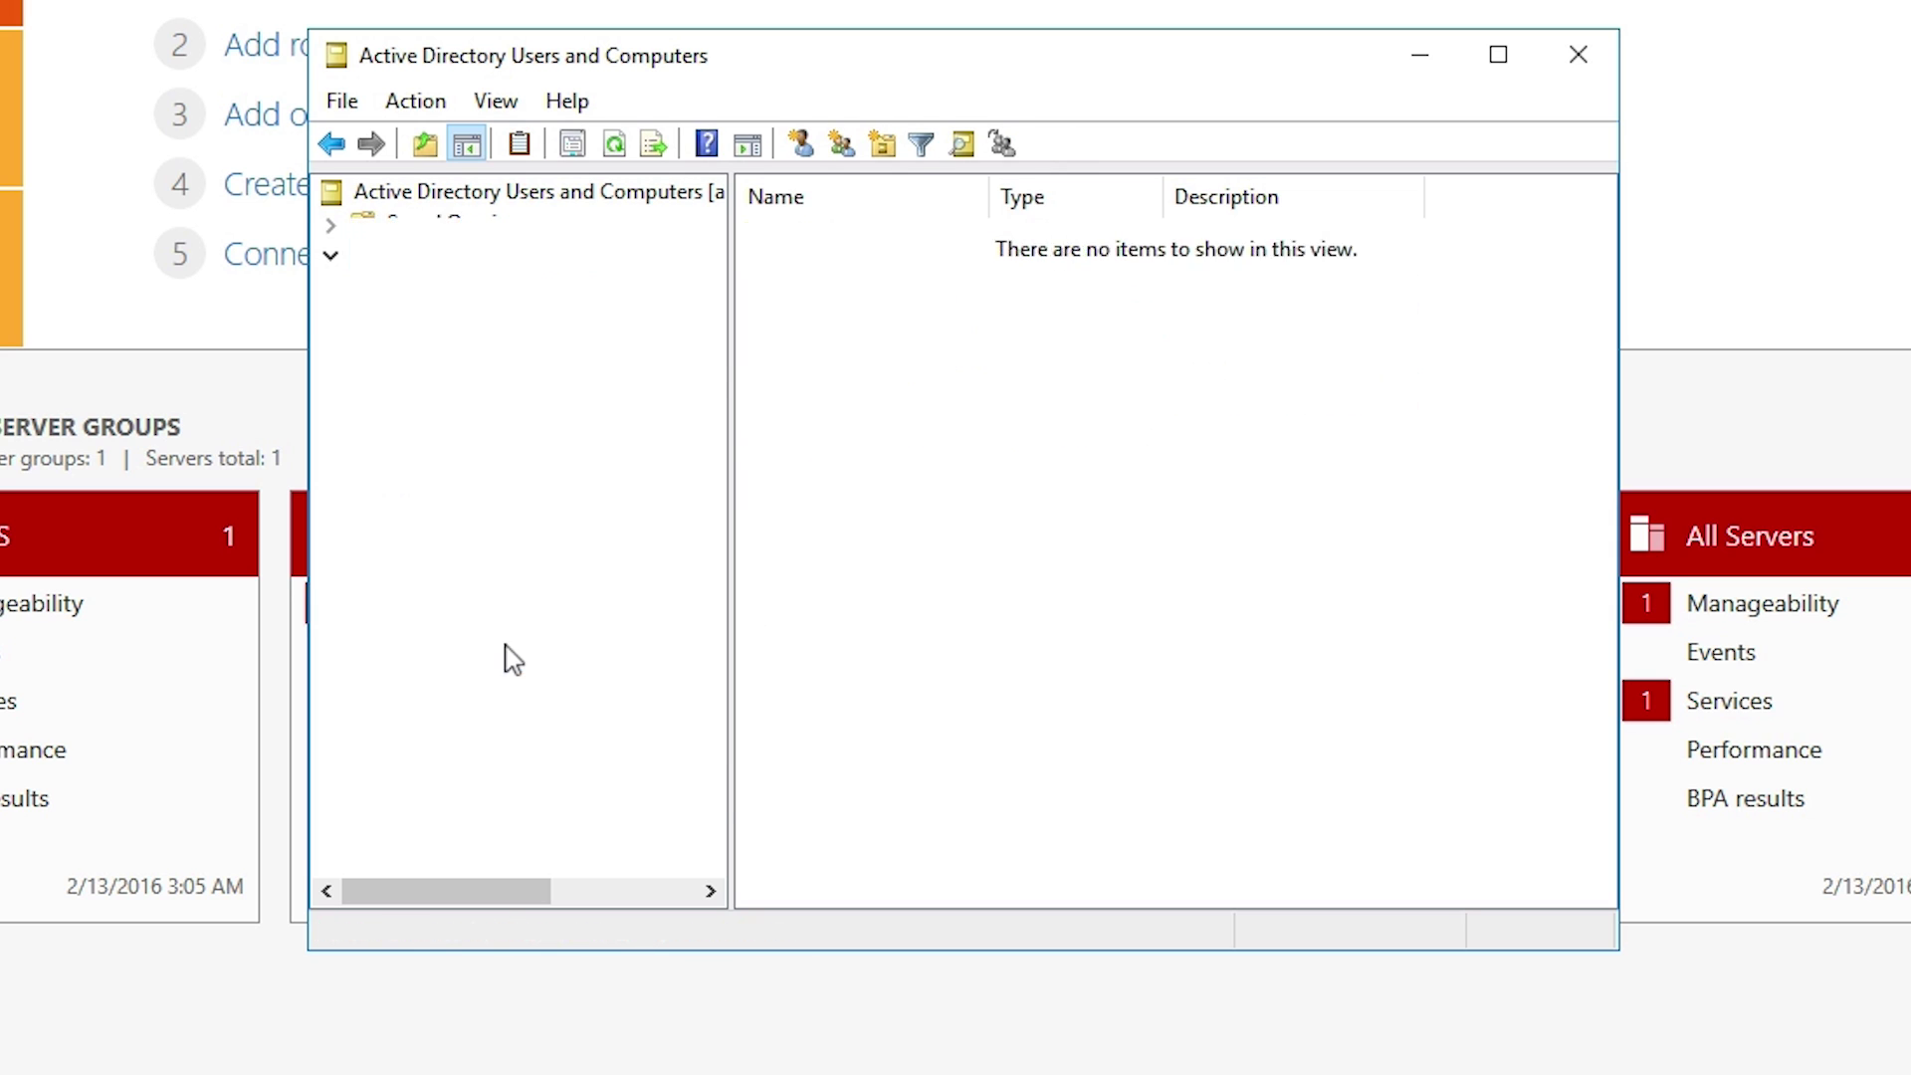
left_click(430, 416)
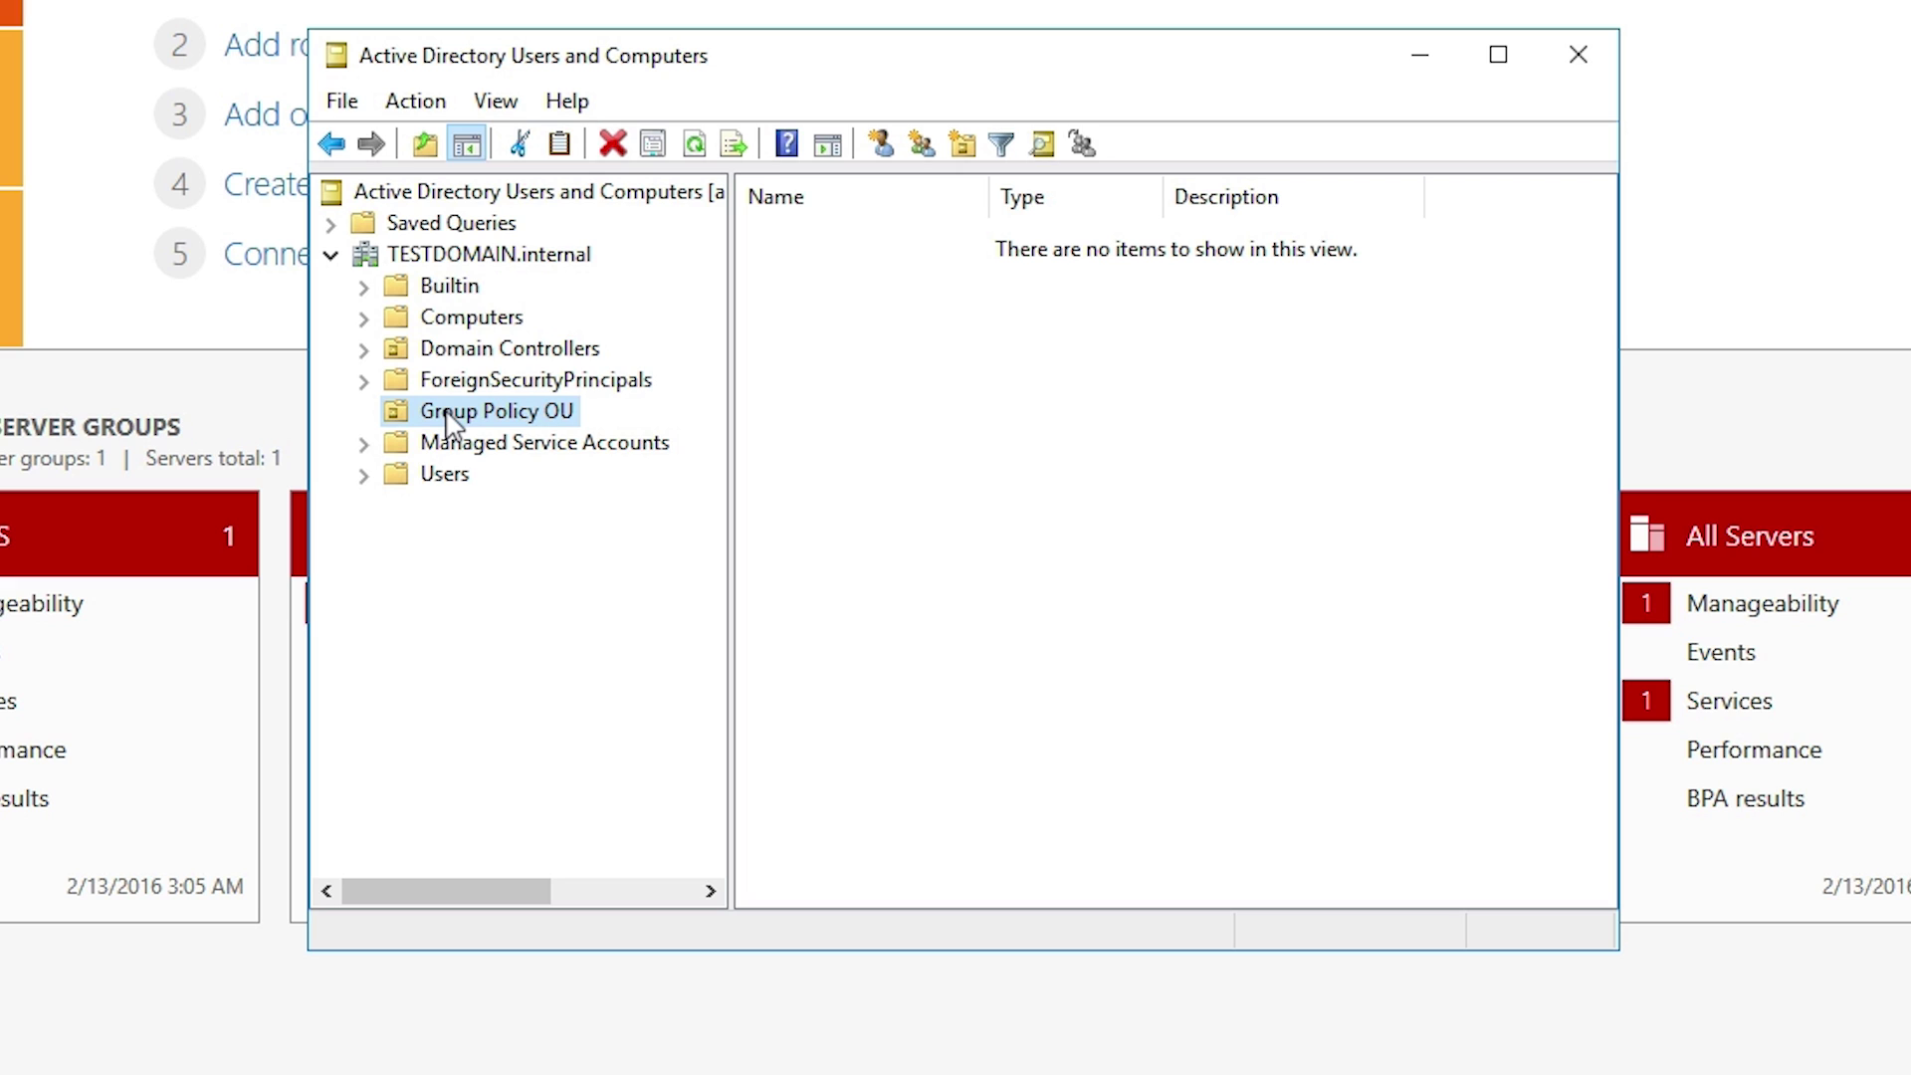
right_click(450, 420)
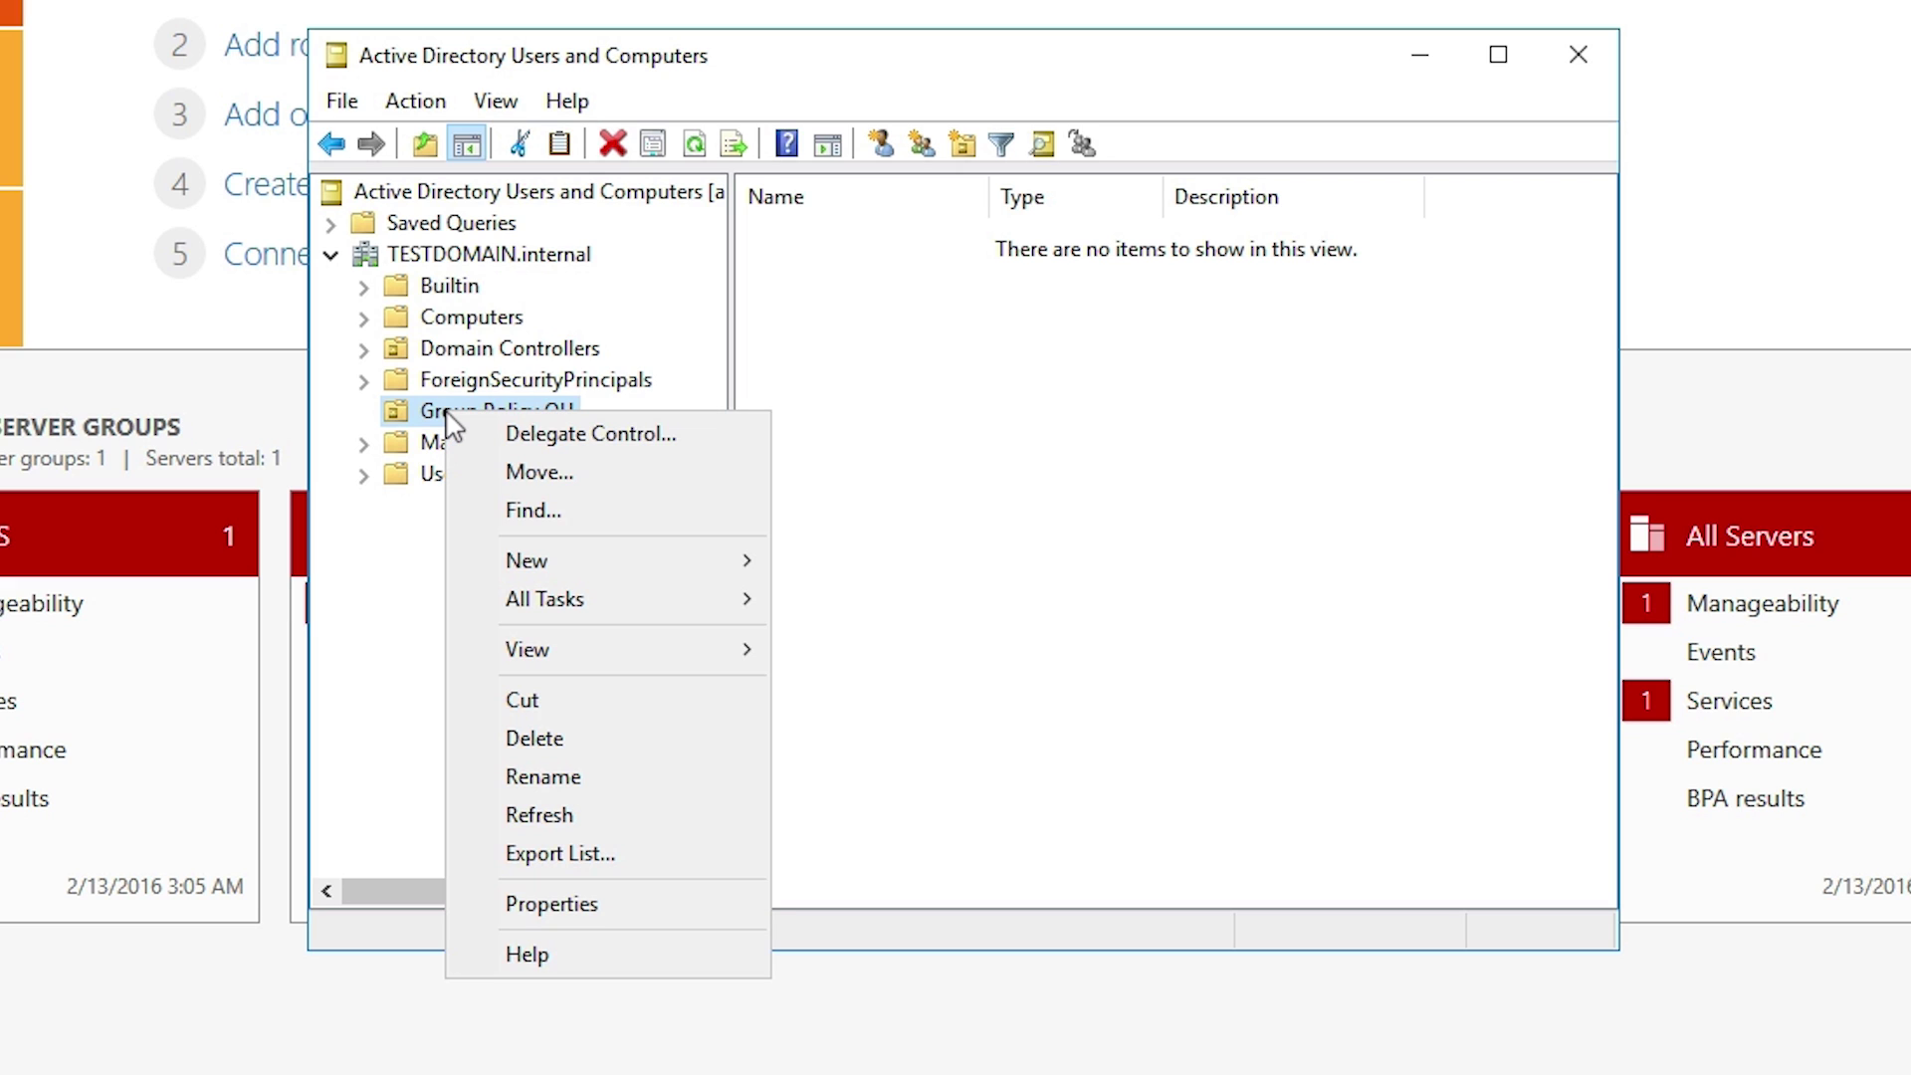
mouse_move(535, 566)
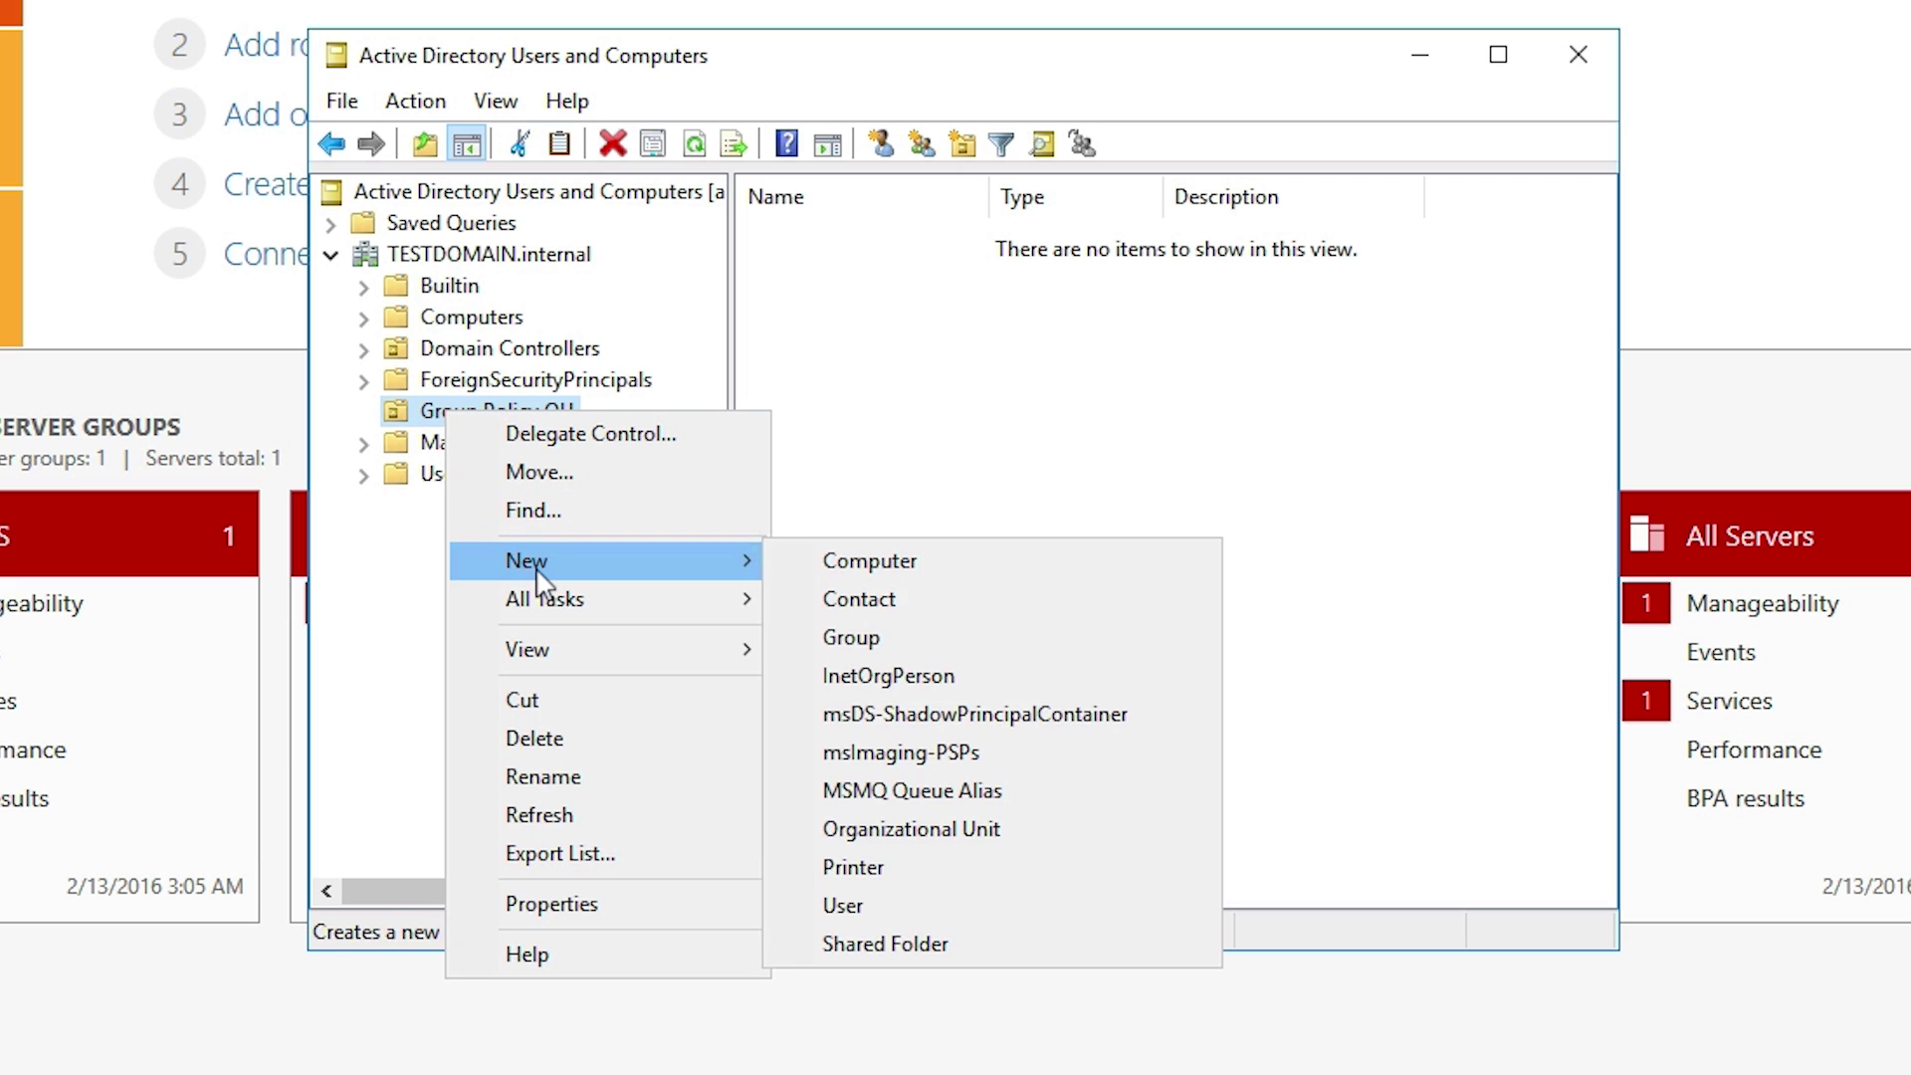
left_click(993, 836)
type("IT")
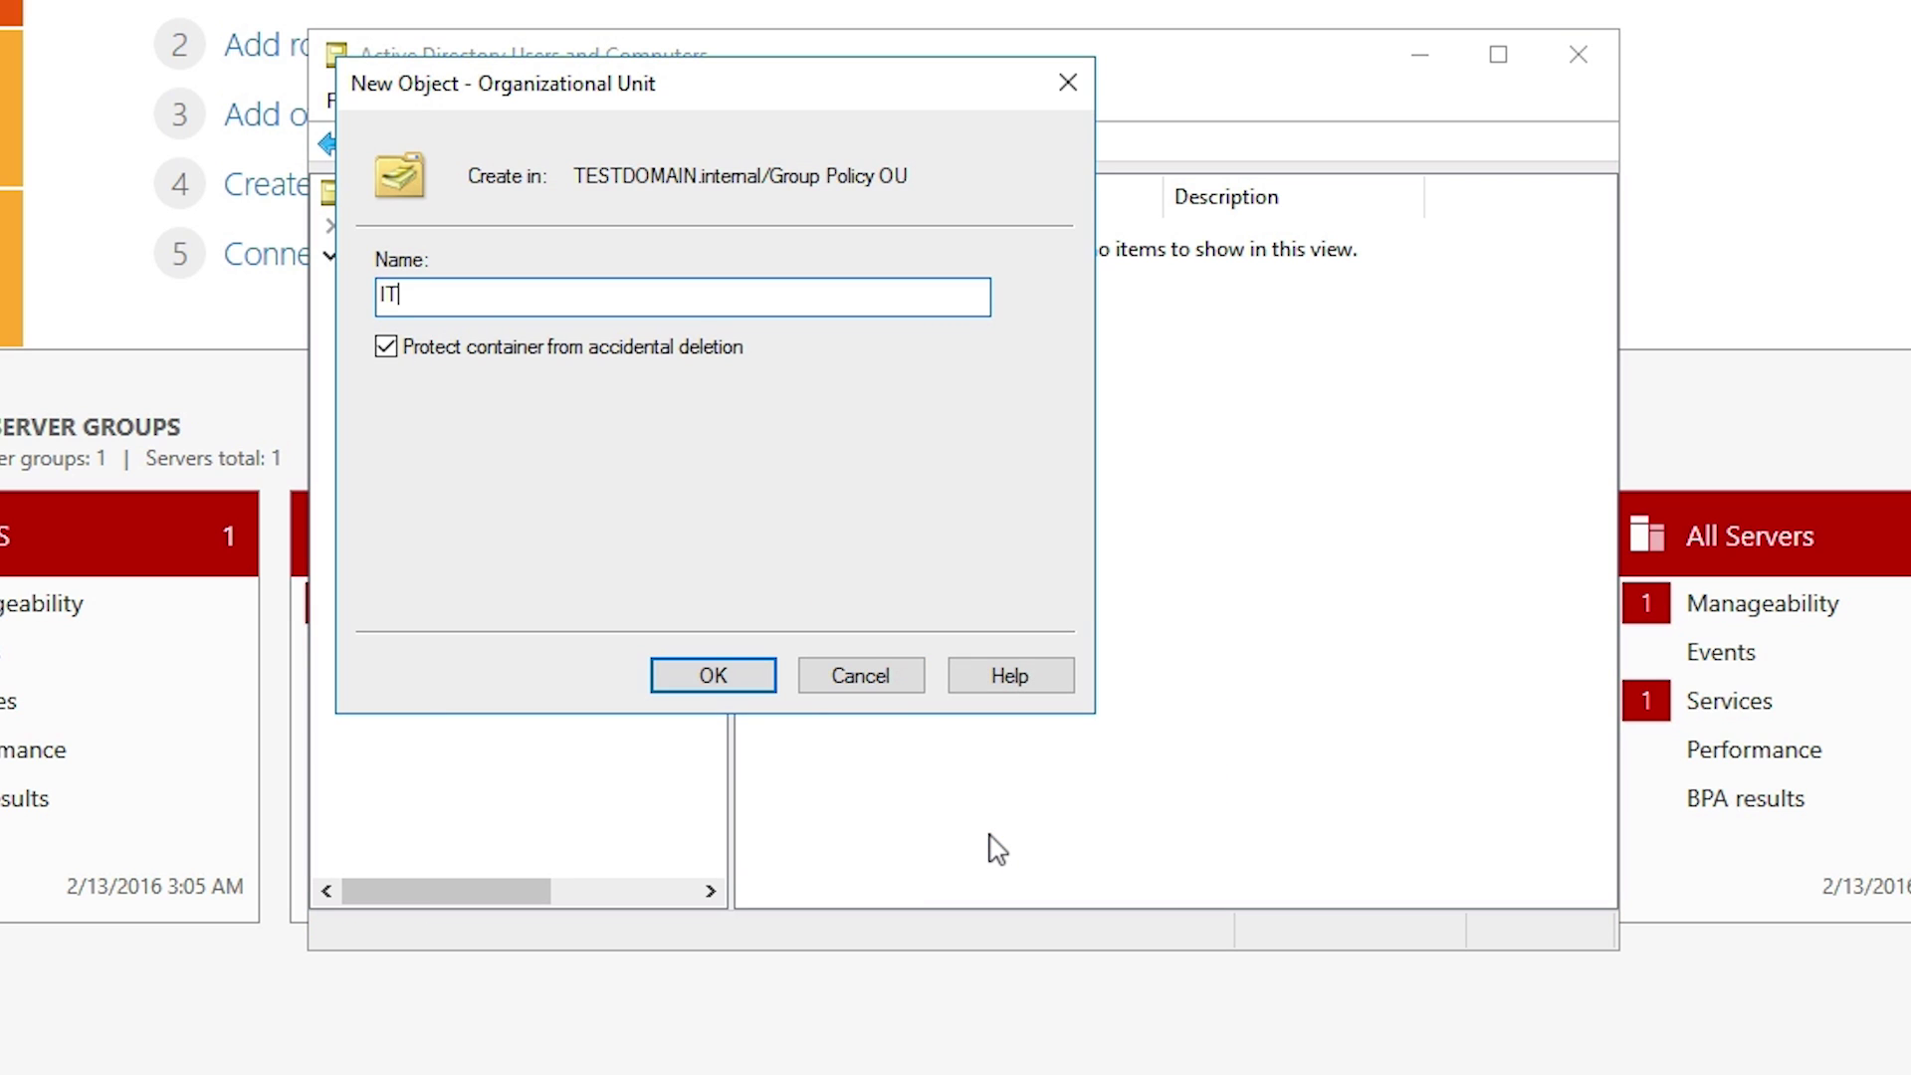
key("Return")
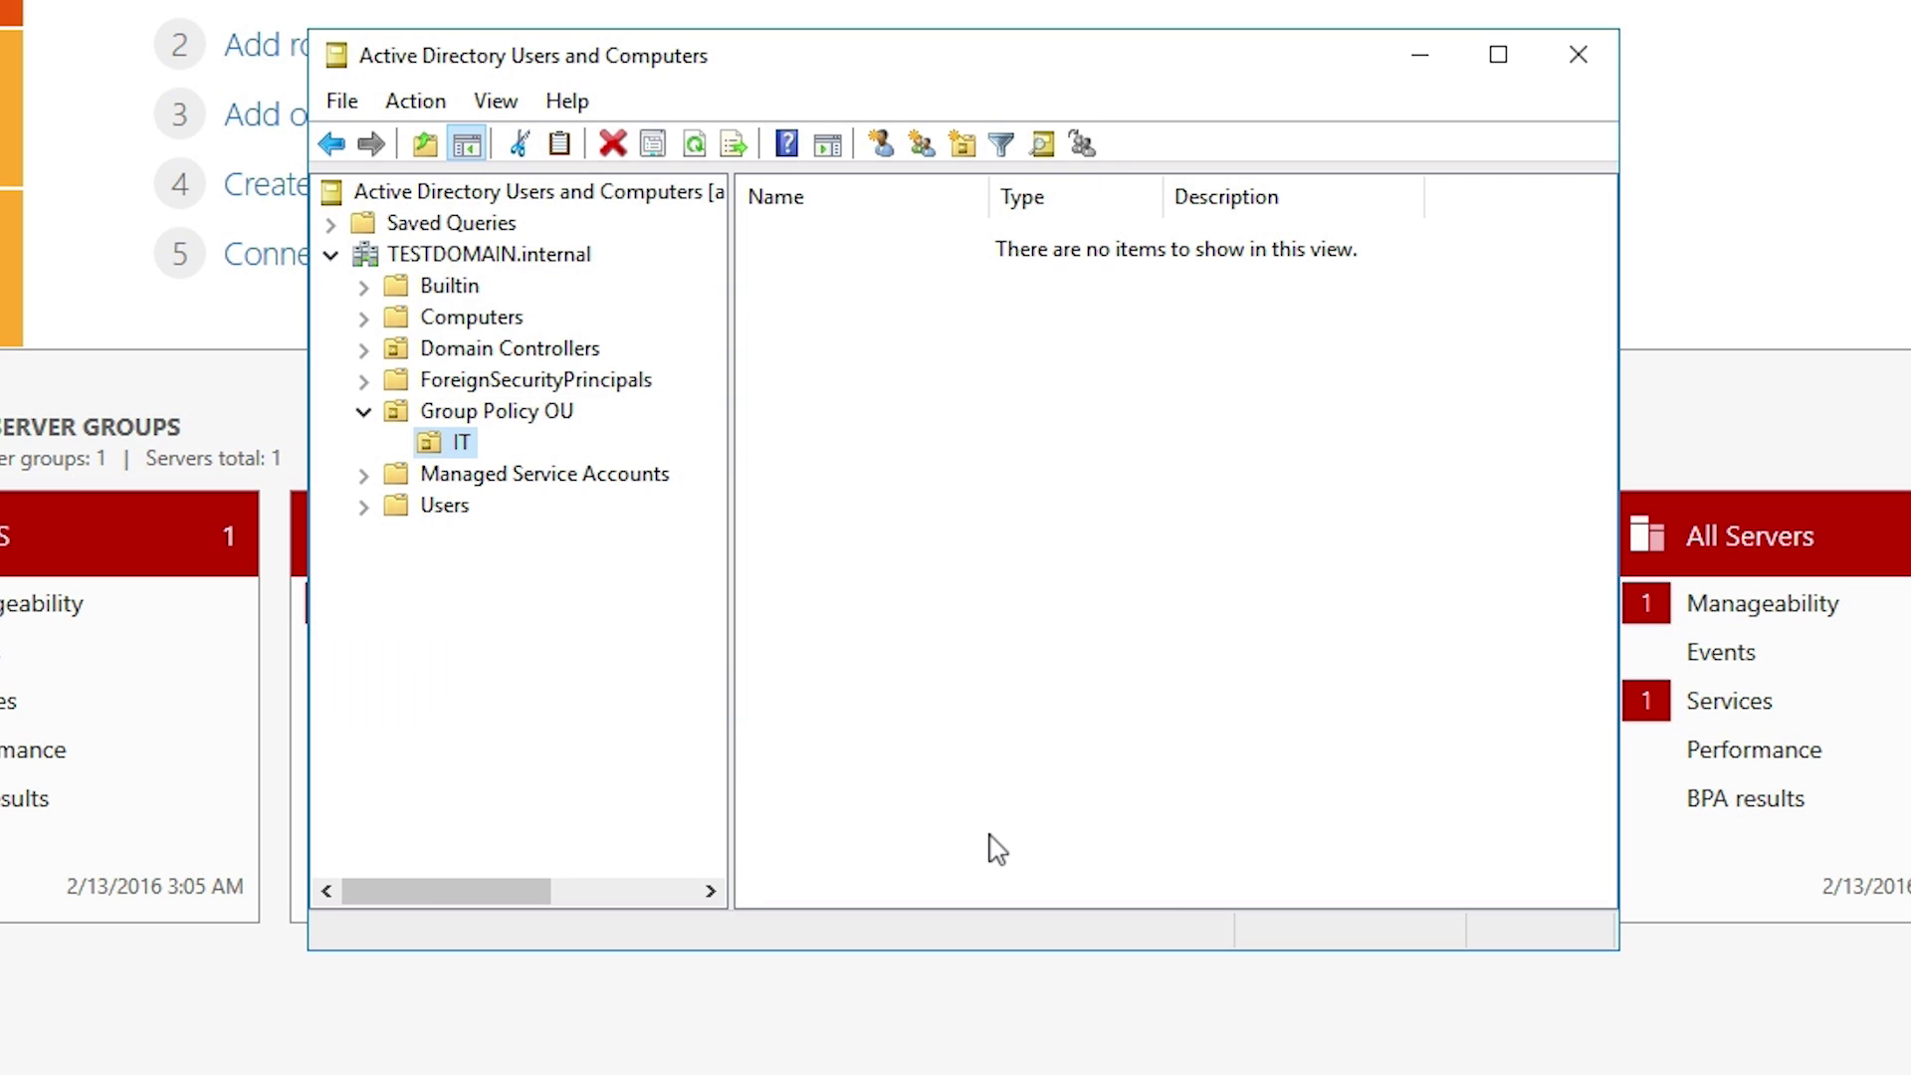
Add Sales and Services OUs inside Group Policy OU.
left_click(444, 416)
right_click(510, 420)
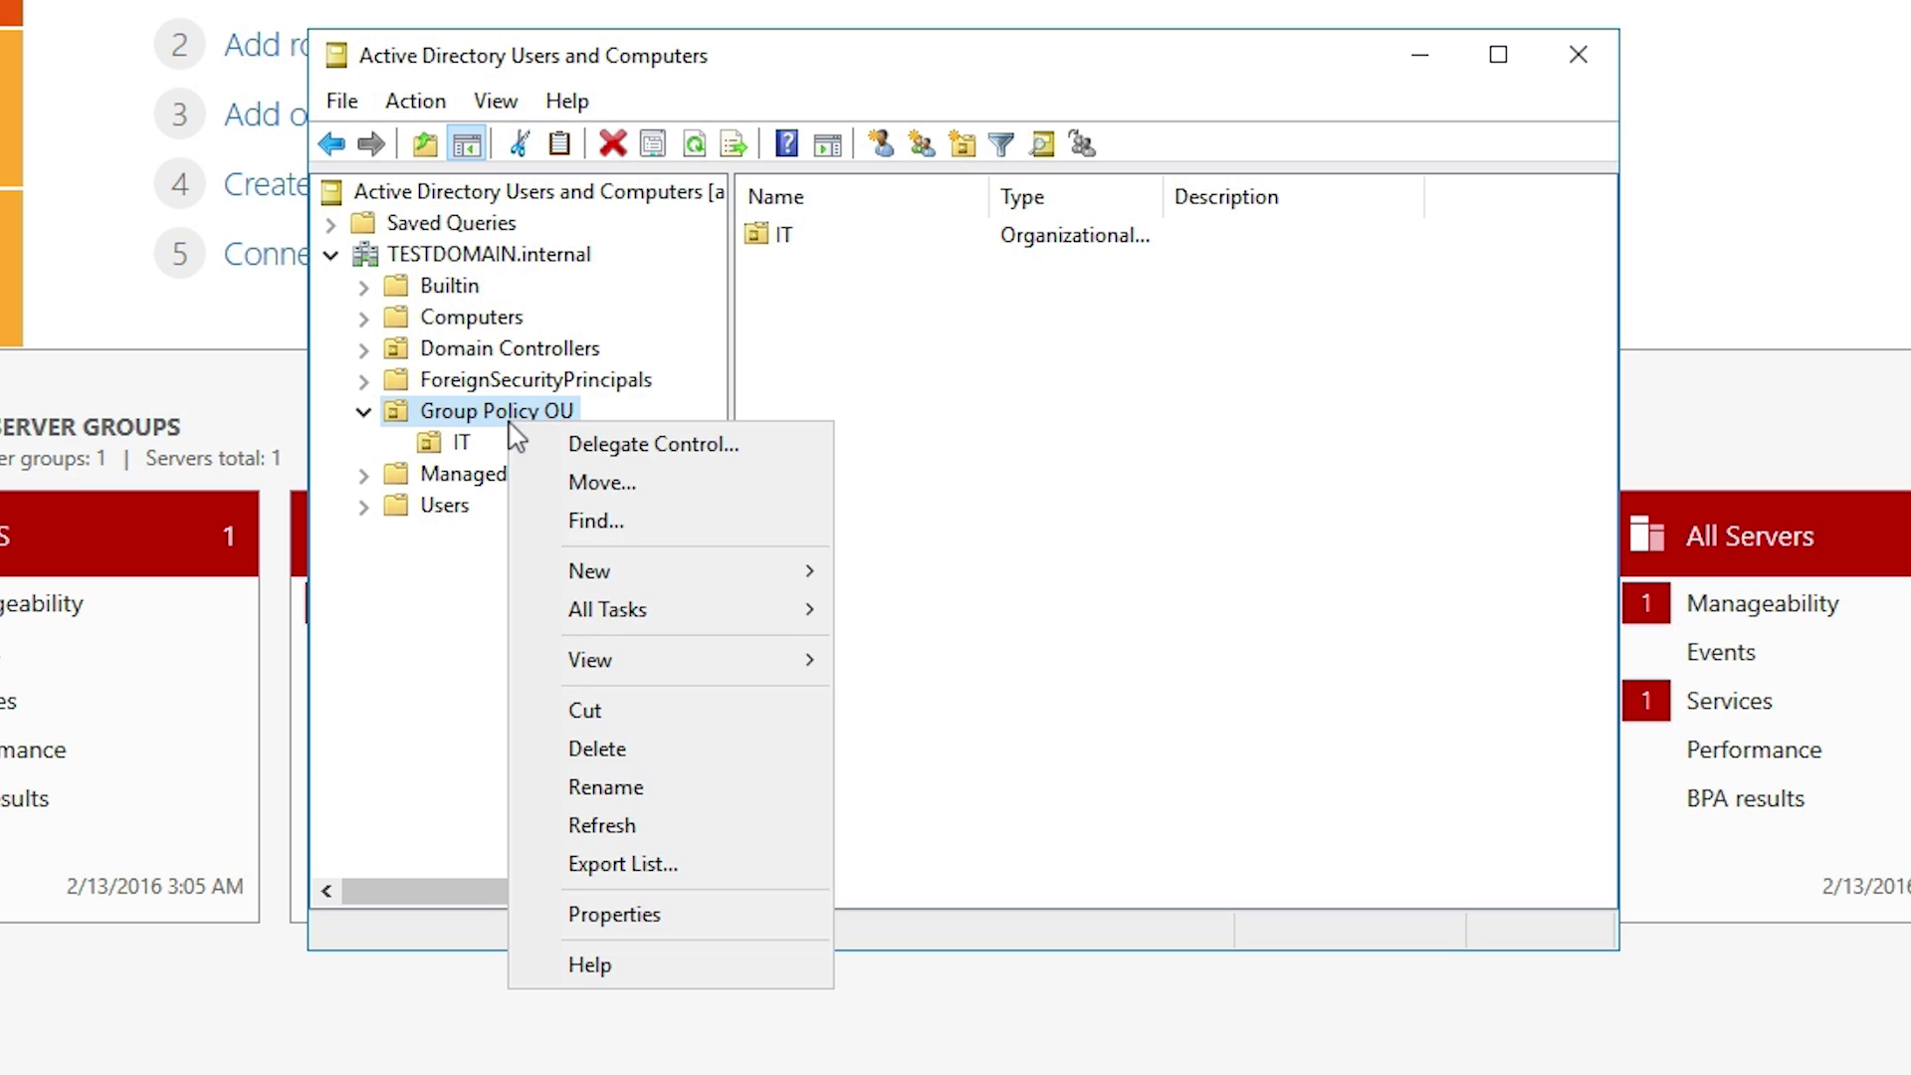
mouse_move(579, 569)
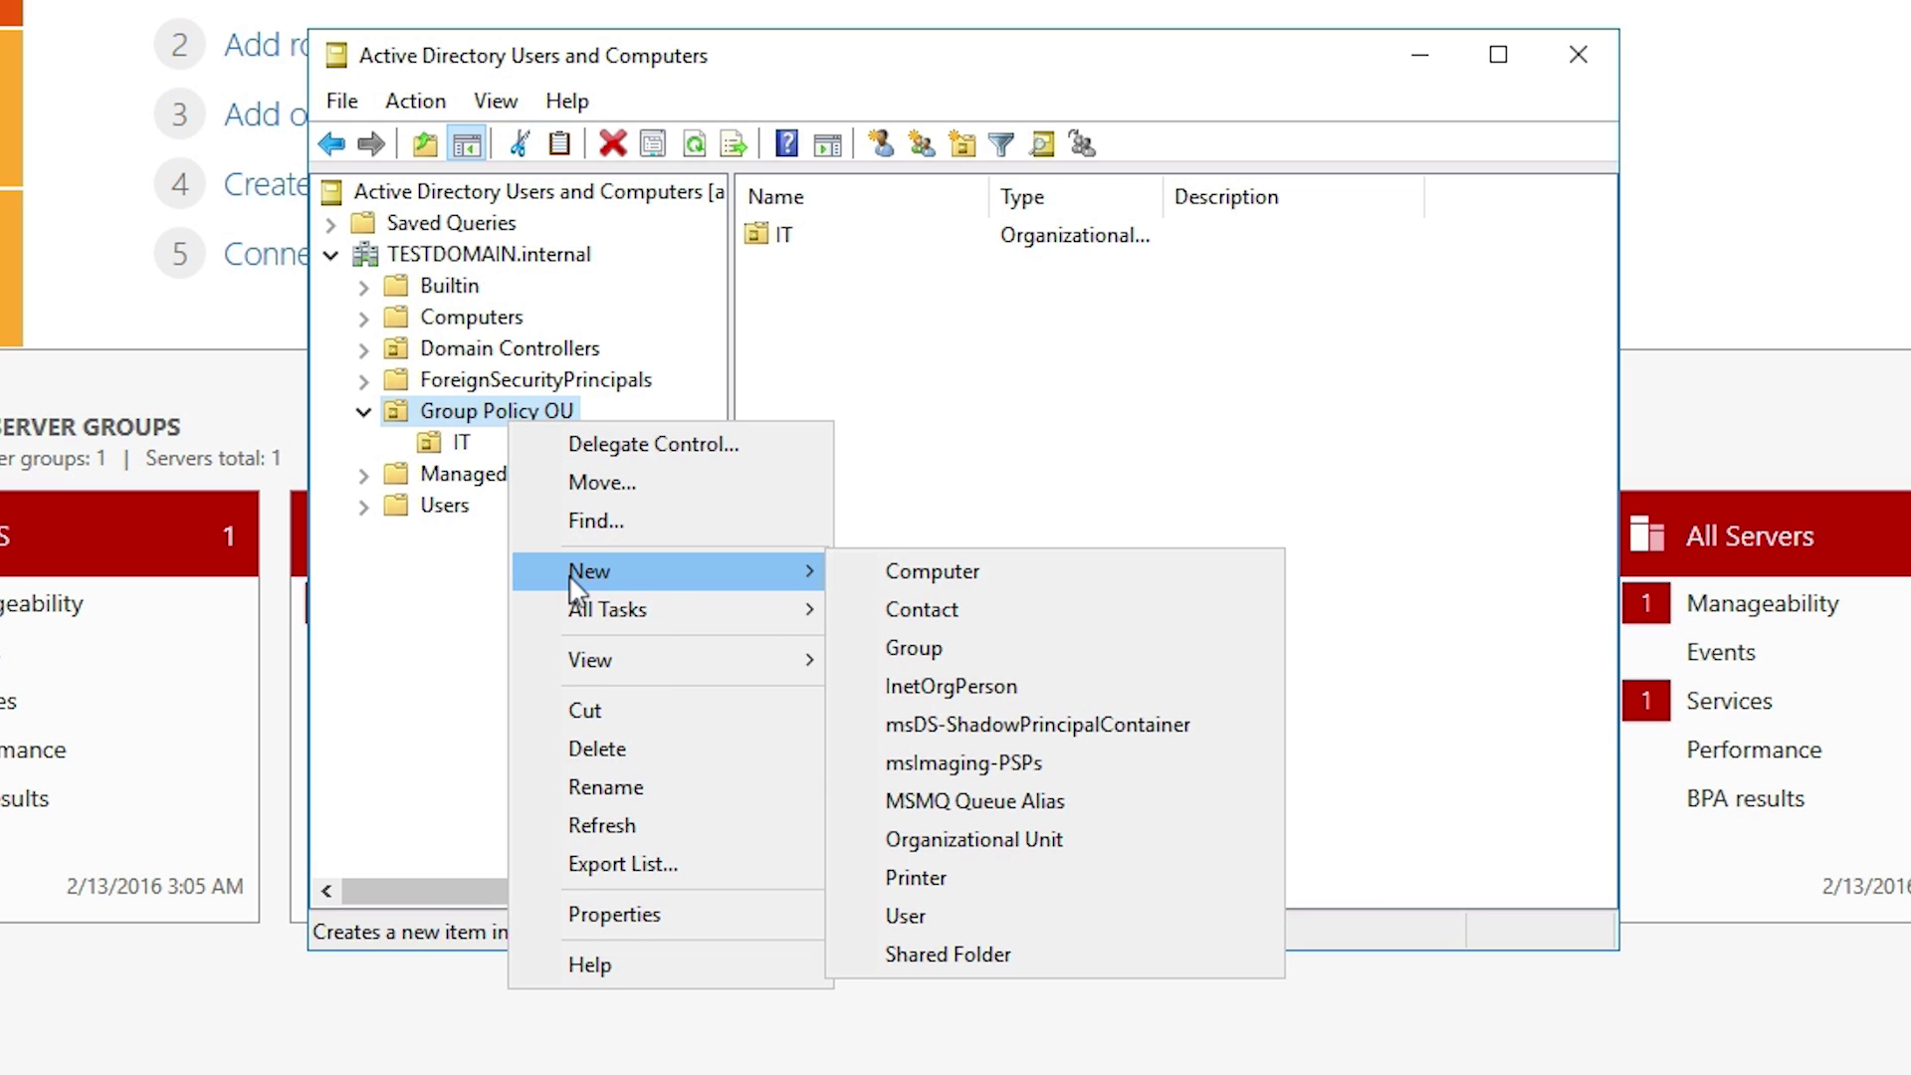
left_click(926, 839)
type("Sal")
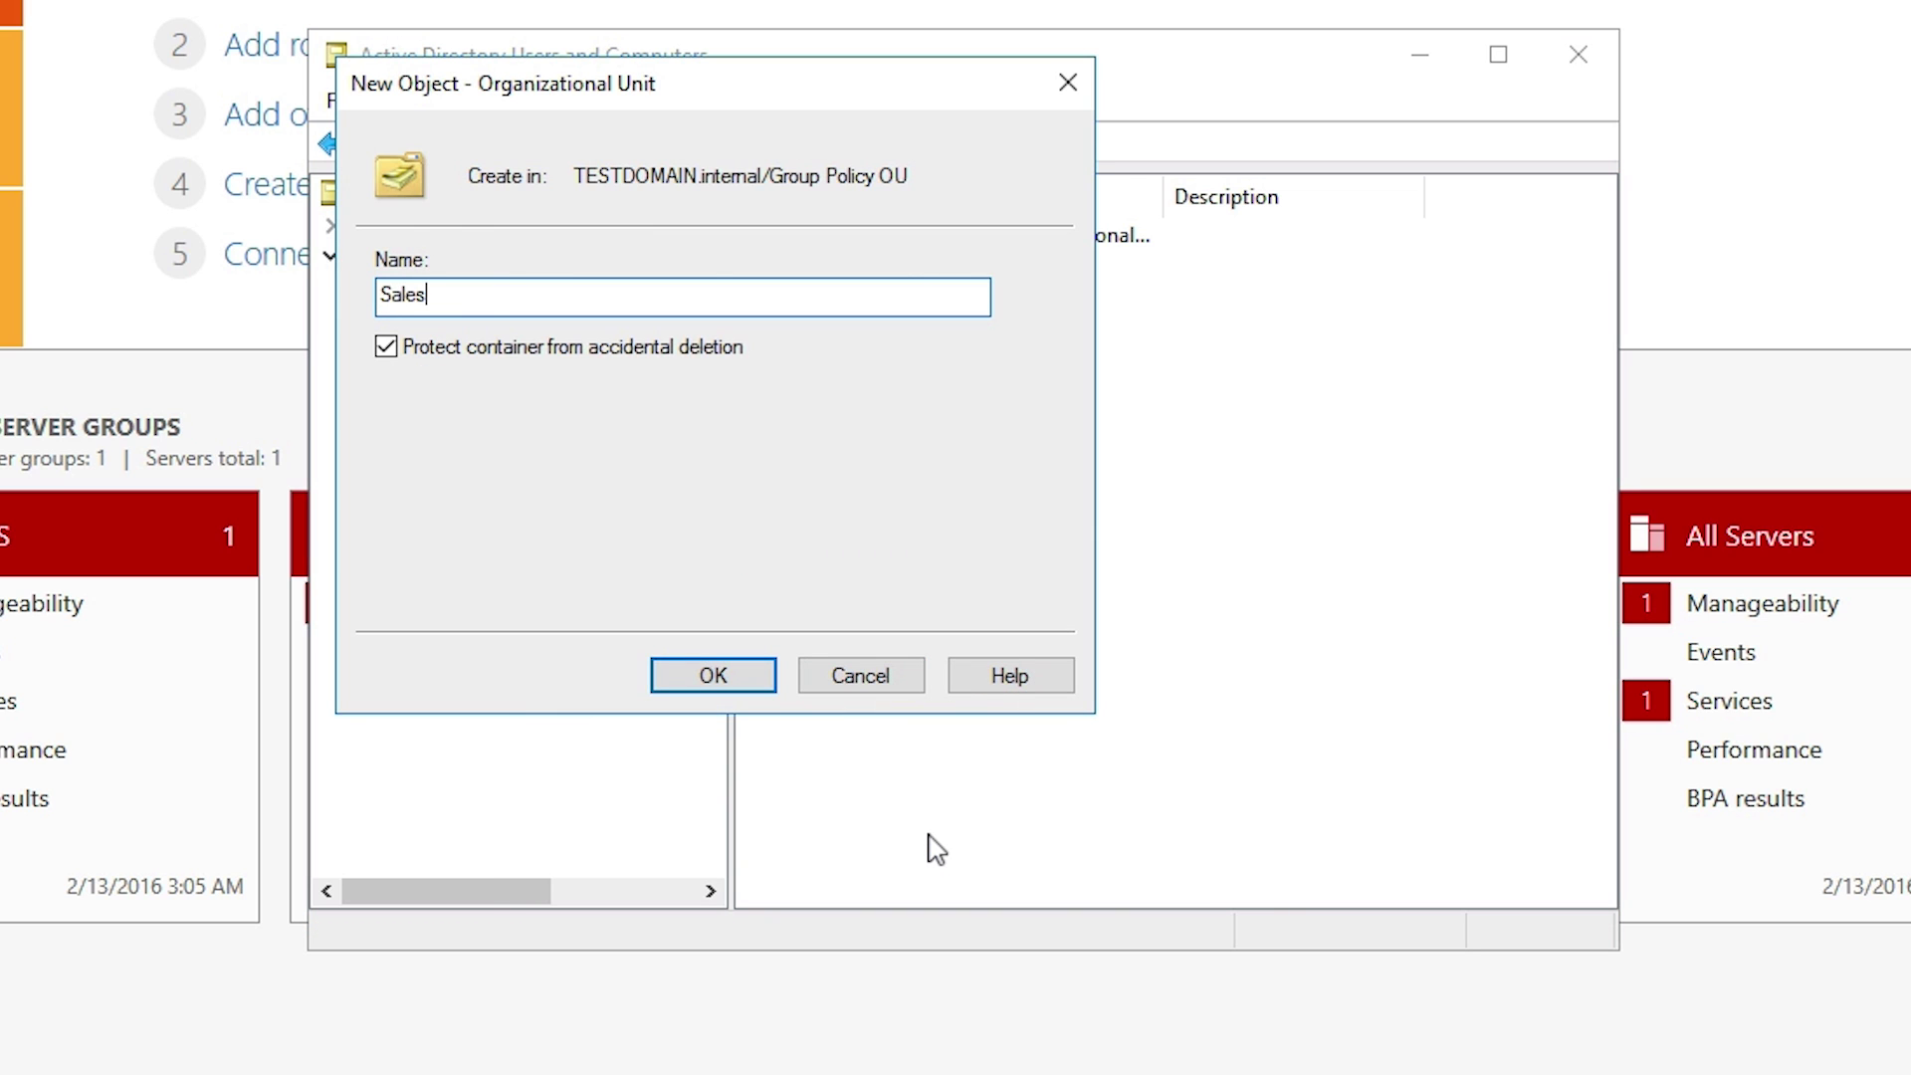
type("es")
key("Return")
left_click(550, 413)
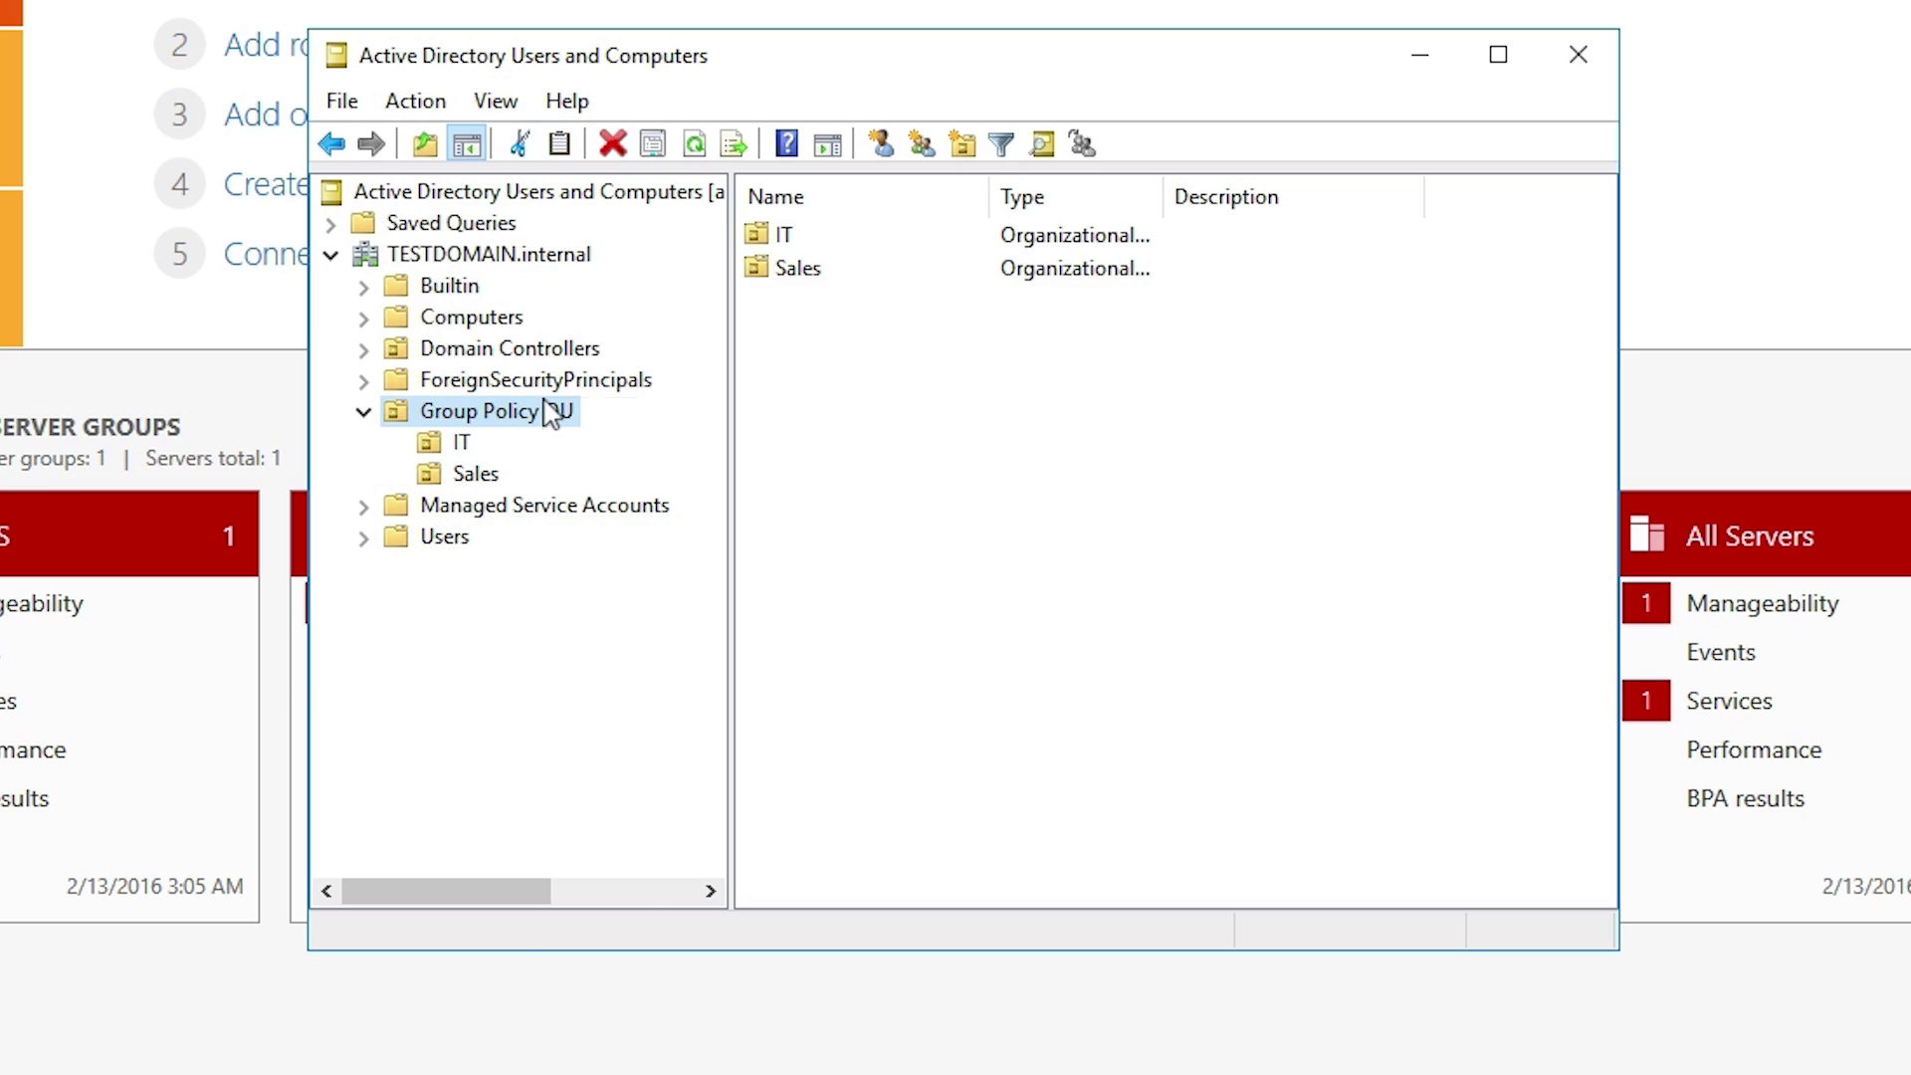
right_click(551, 412)
mouse_move(856, 563)
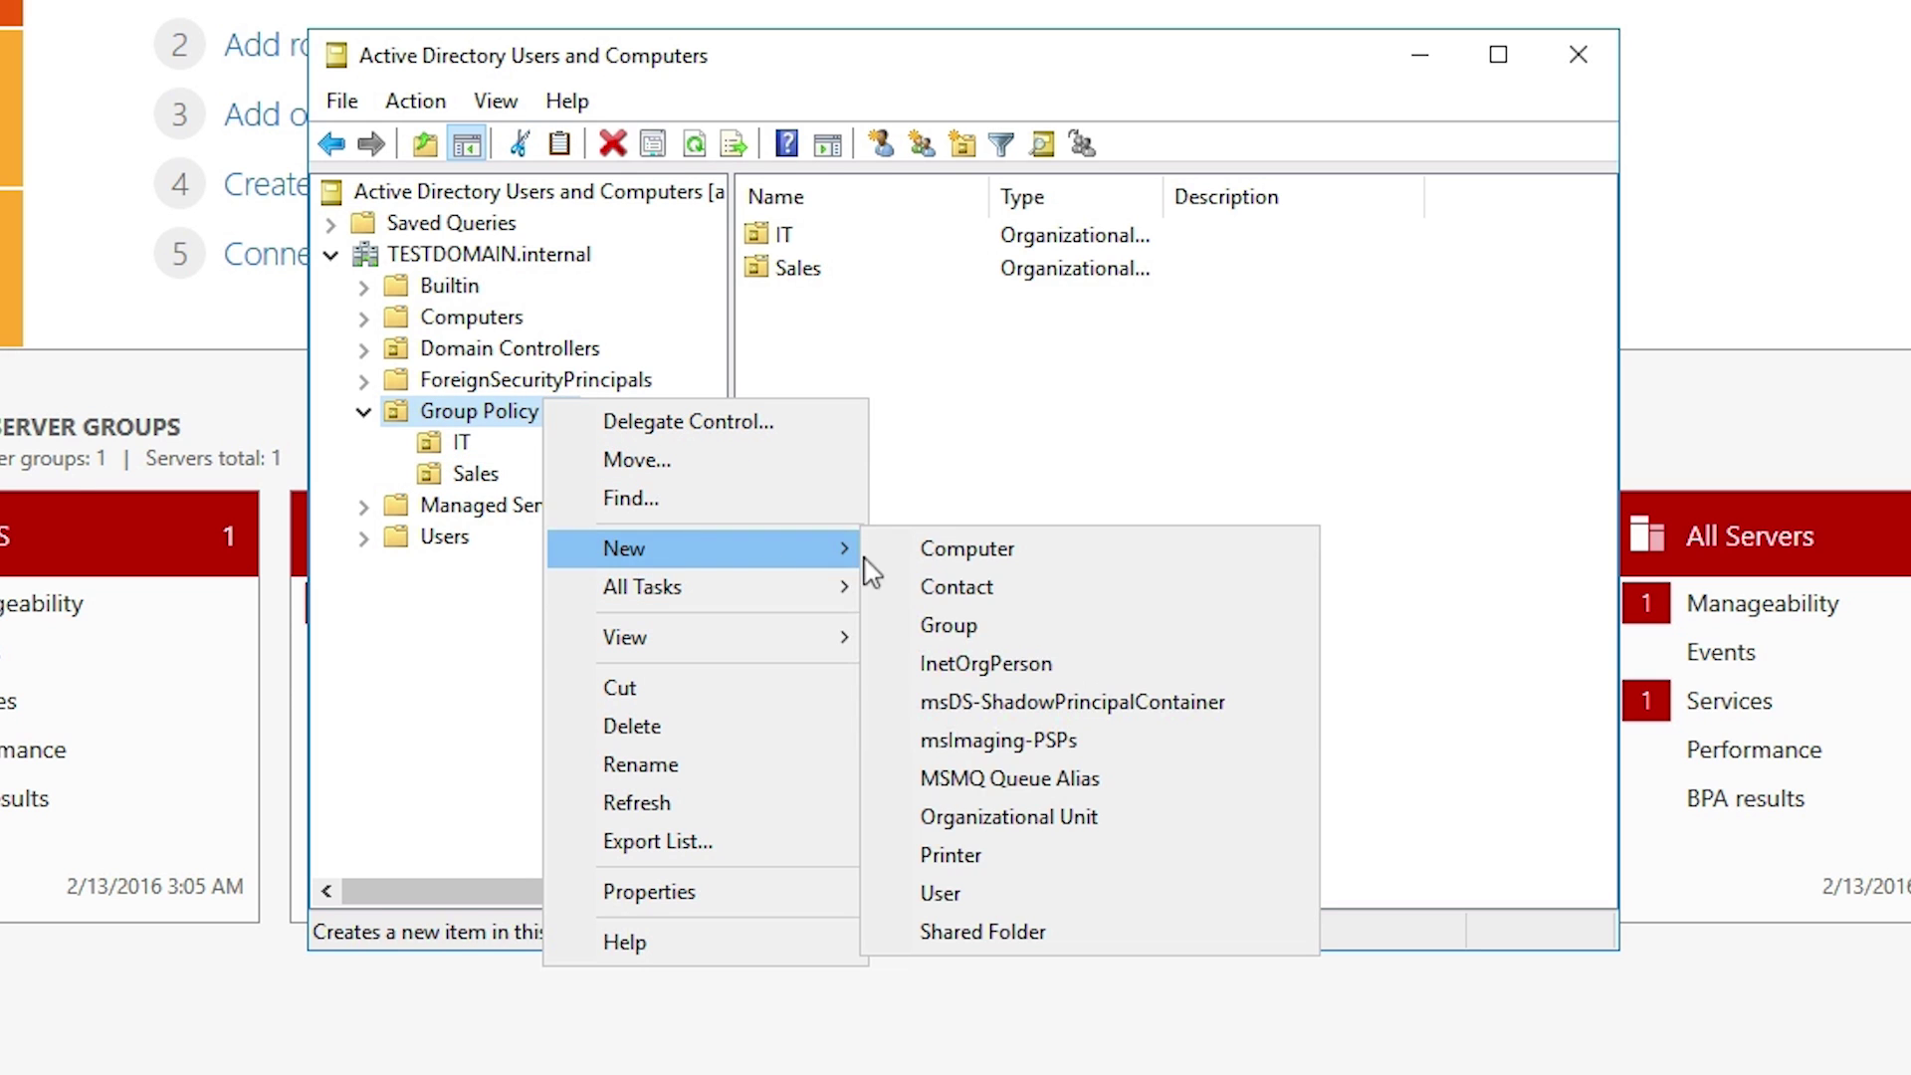
left_click(965, 818)
type("Services")
key("Return")
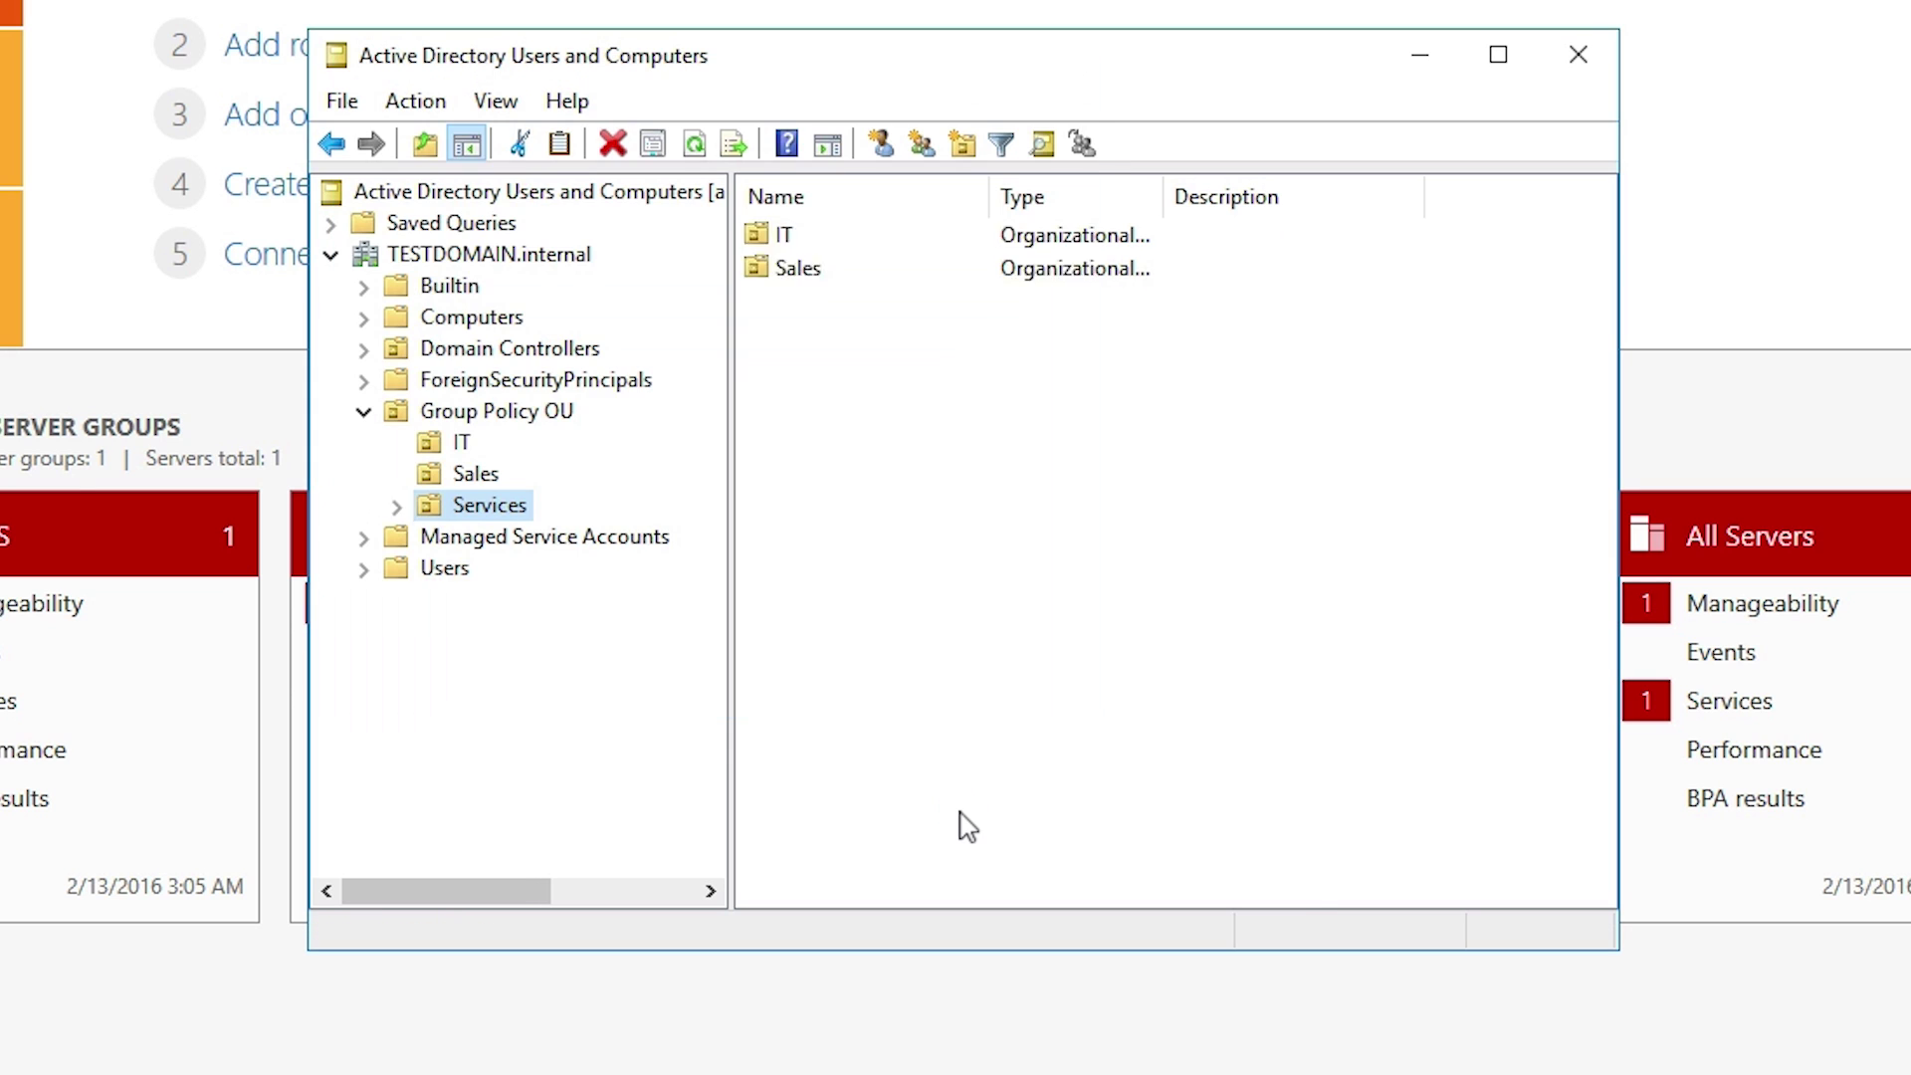
Rename the Services OU to Service by deleting the trailing 's'.
right_click(512, 518)
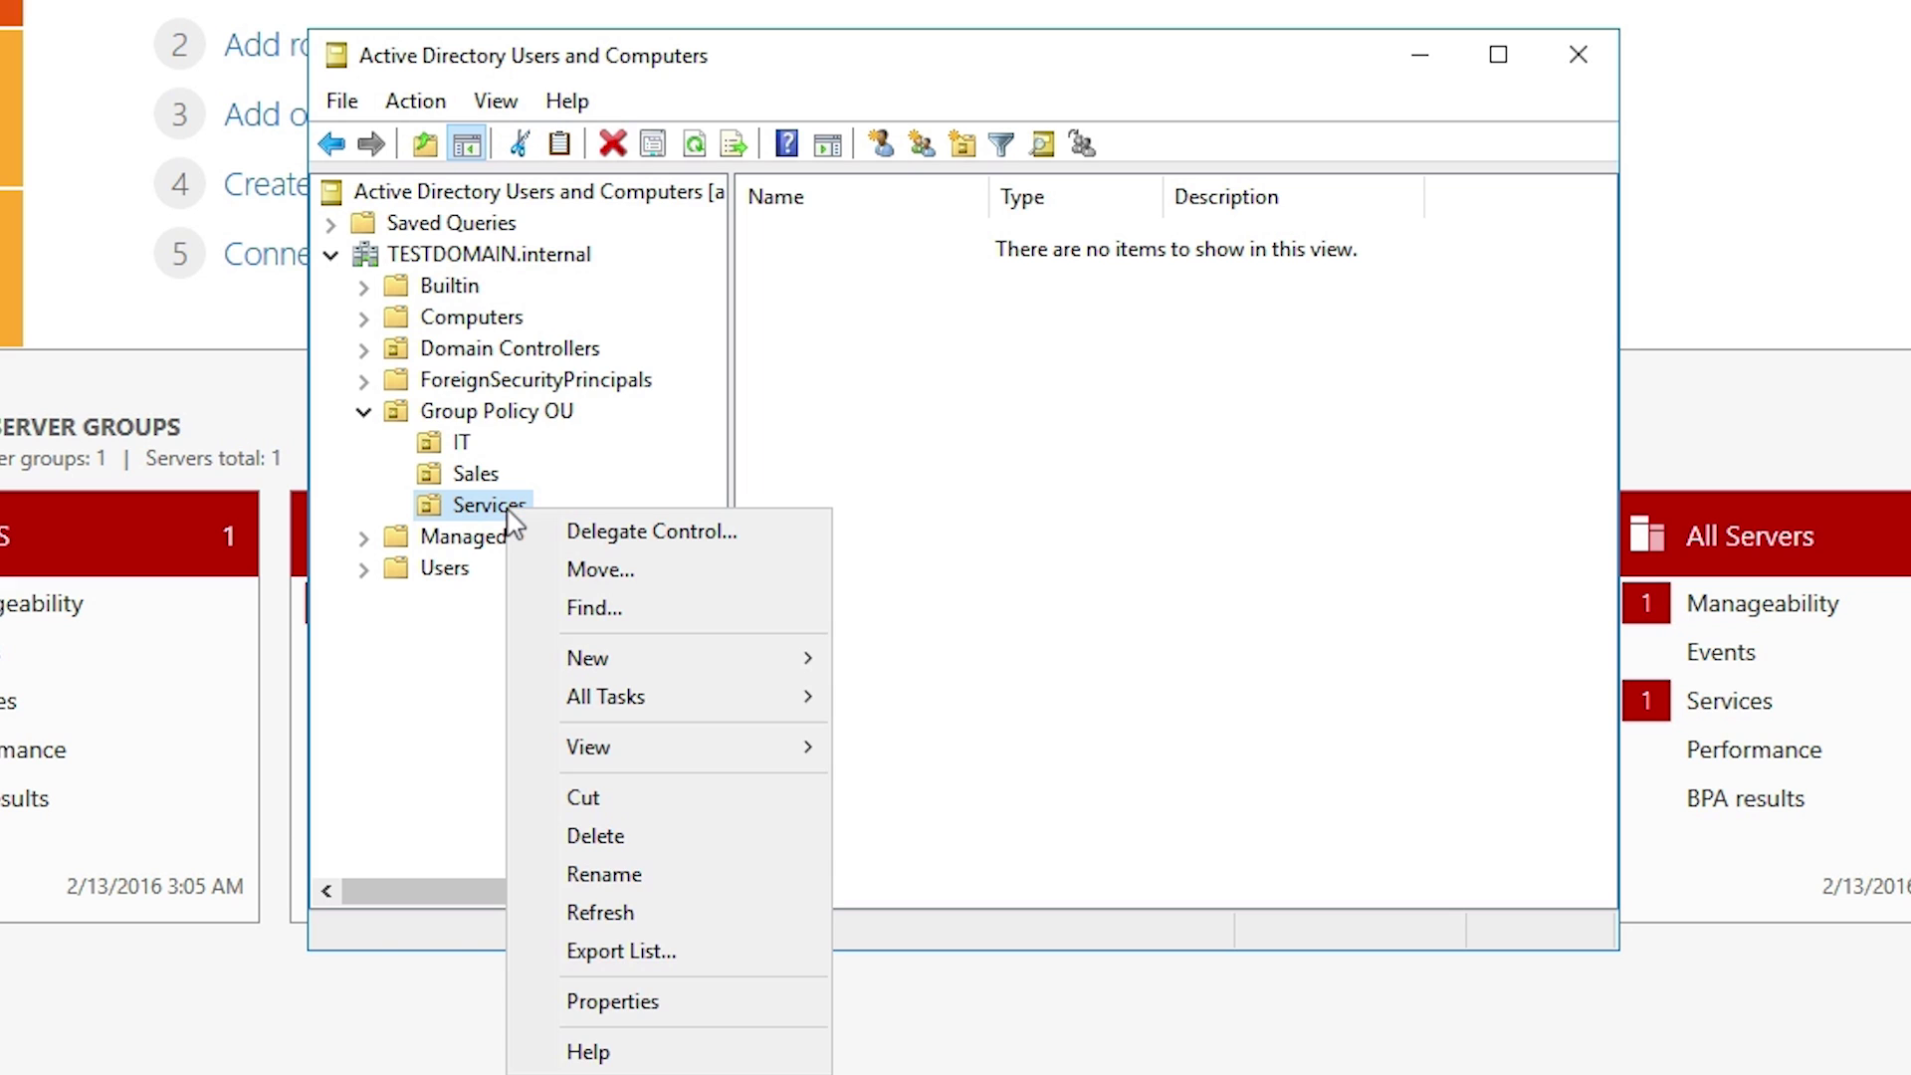
left_click(607, 870)
left_click(531, 508)
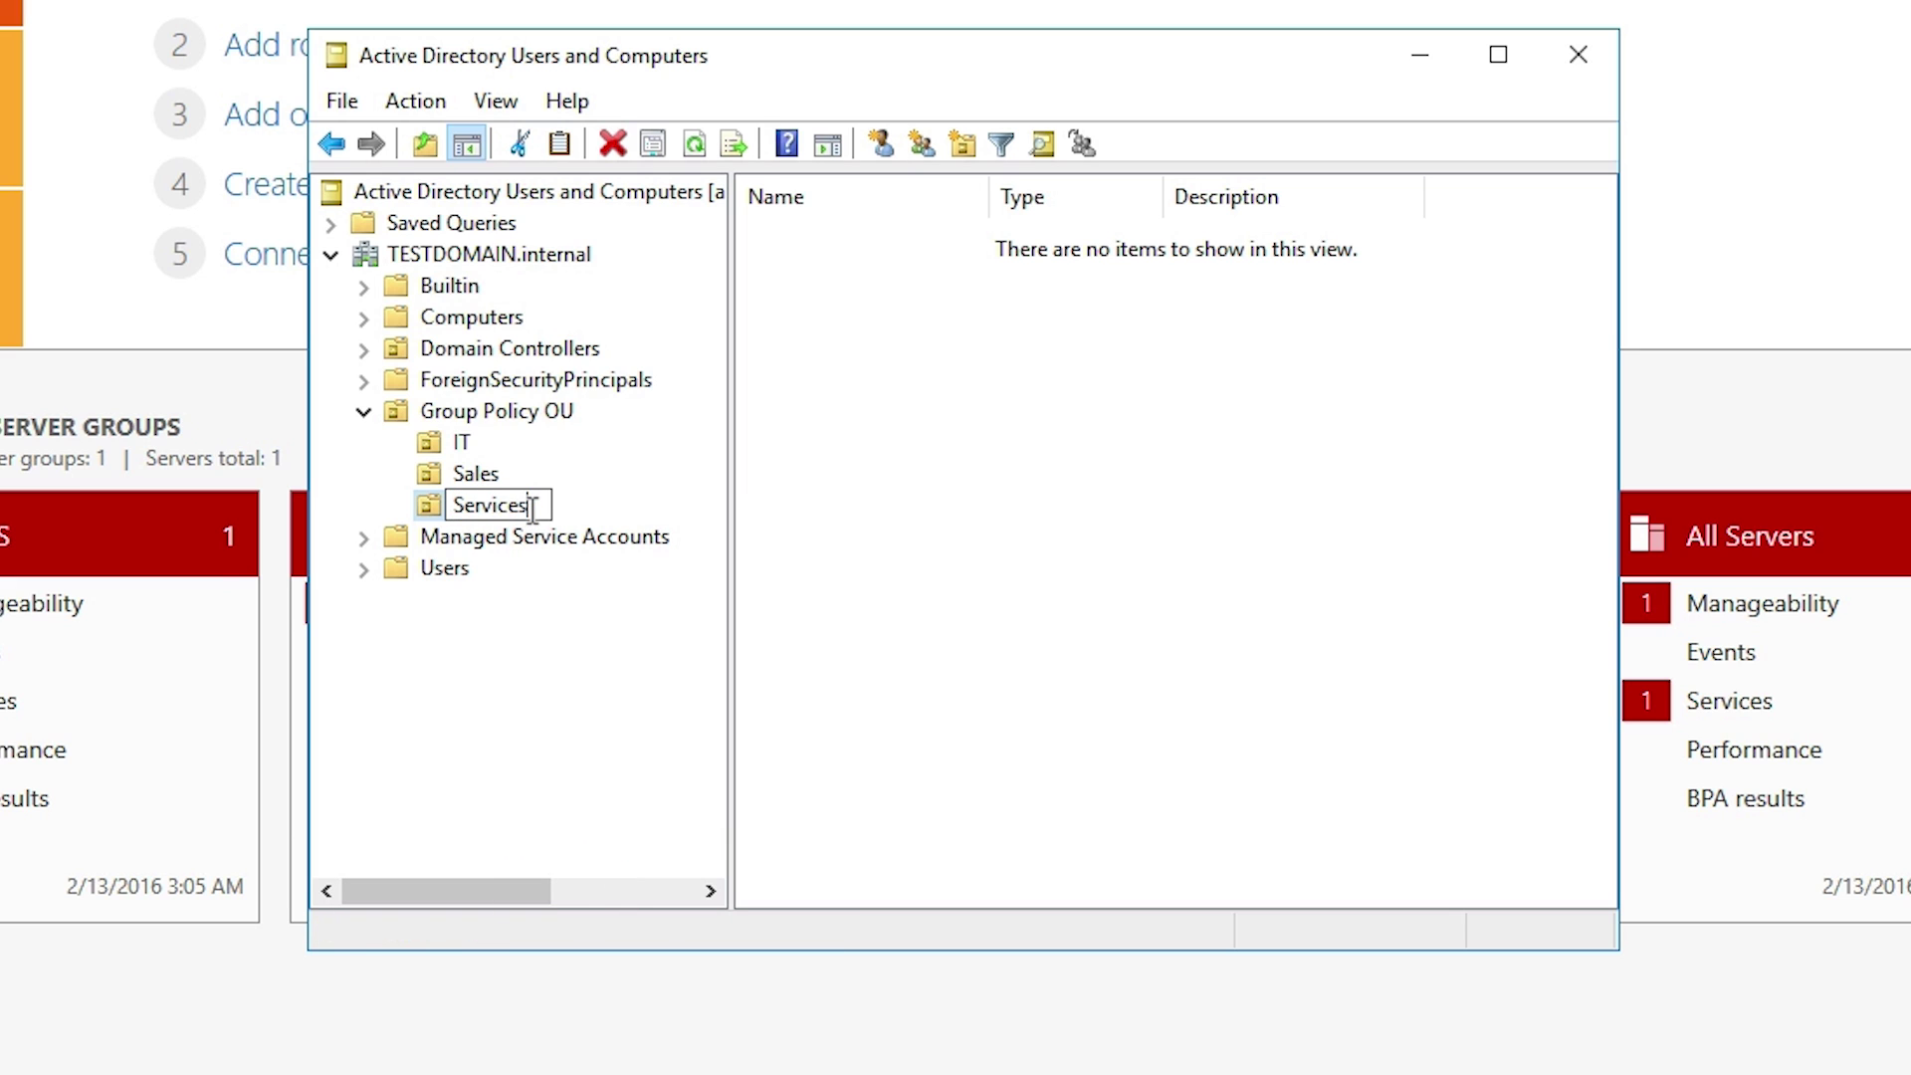
key("BackSpace")
key("Return")
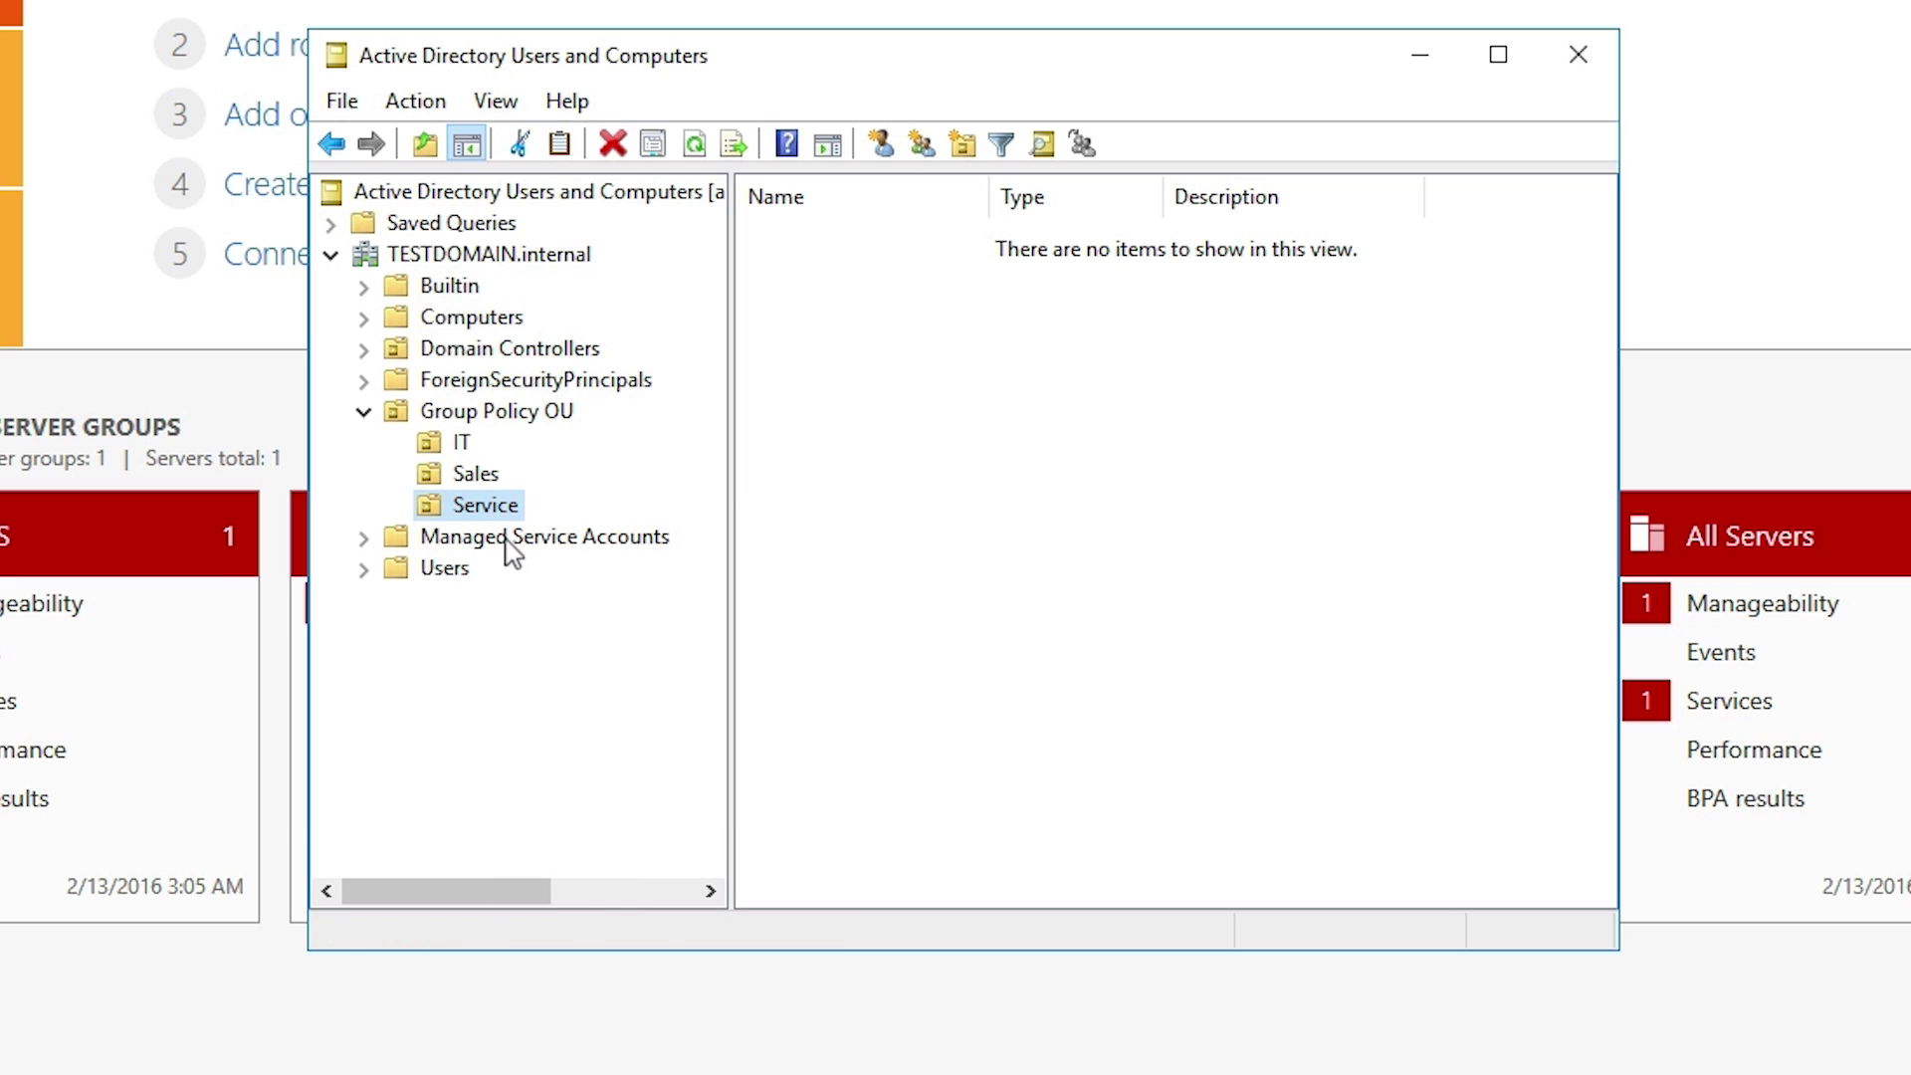
Create an OU named Techs inside the IT OU under Group Policy OU.
left_click(460, 445)
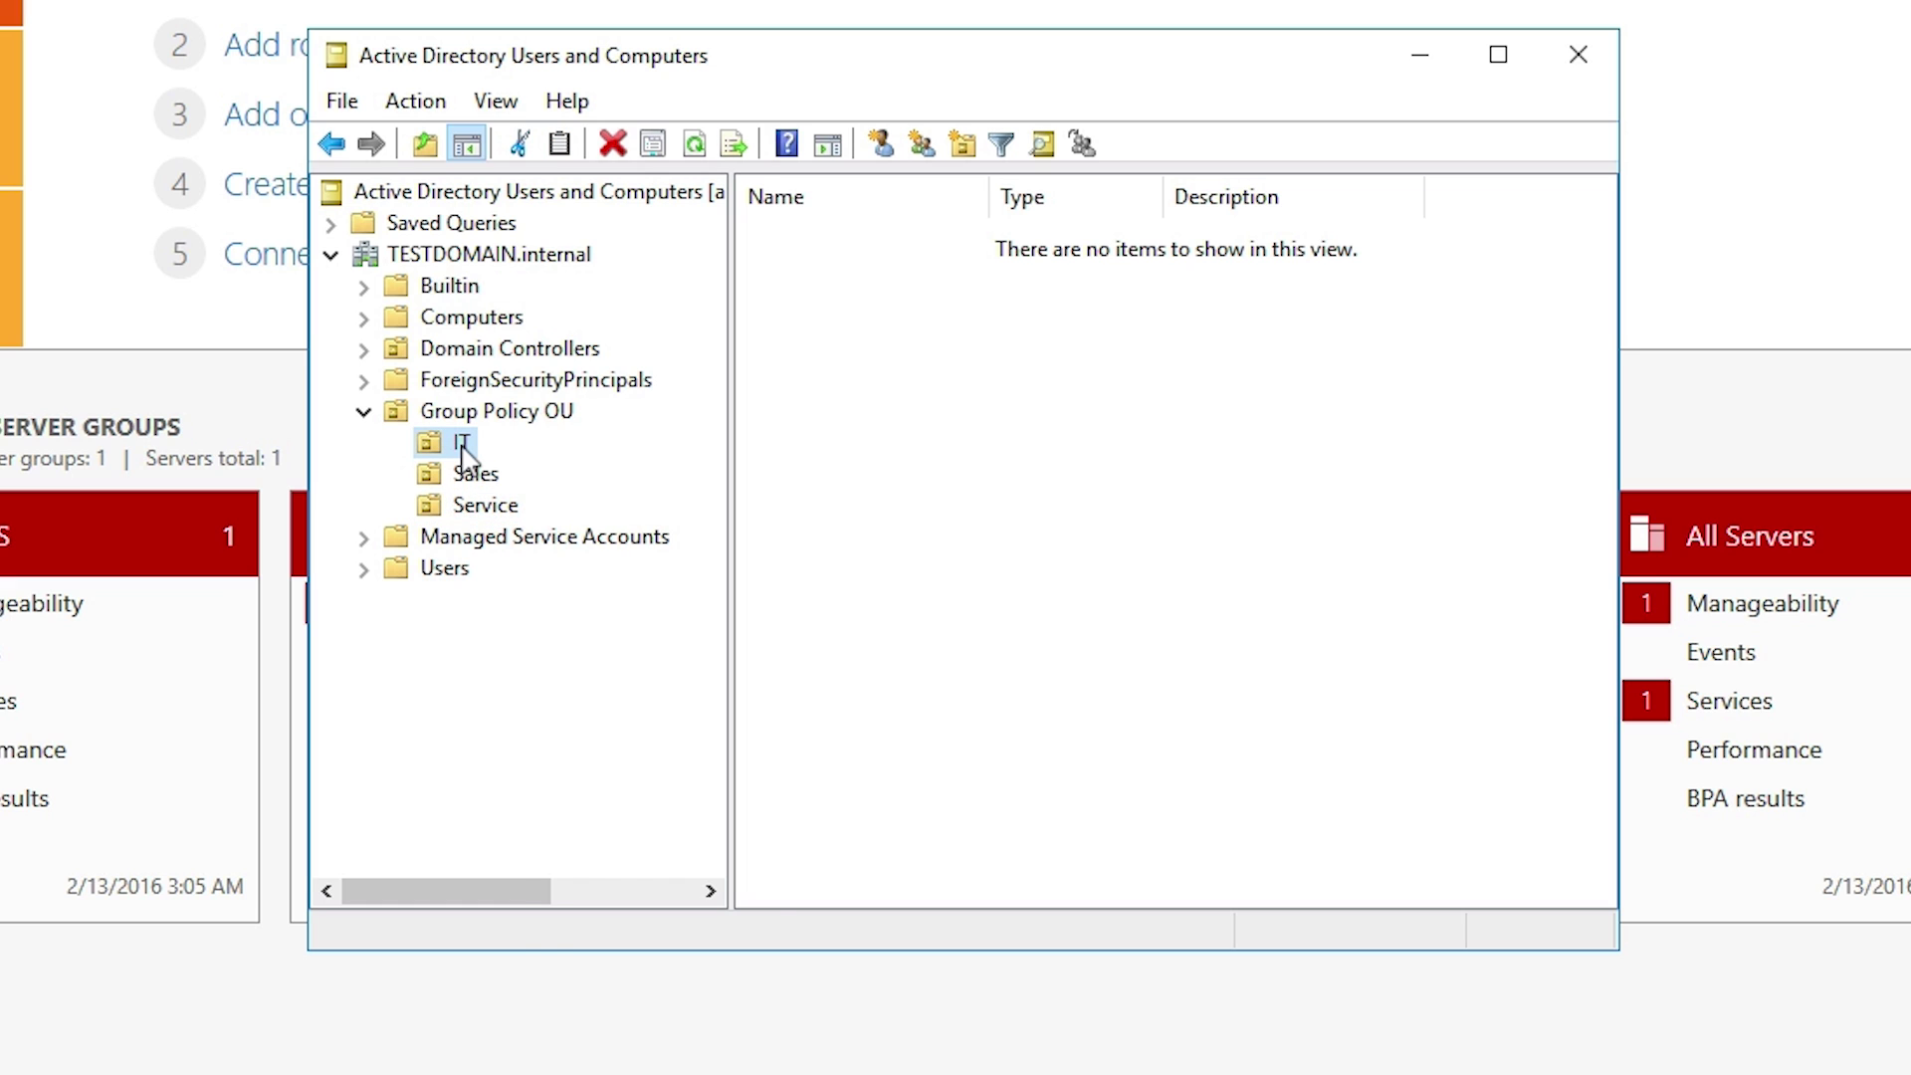
right_click(461, 447)
mouse_move(598, 585)
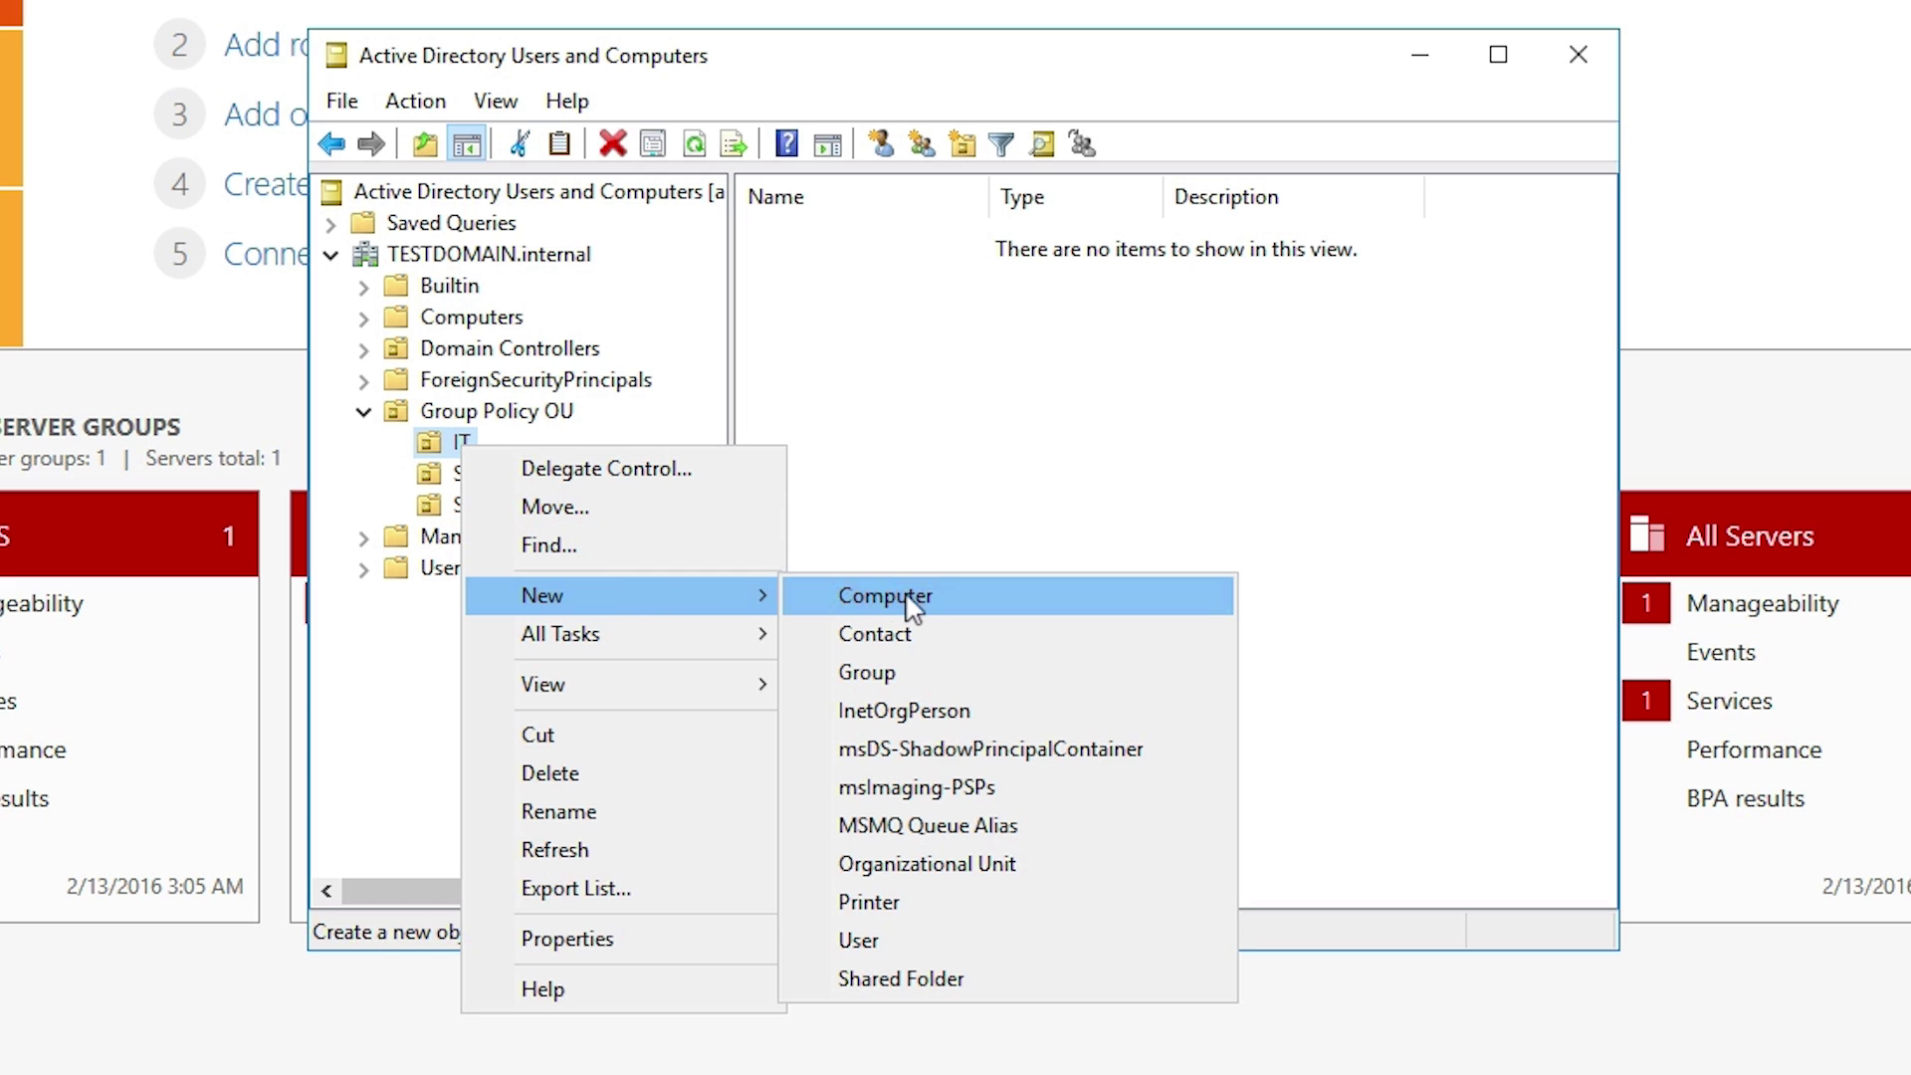
left_click(956, 865)
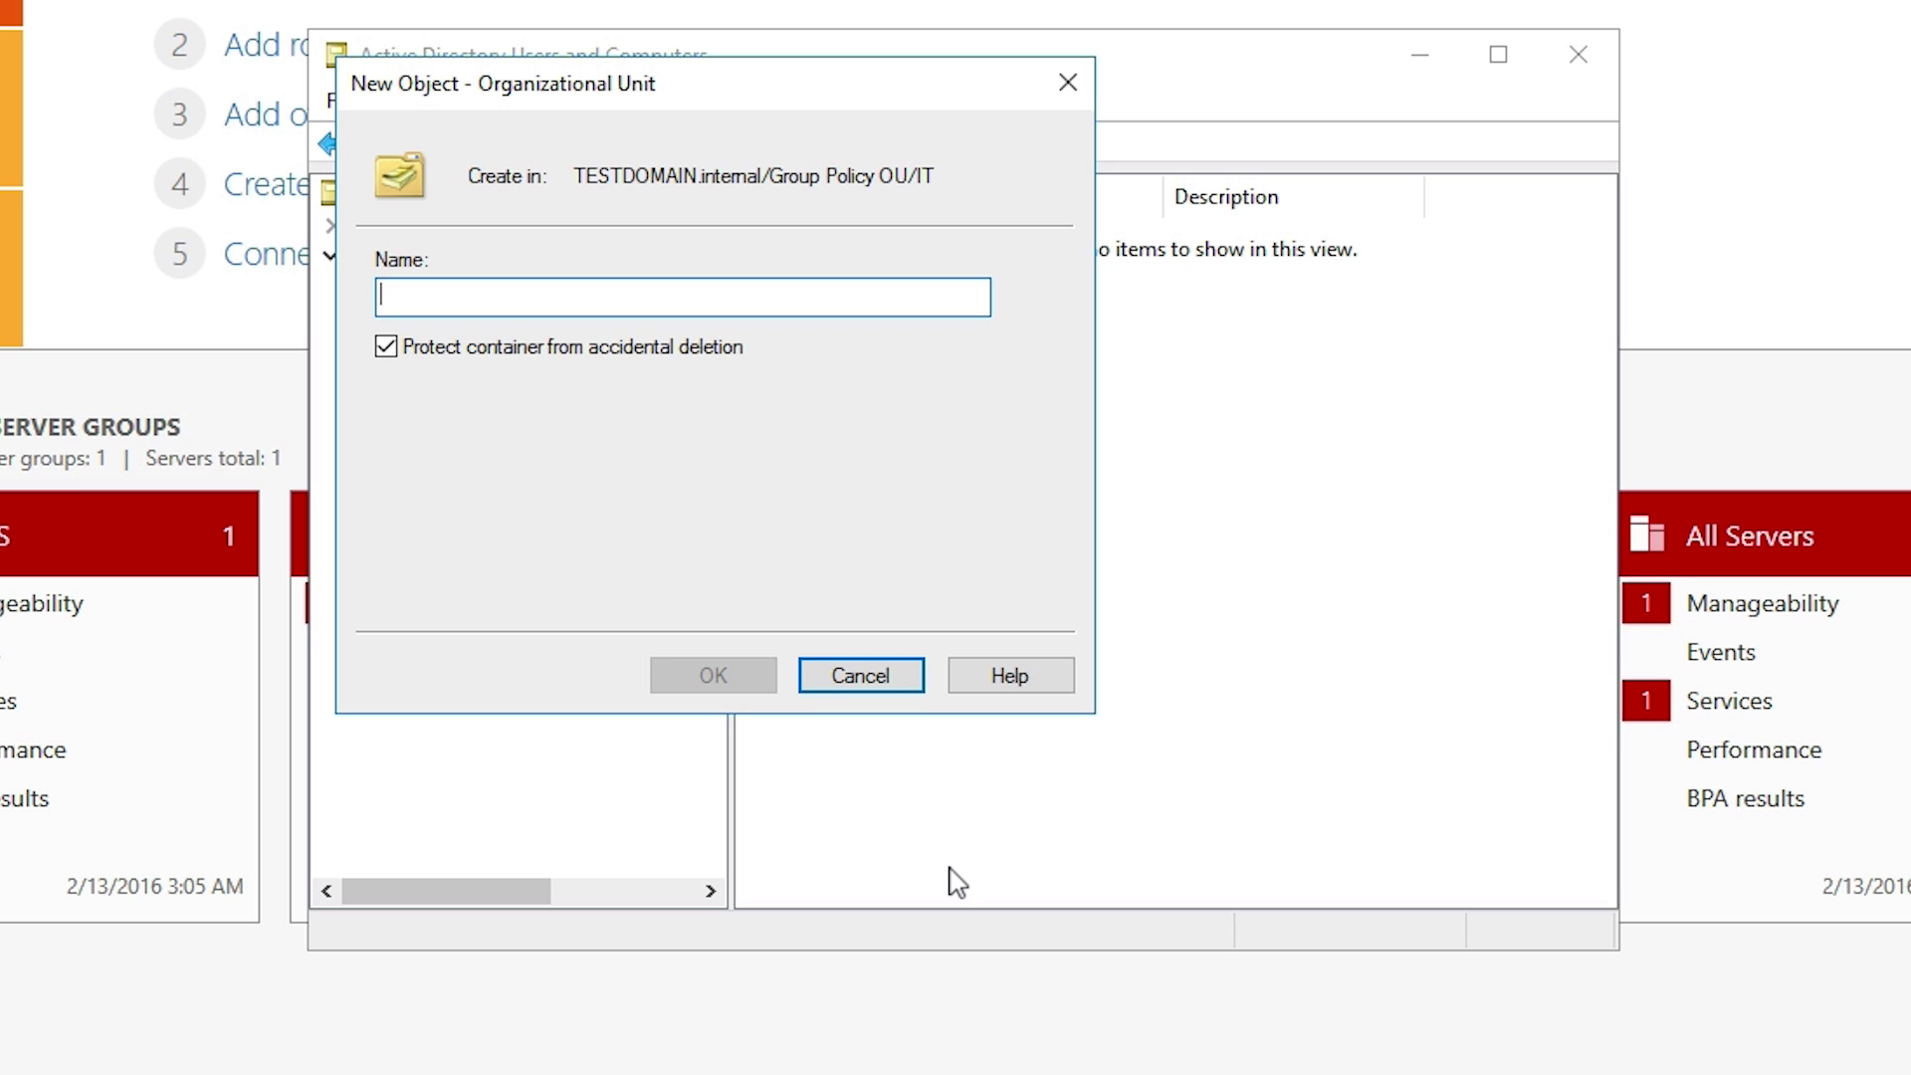
type("Techs")
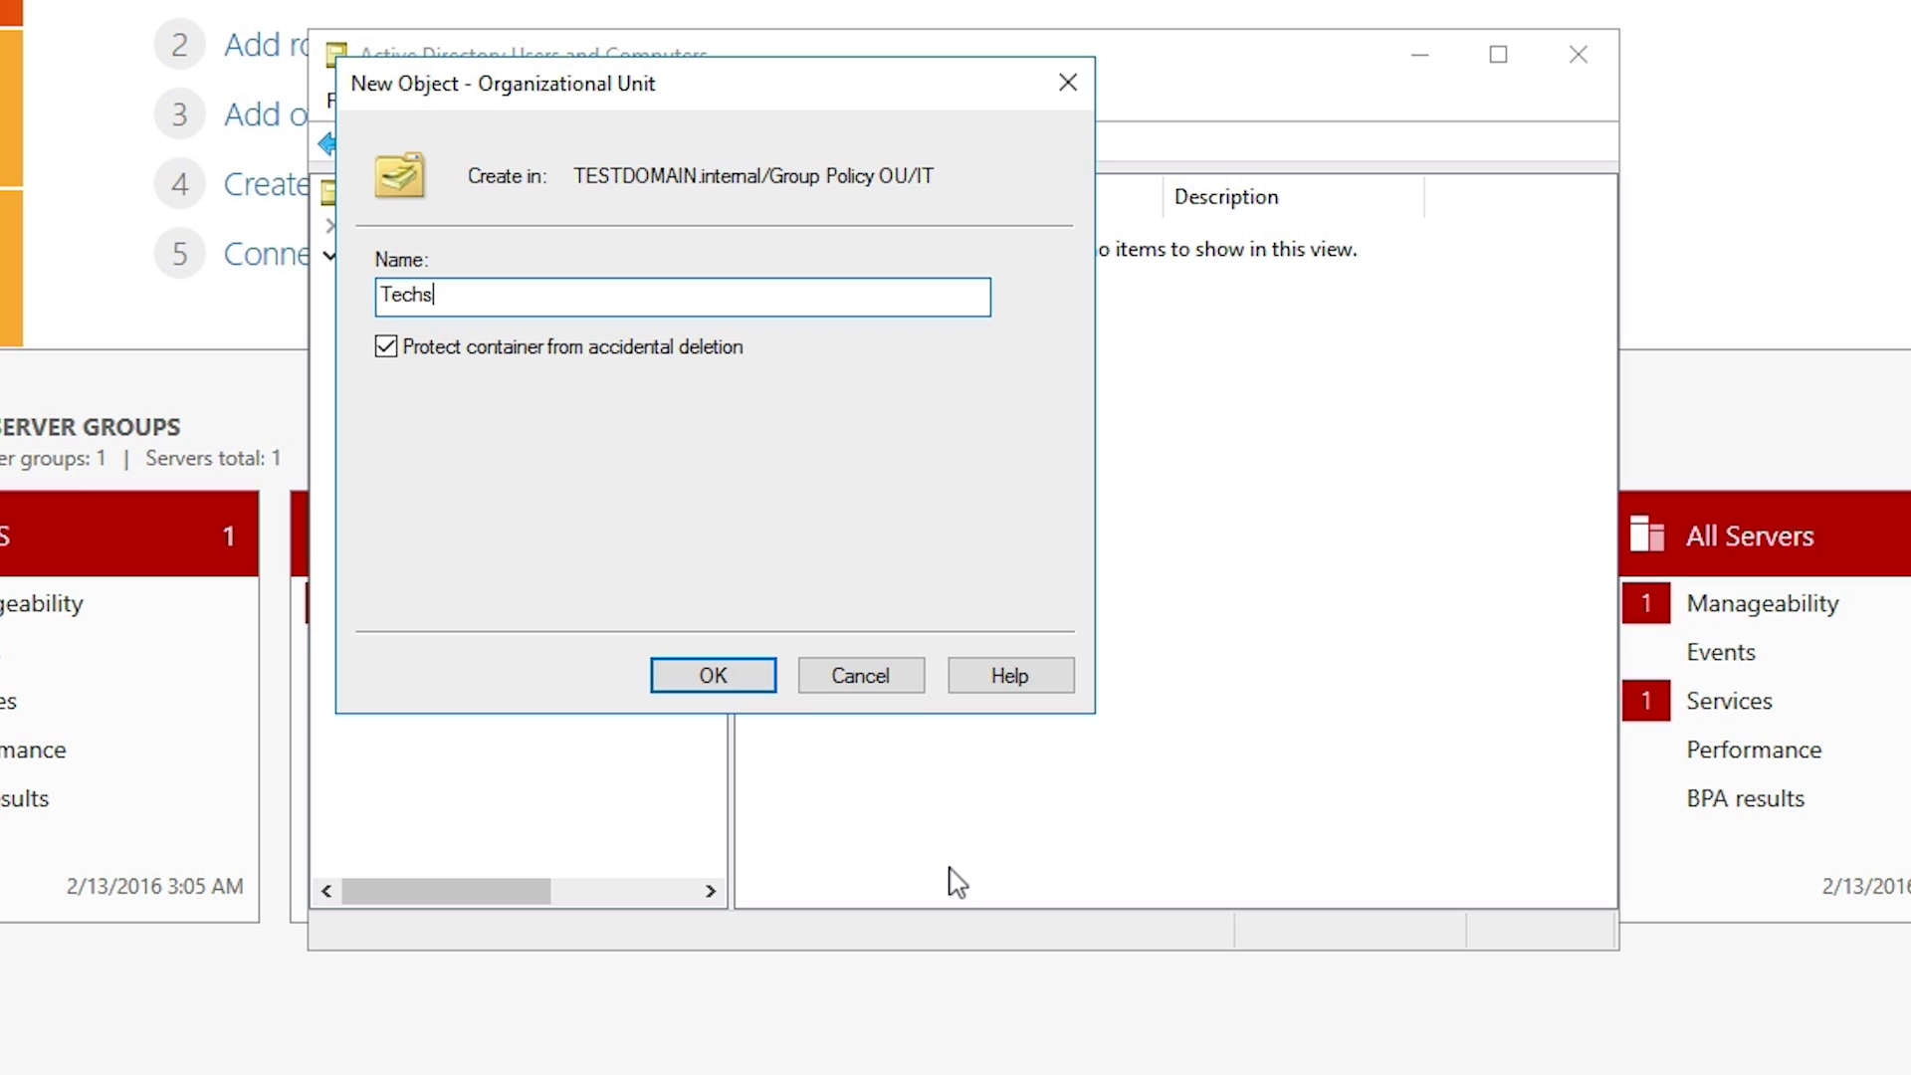
key("Return")
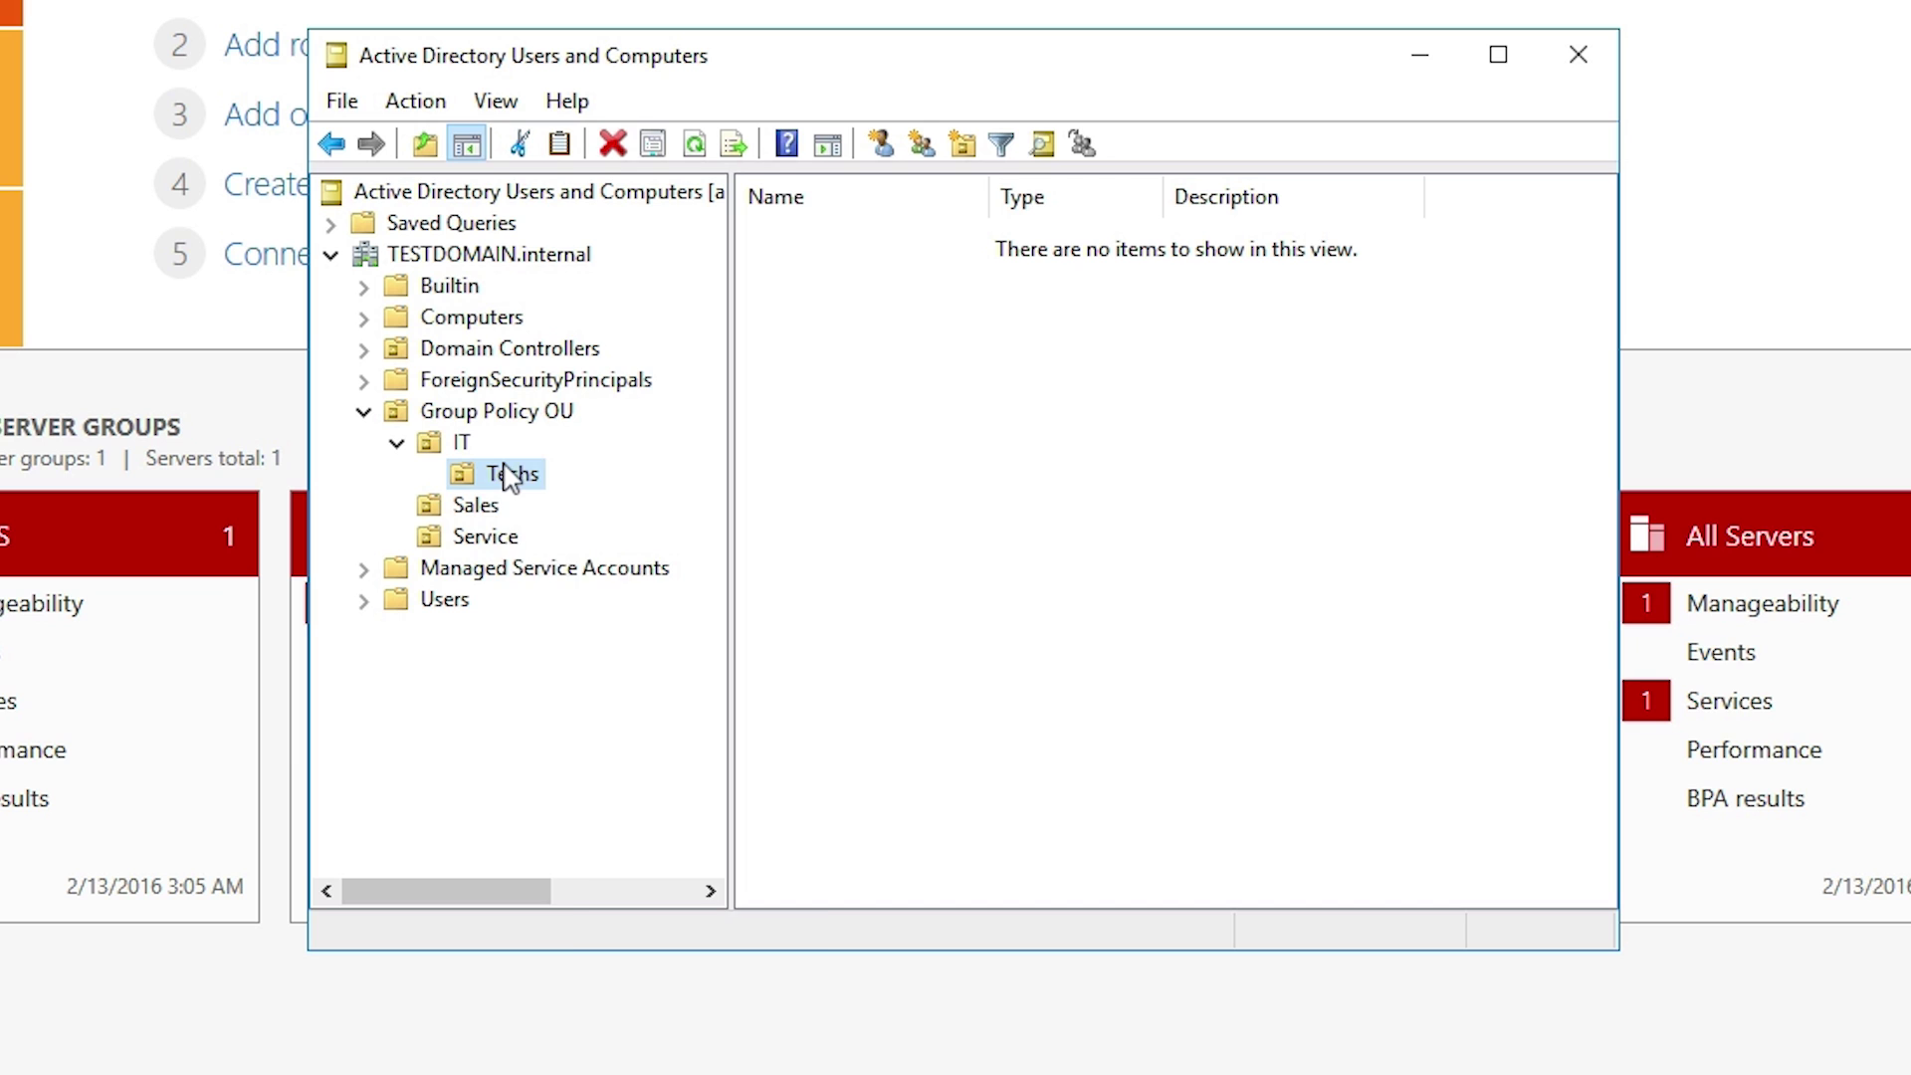
right_click(511, 475)
mouse_move(749, 602)
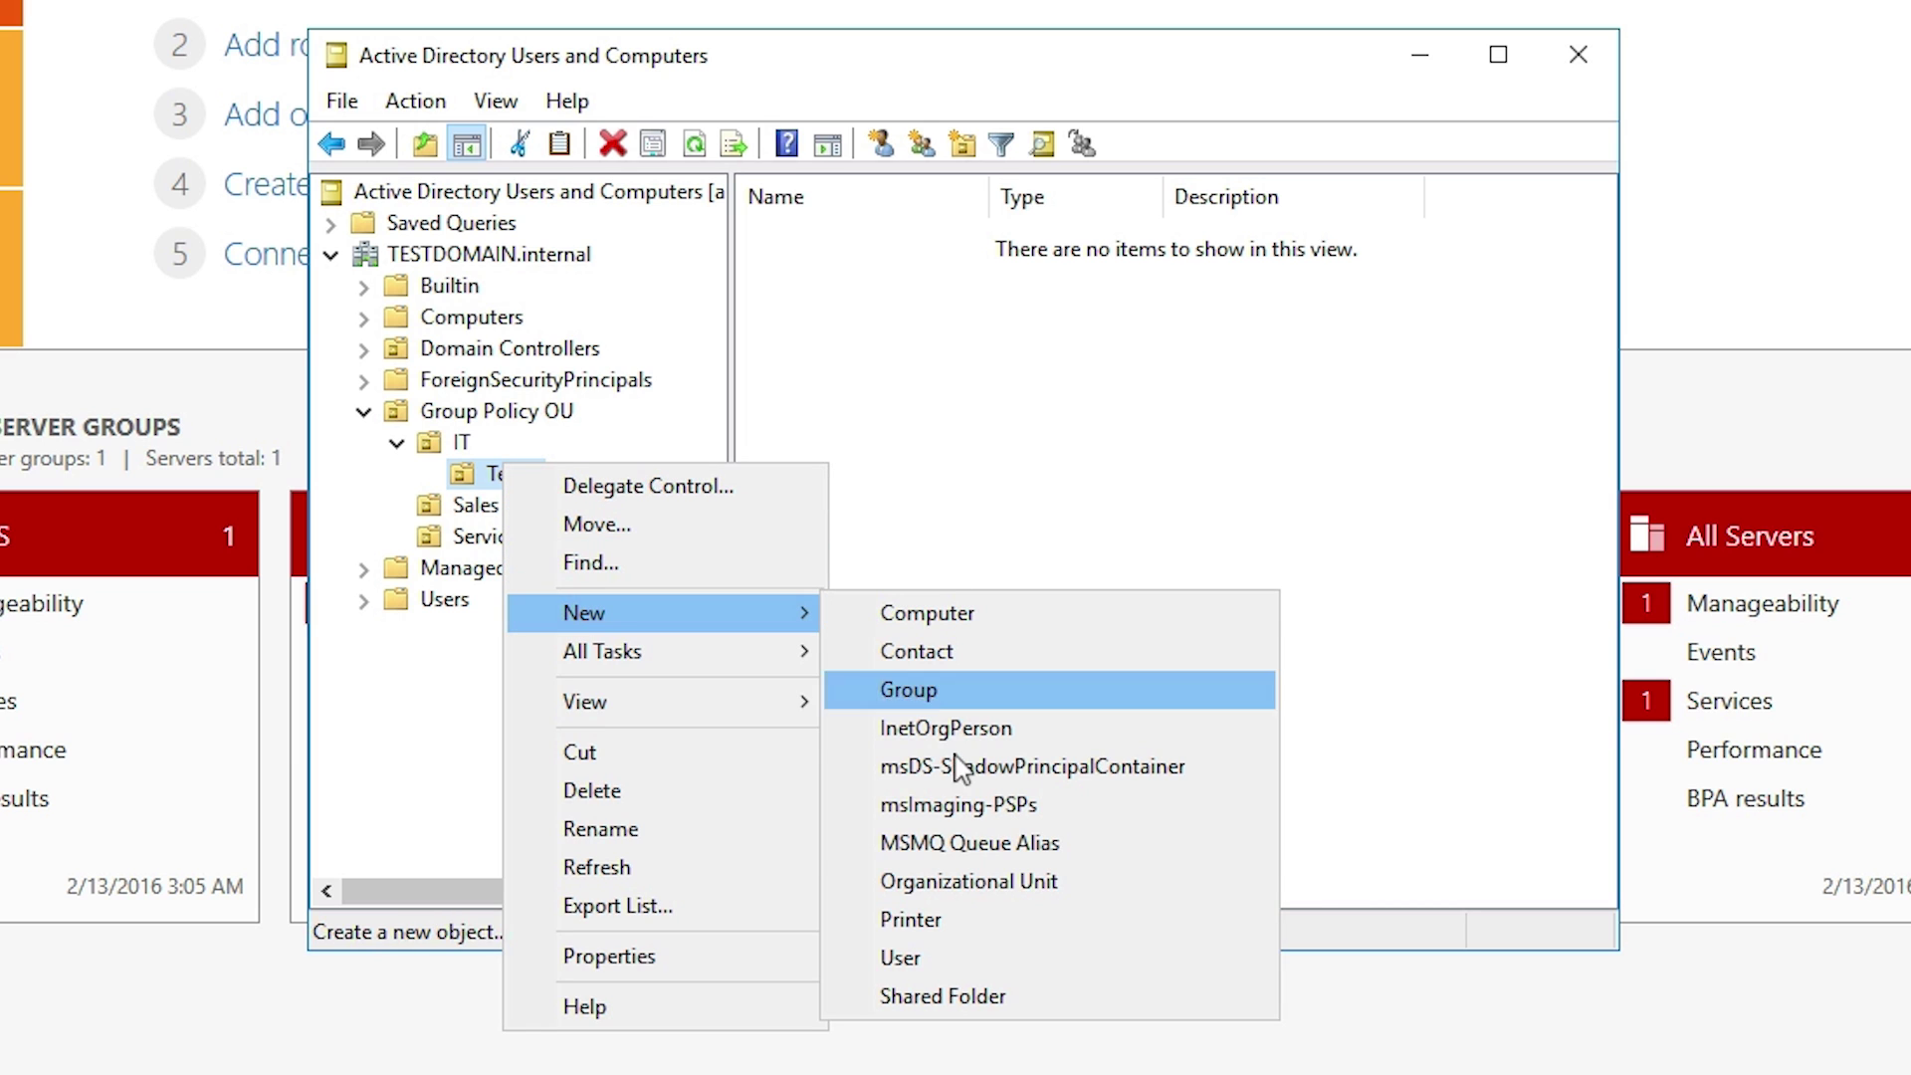
Create Computers and Users OUs inside Techs, then view Techs' contents.
left_click(914, 881)
type("Com")
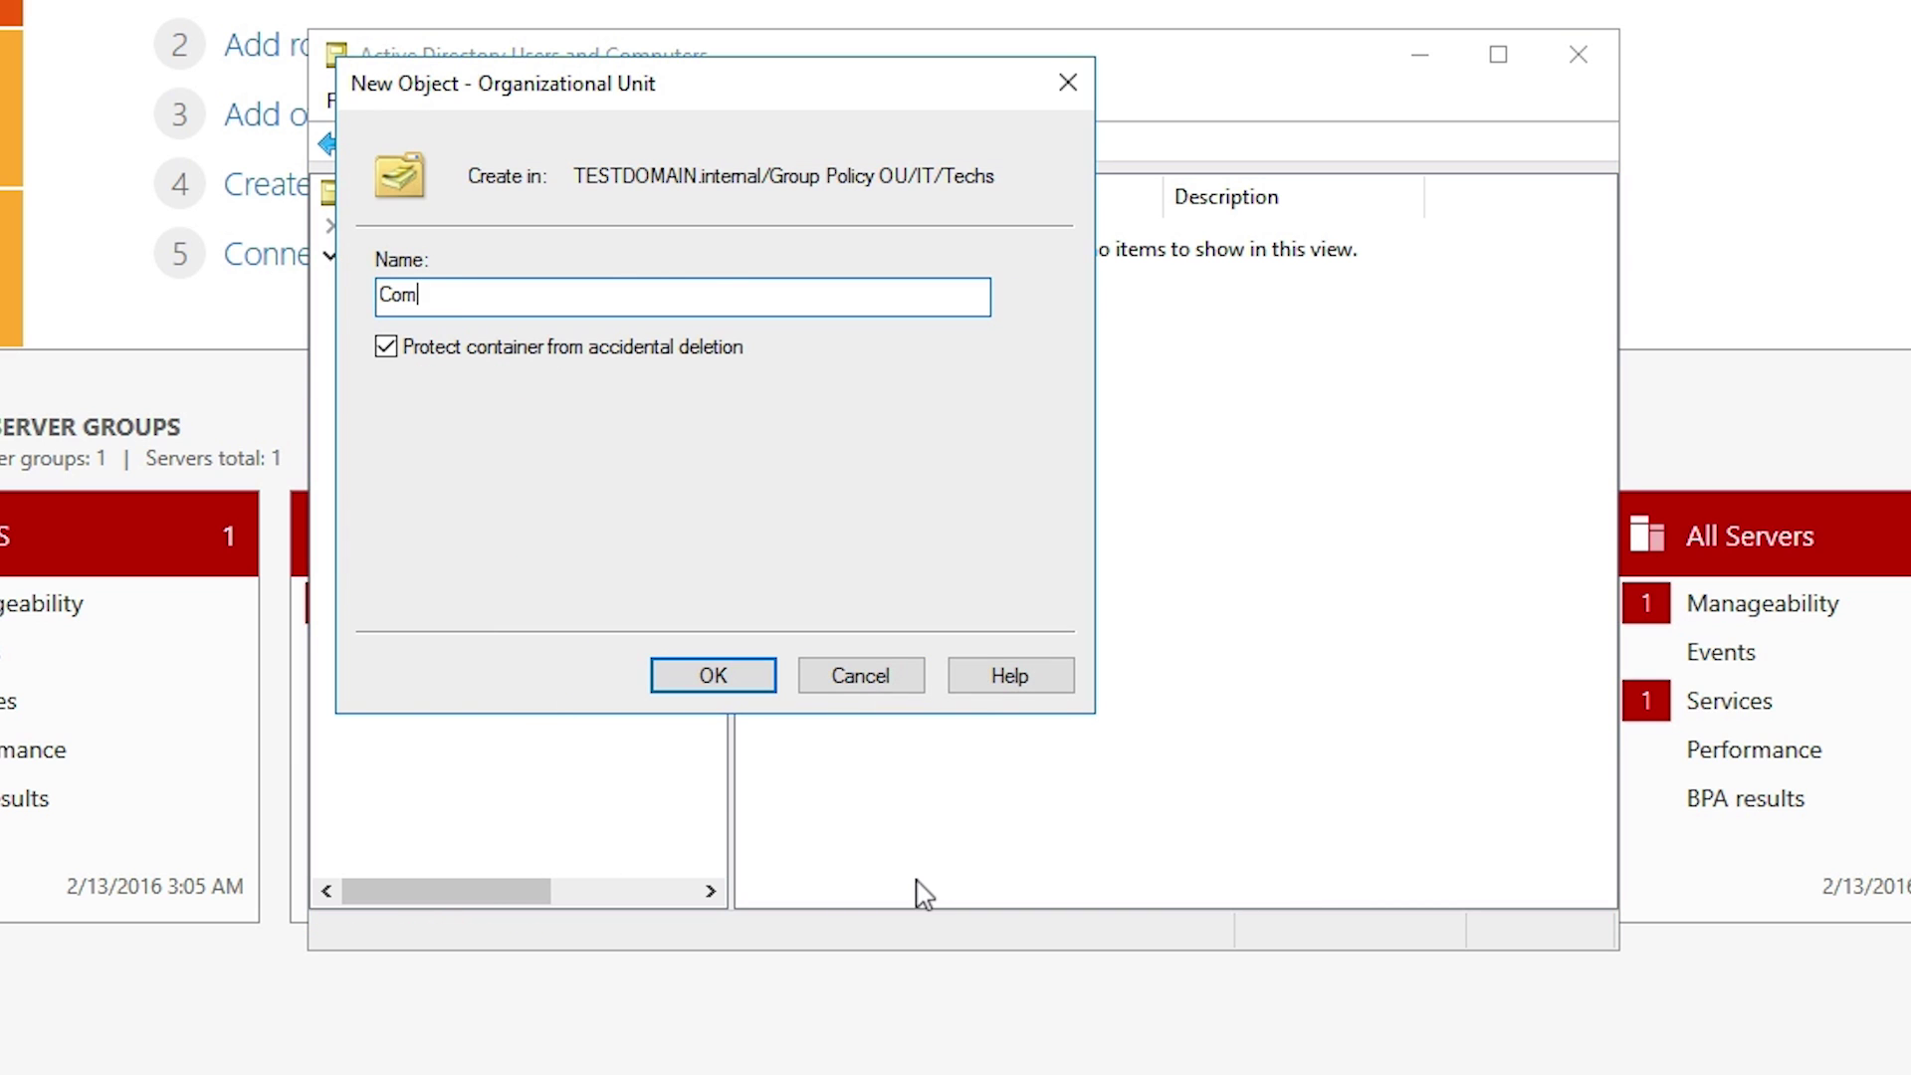
type("puters")
key("Return")
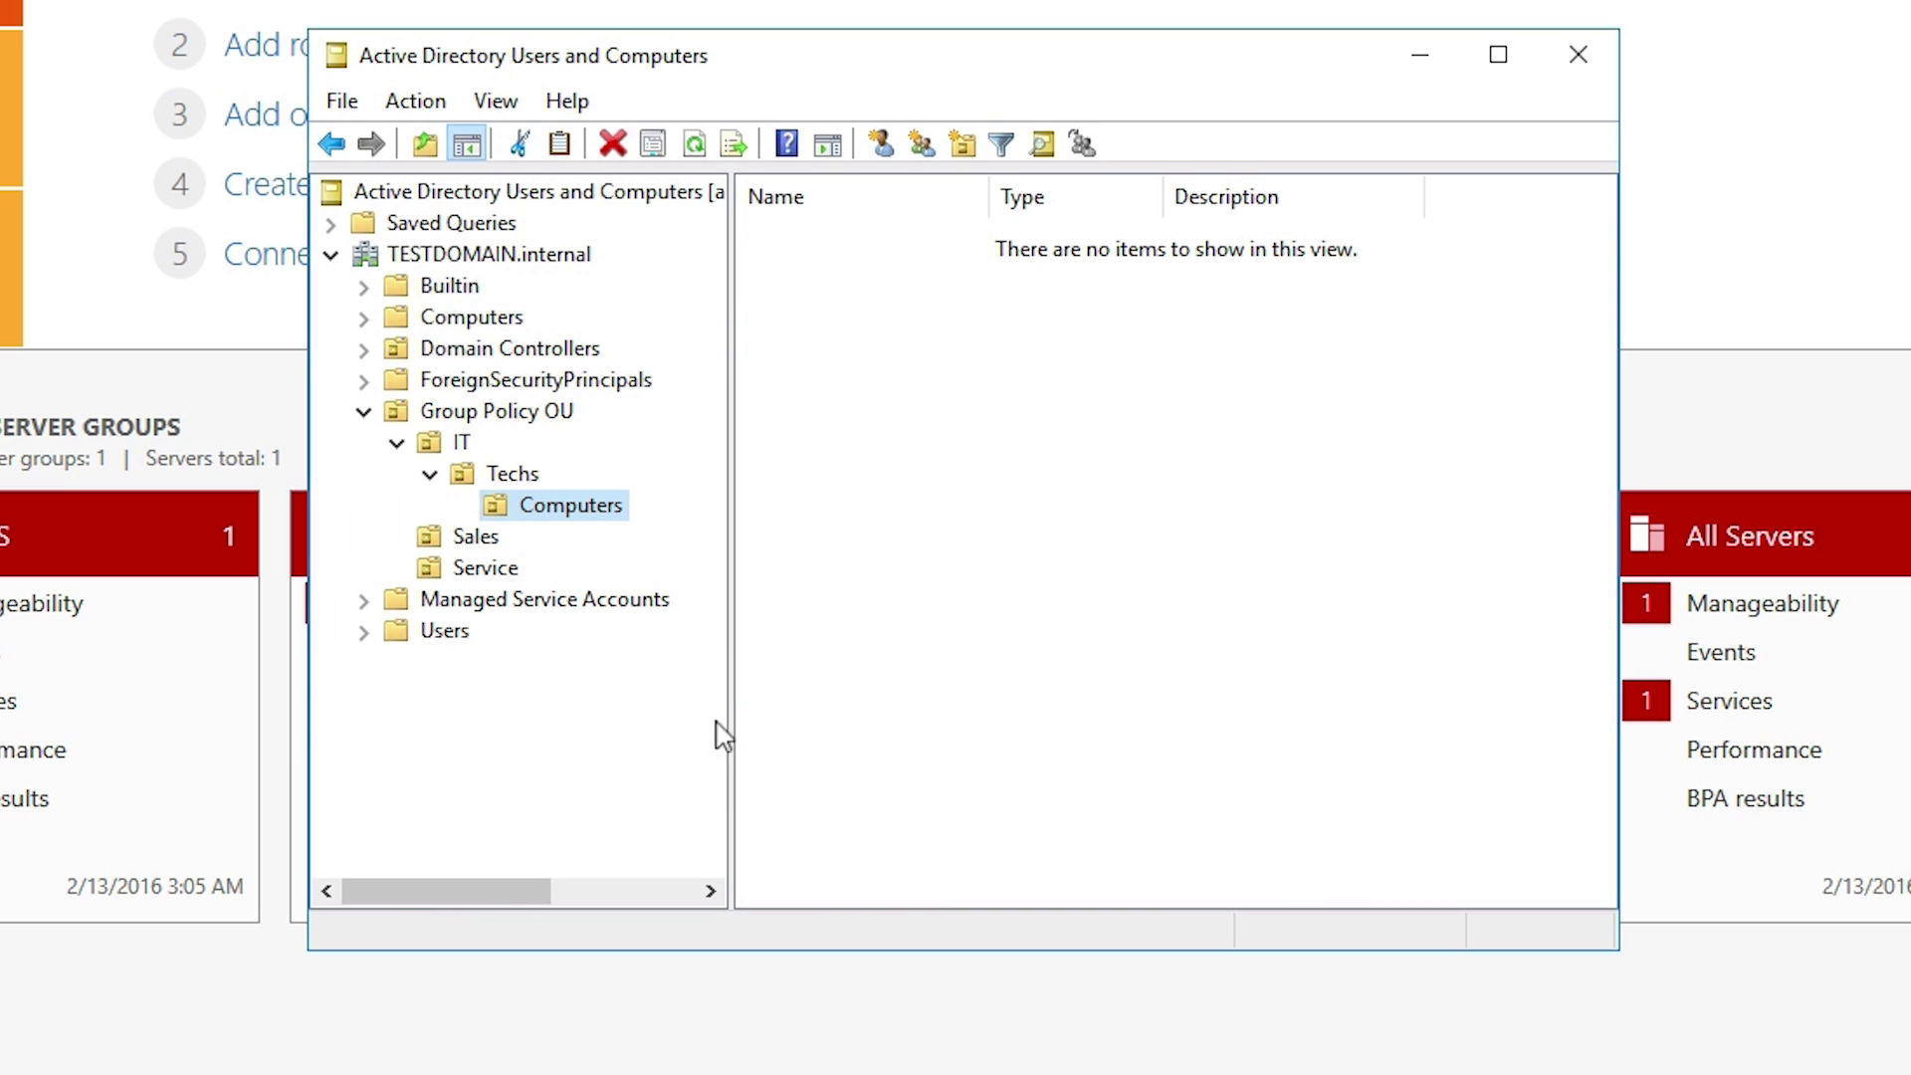
right_click(512, 482)
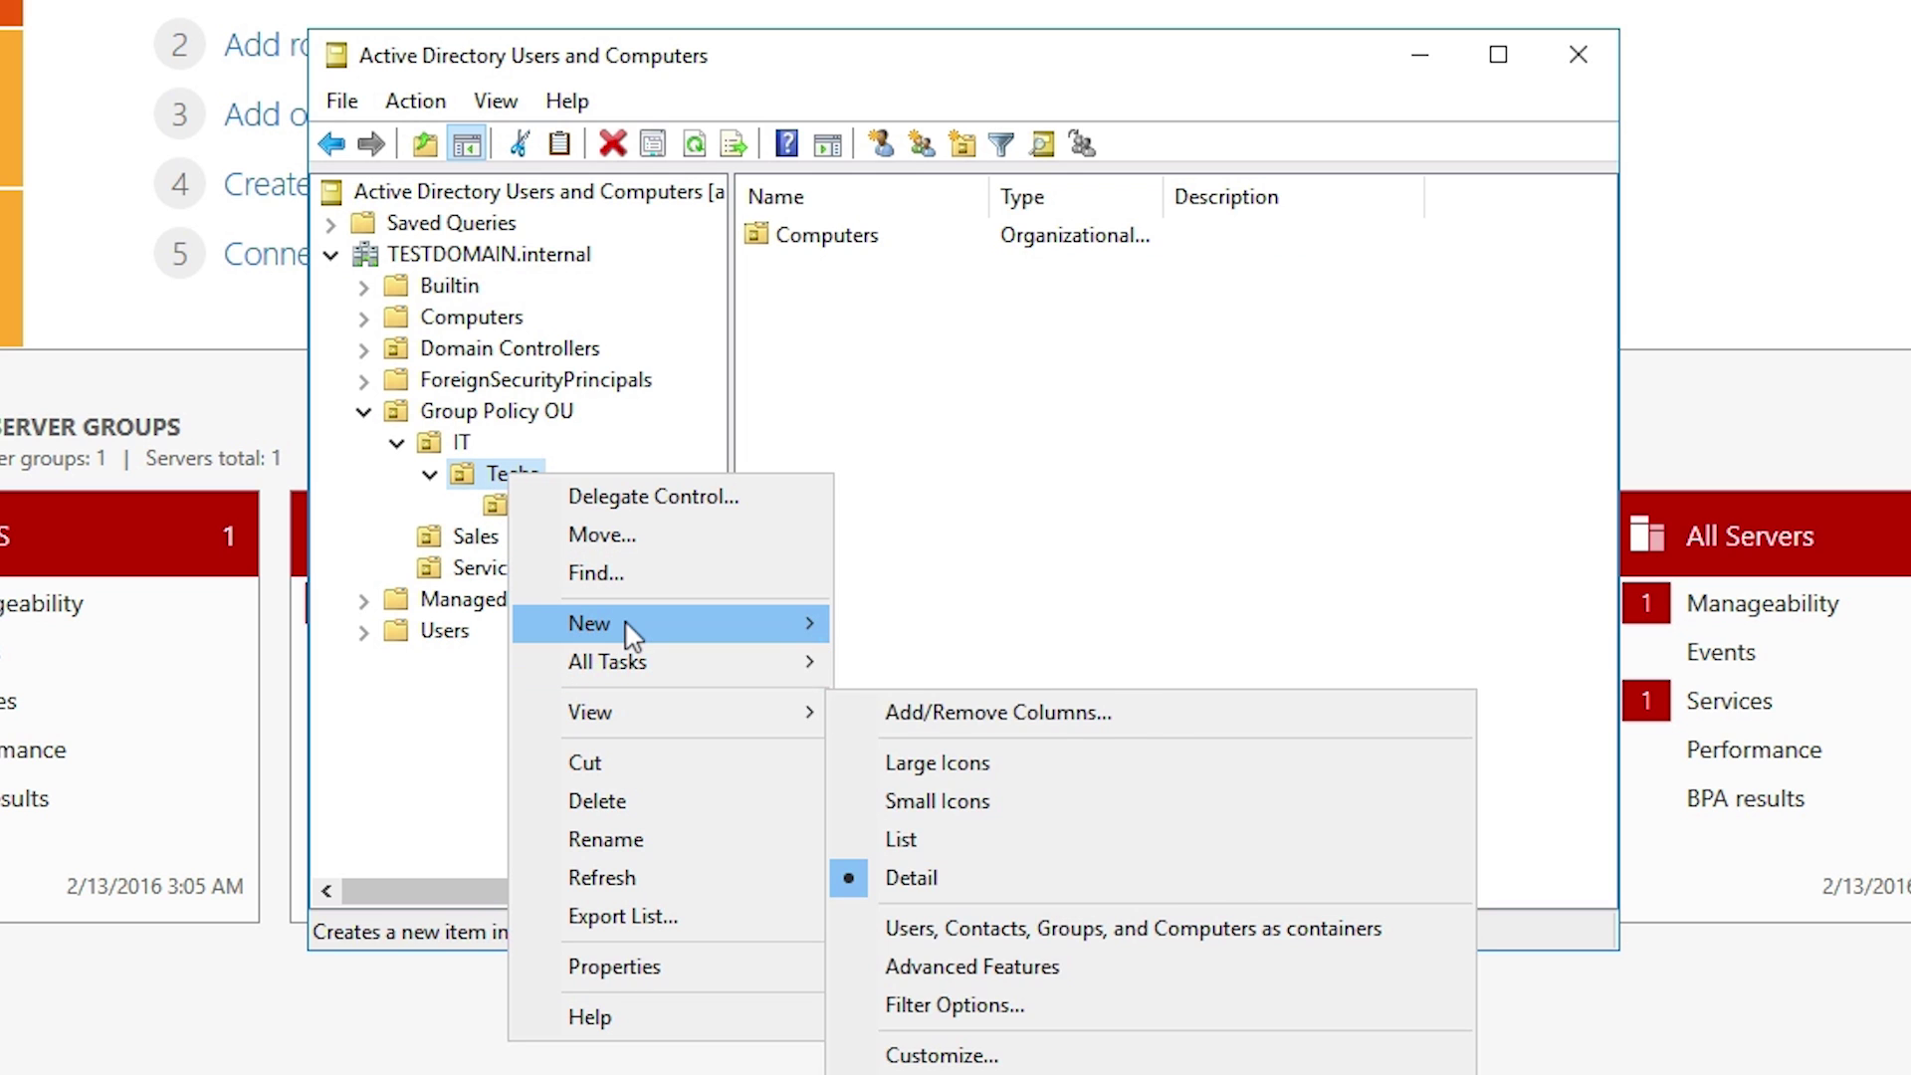
mouse_move(624, 619)
left_click(1003, 899)
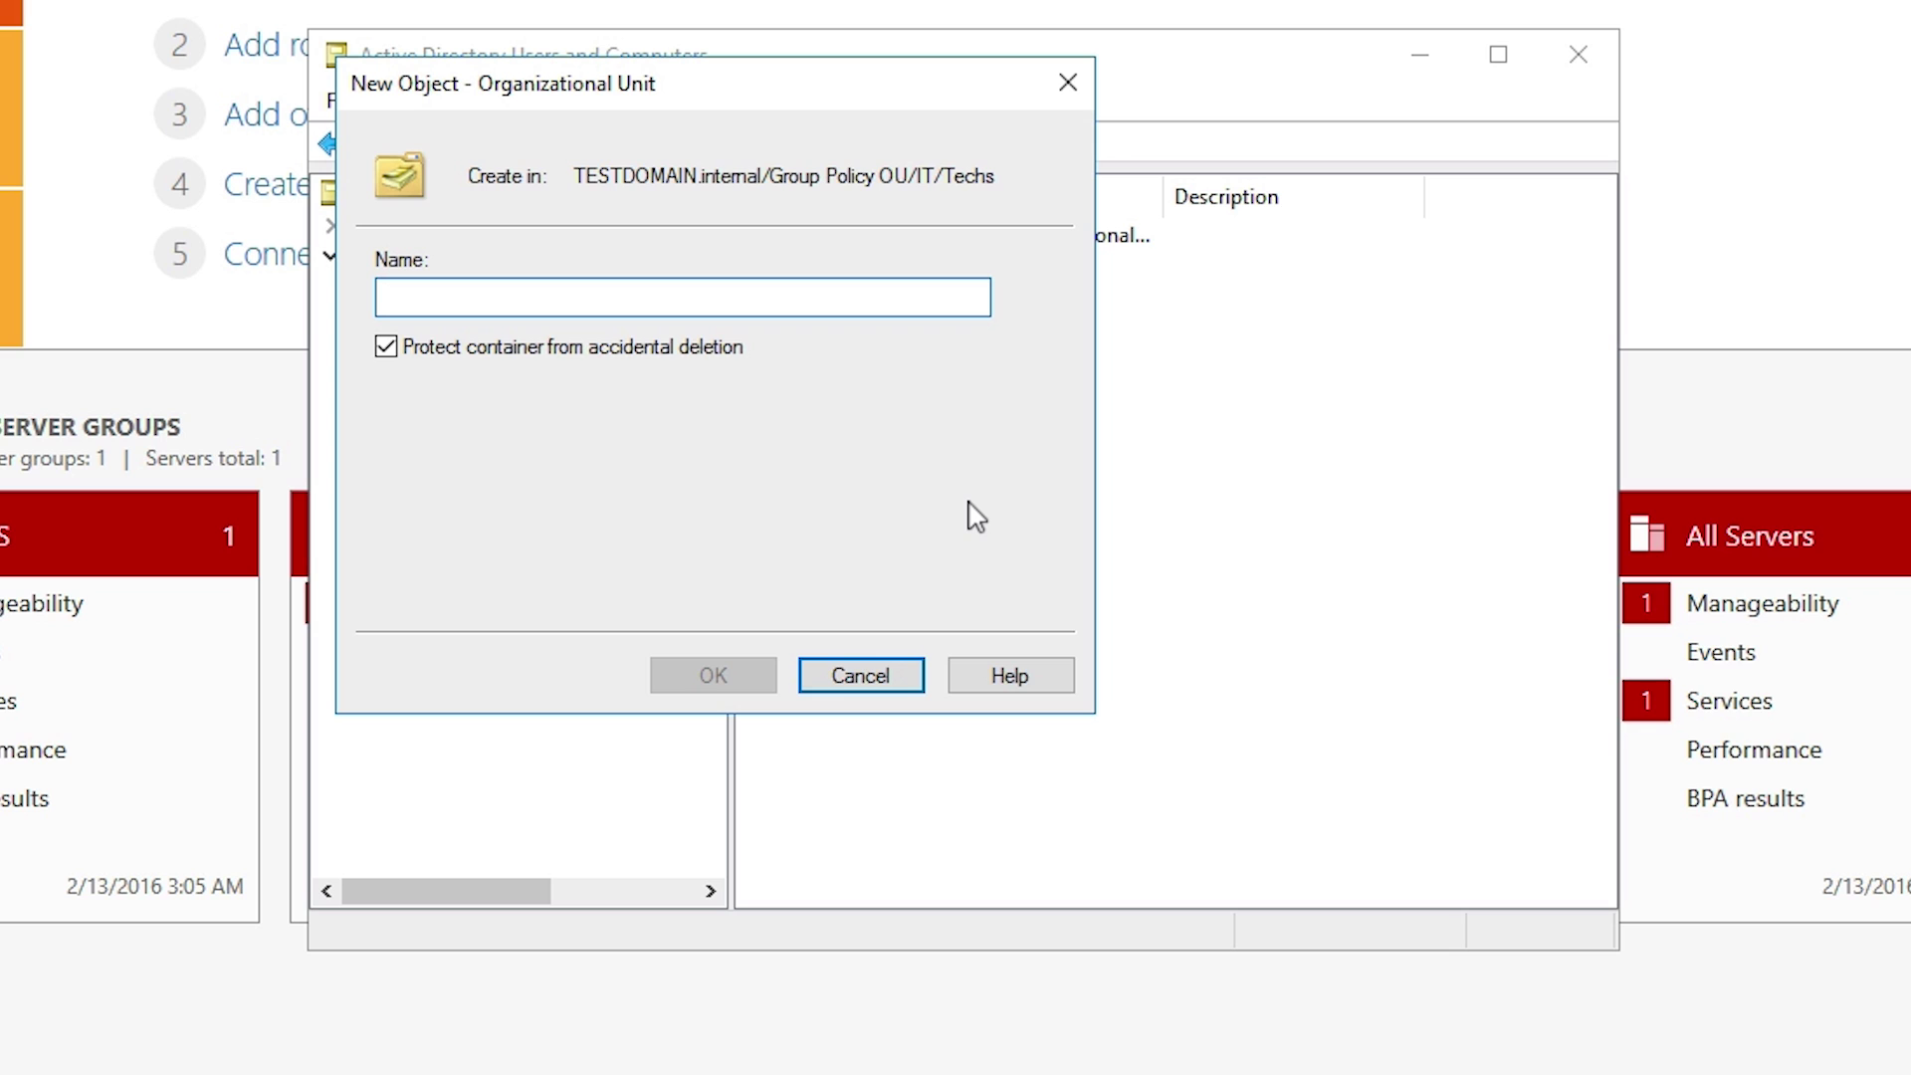
type("Users")
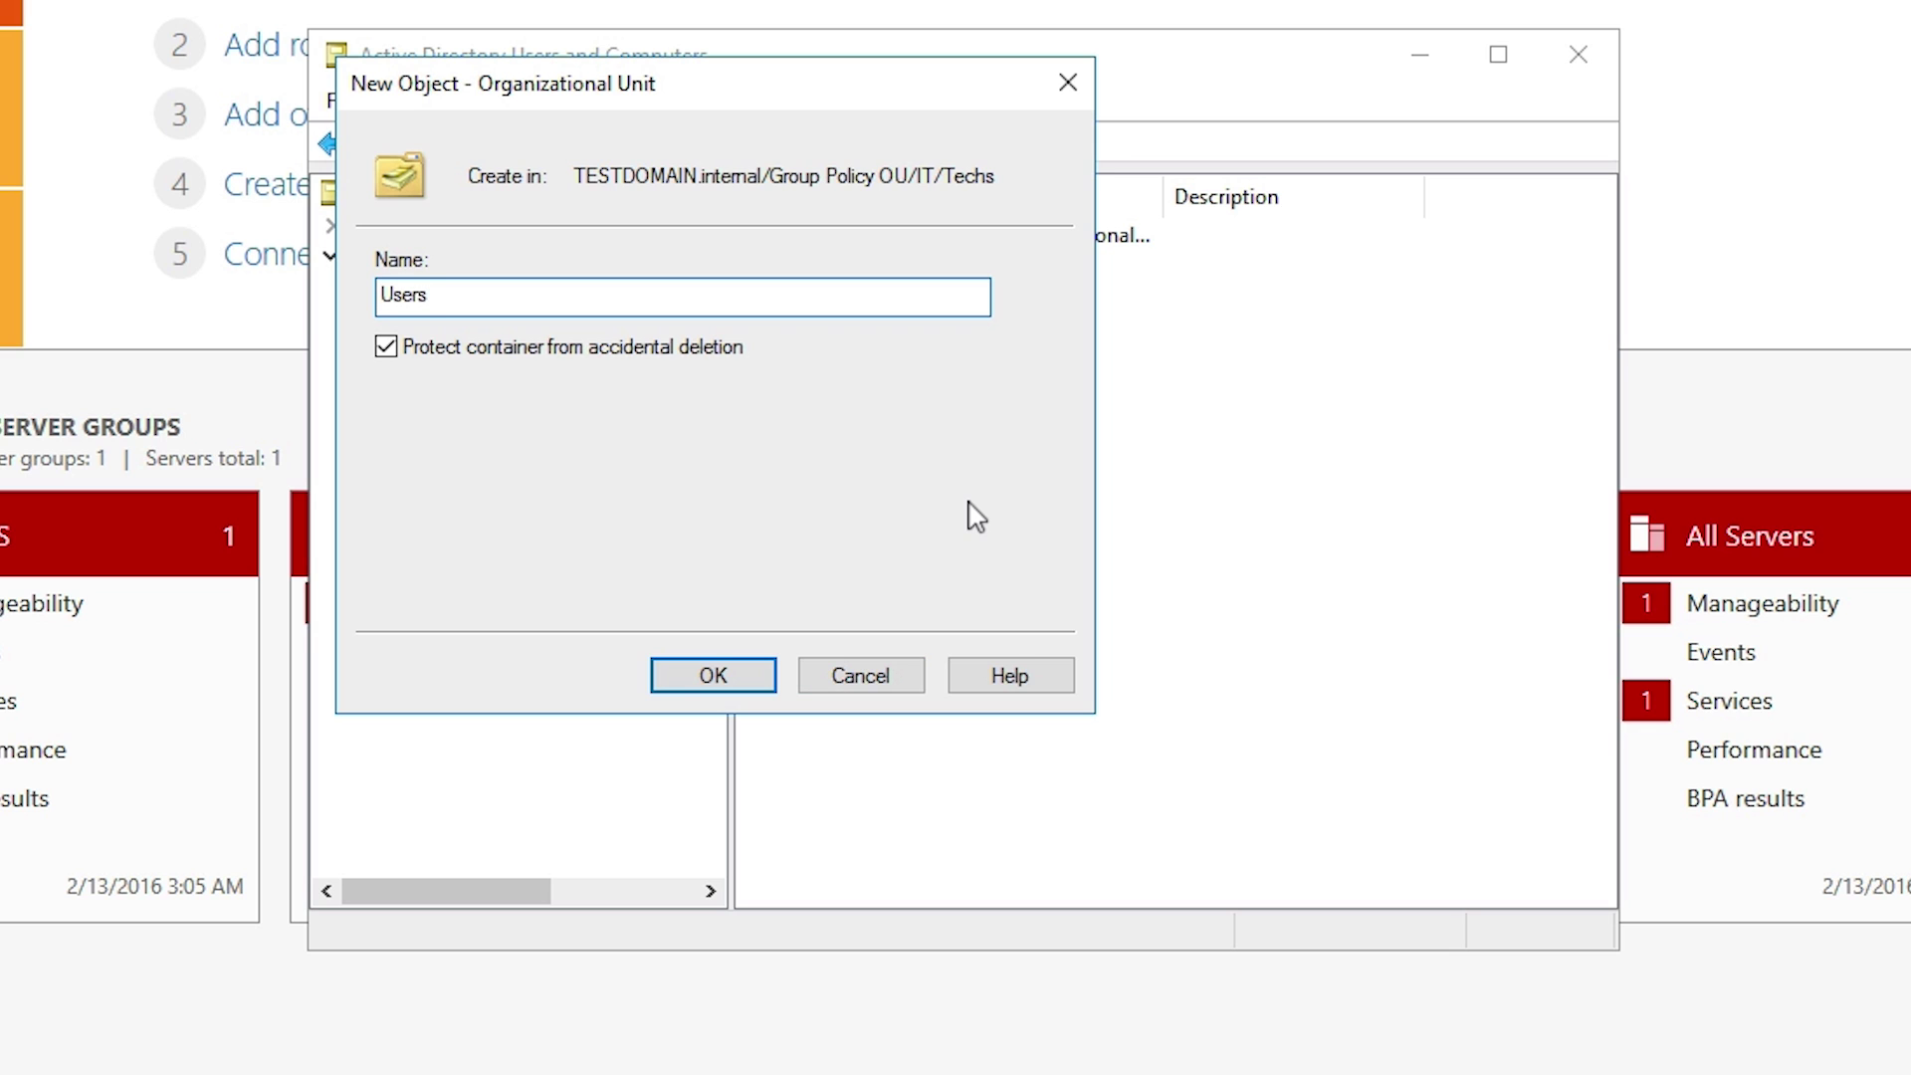
key("Return")
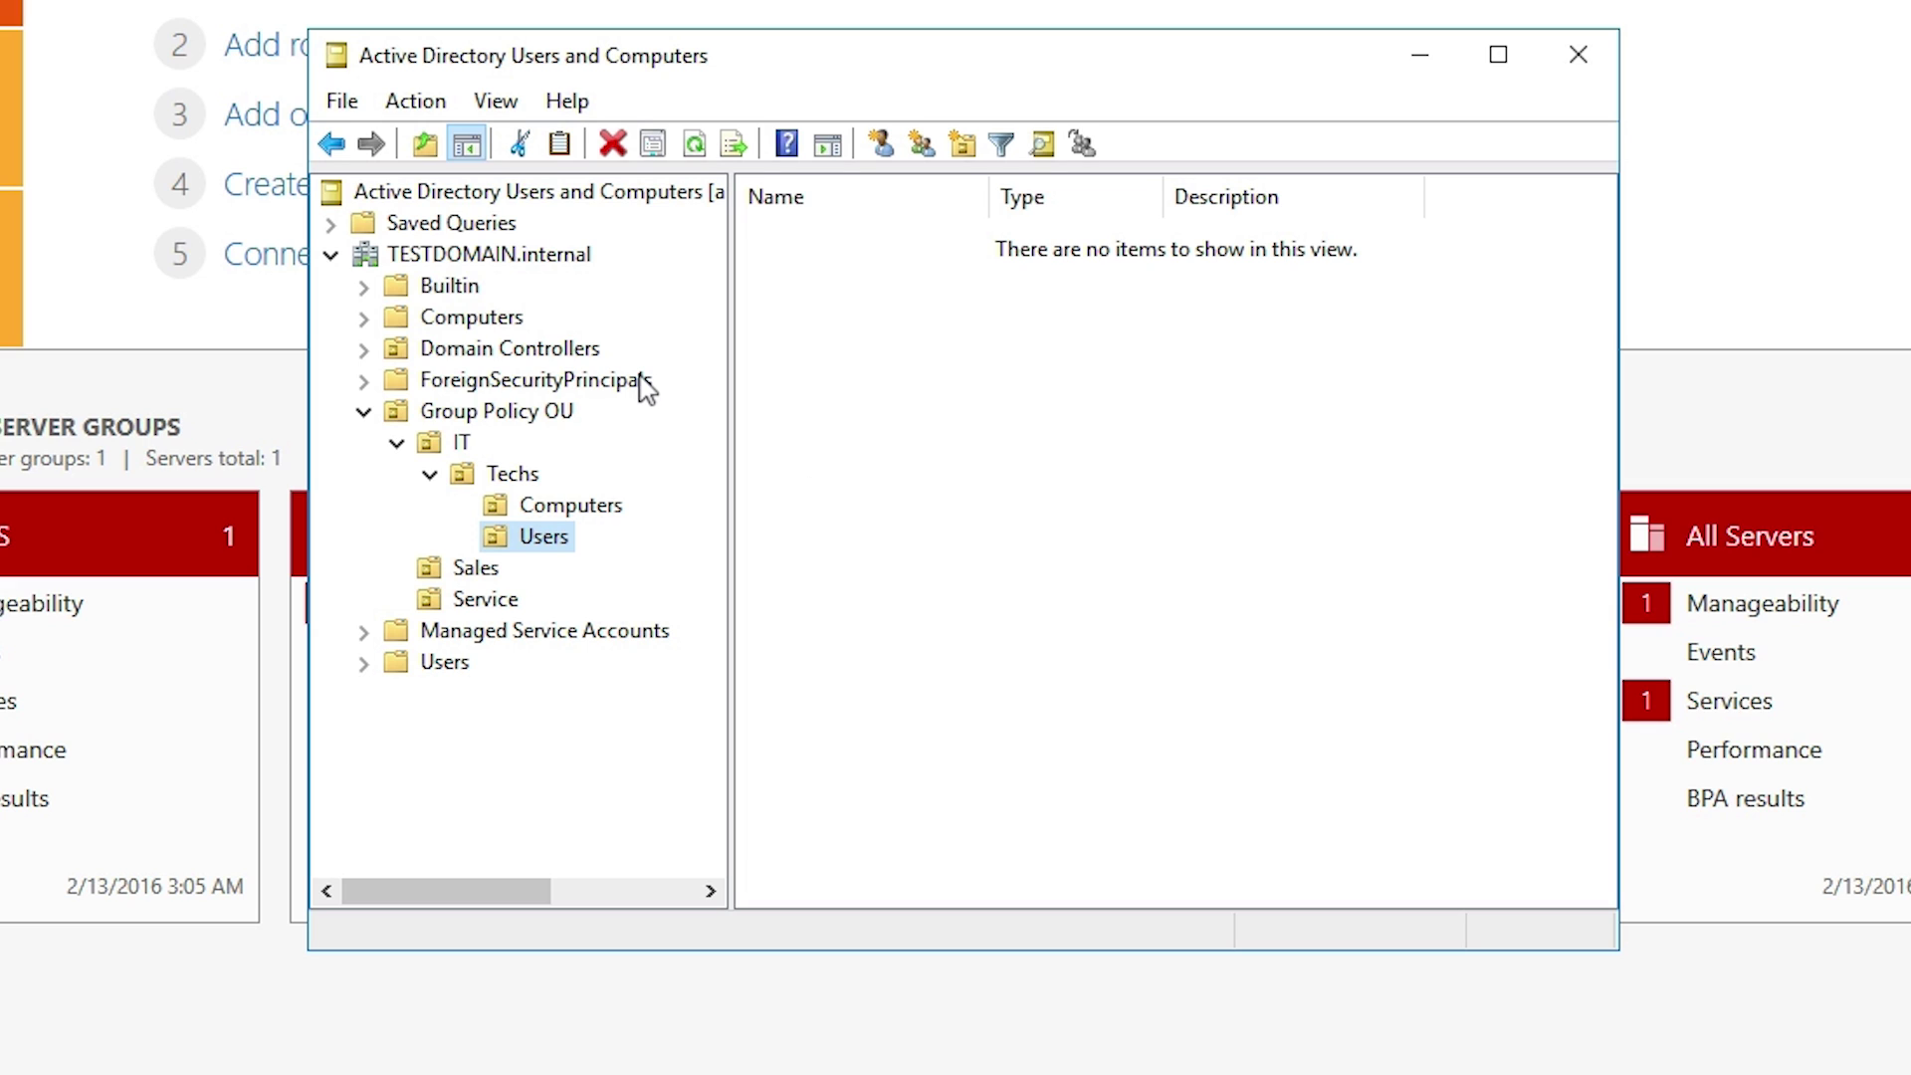
left_click(508, 478)
Create a Systems Administrators OU inside IT.
left_click(447, 440)
right_click(444, 440)
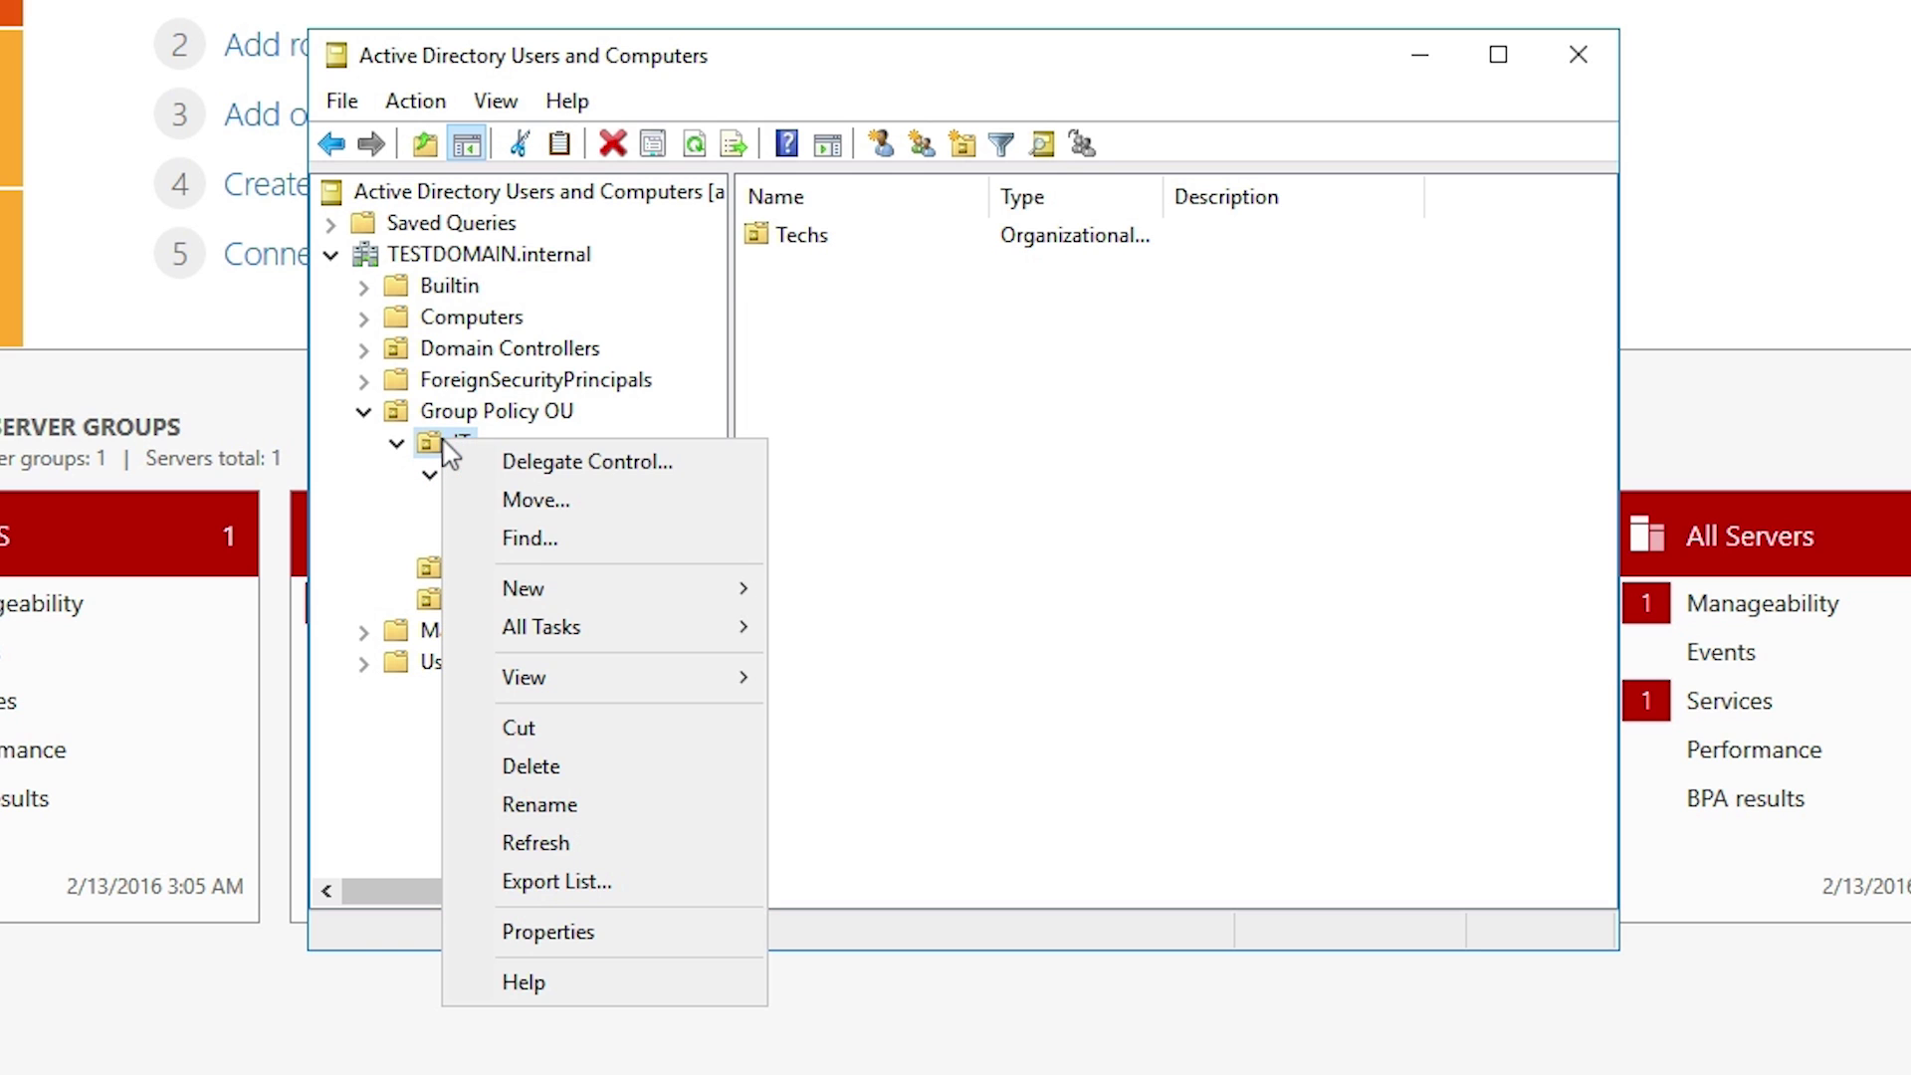
mouse_move(518, 597)
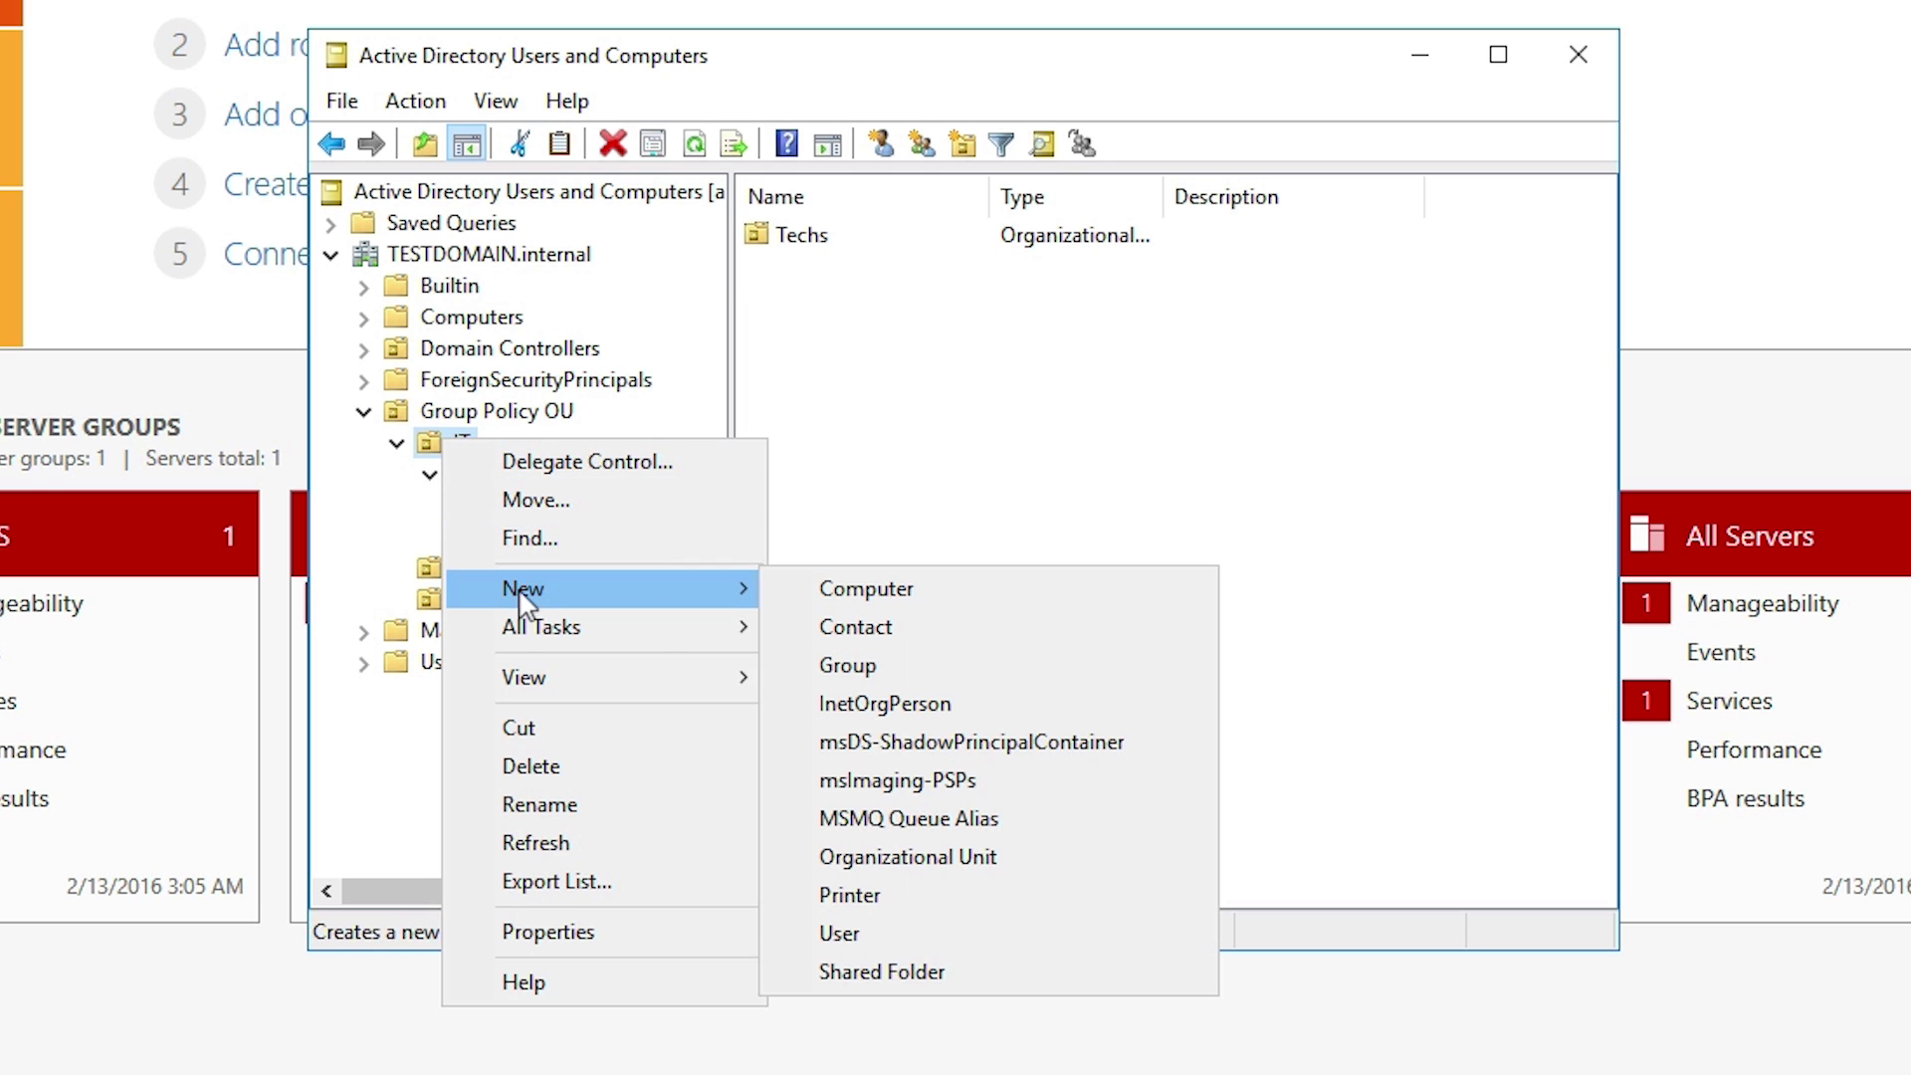
left_click(970, 858)
type("Systems")
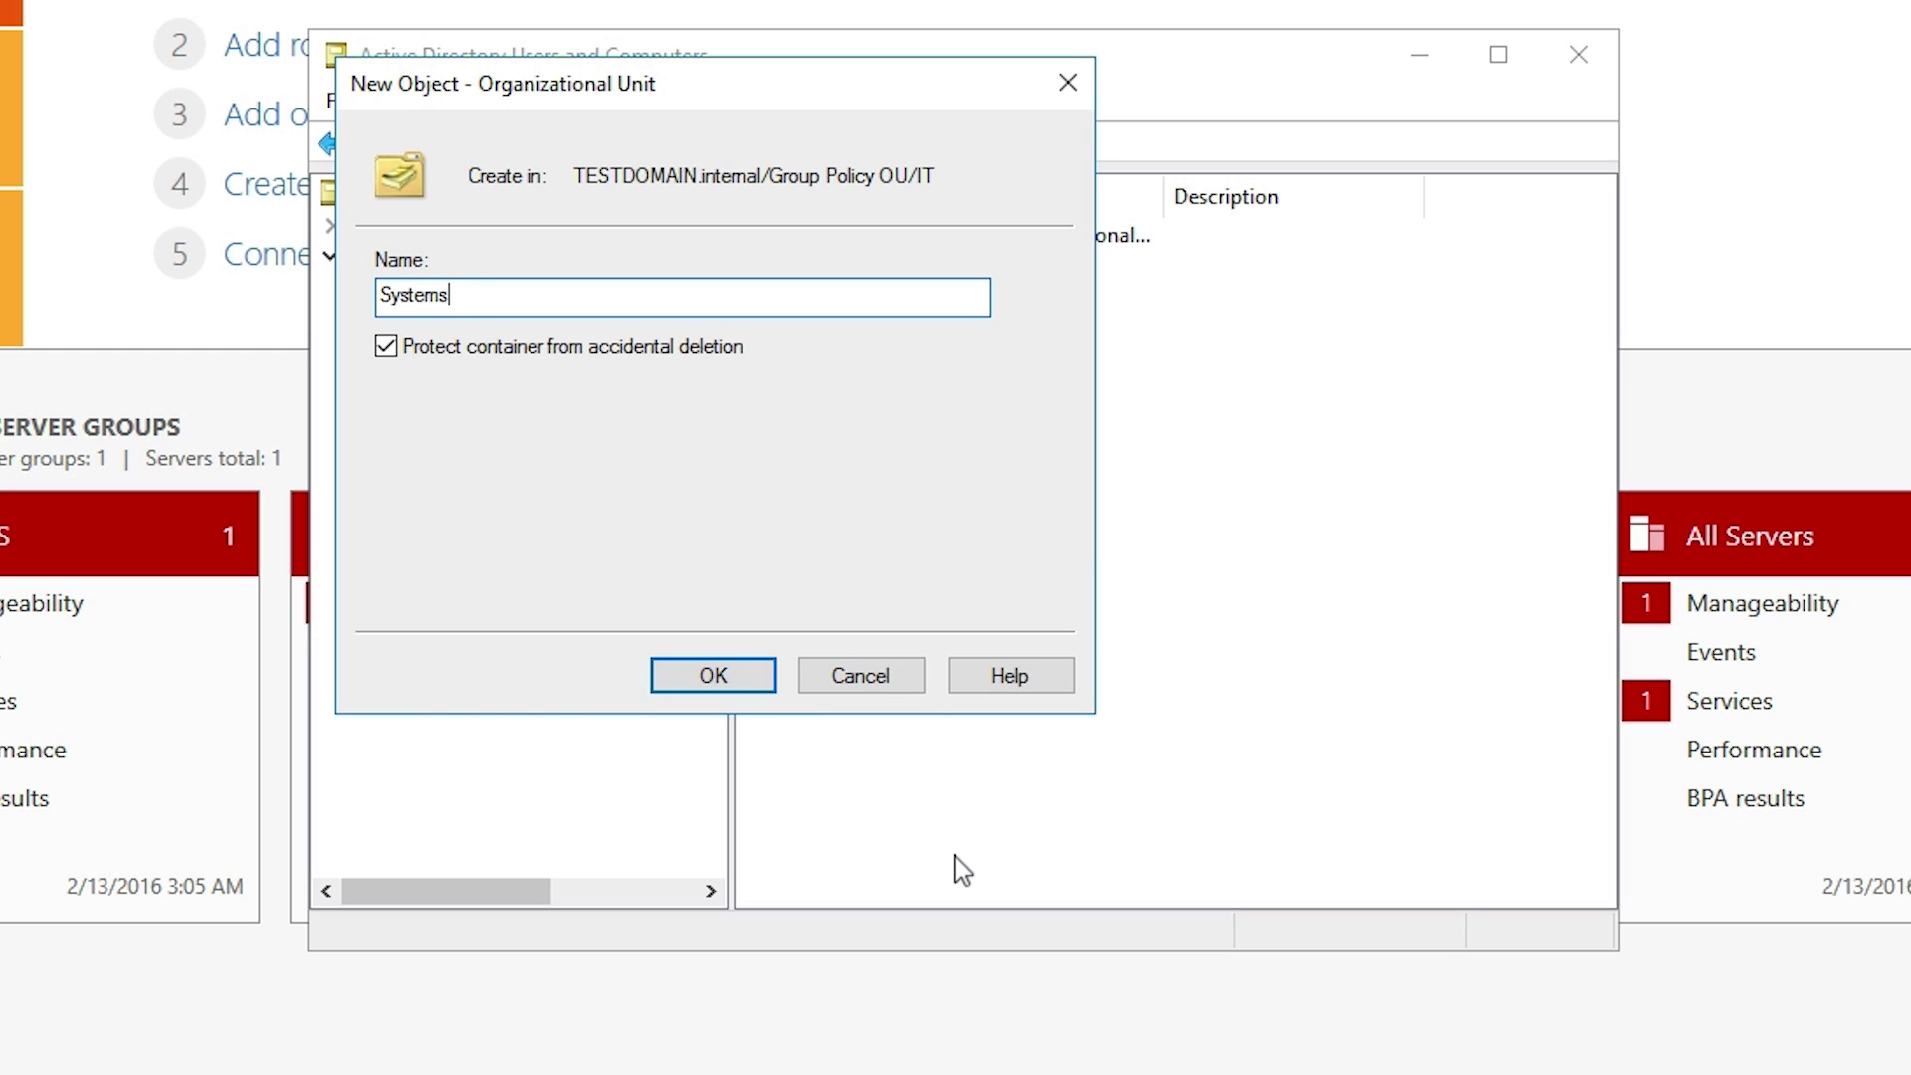
type(" Administrators")
key("Return")
Add Users and Computers OUs inside Systems Administrators, then collapse its branch.
right_click(573, 567)
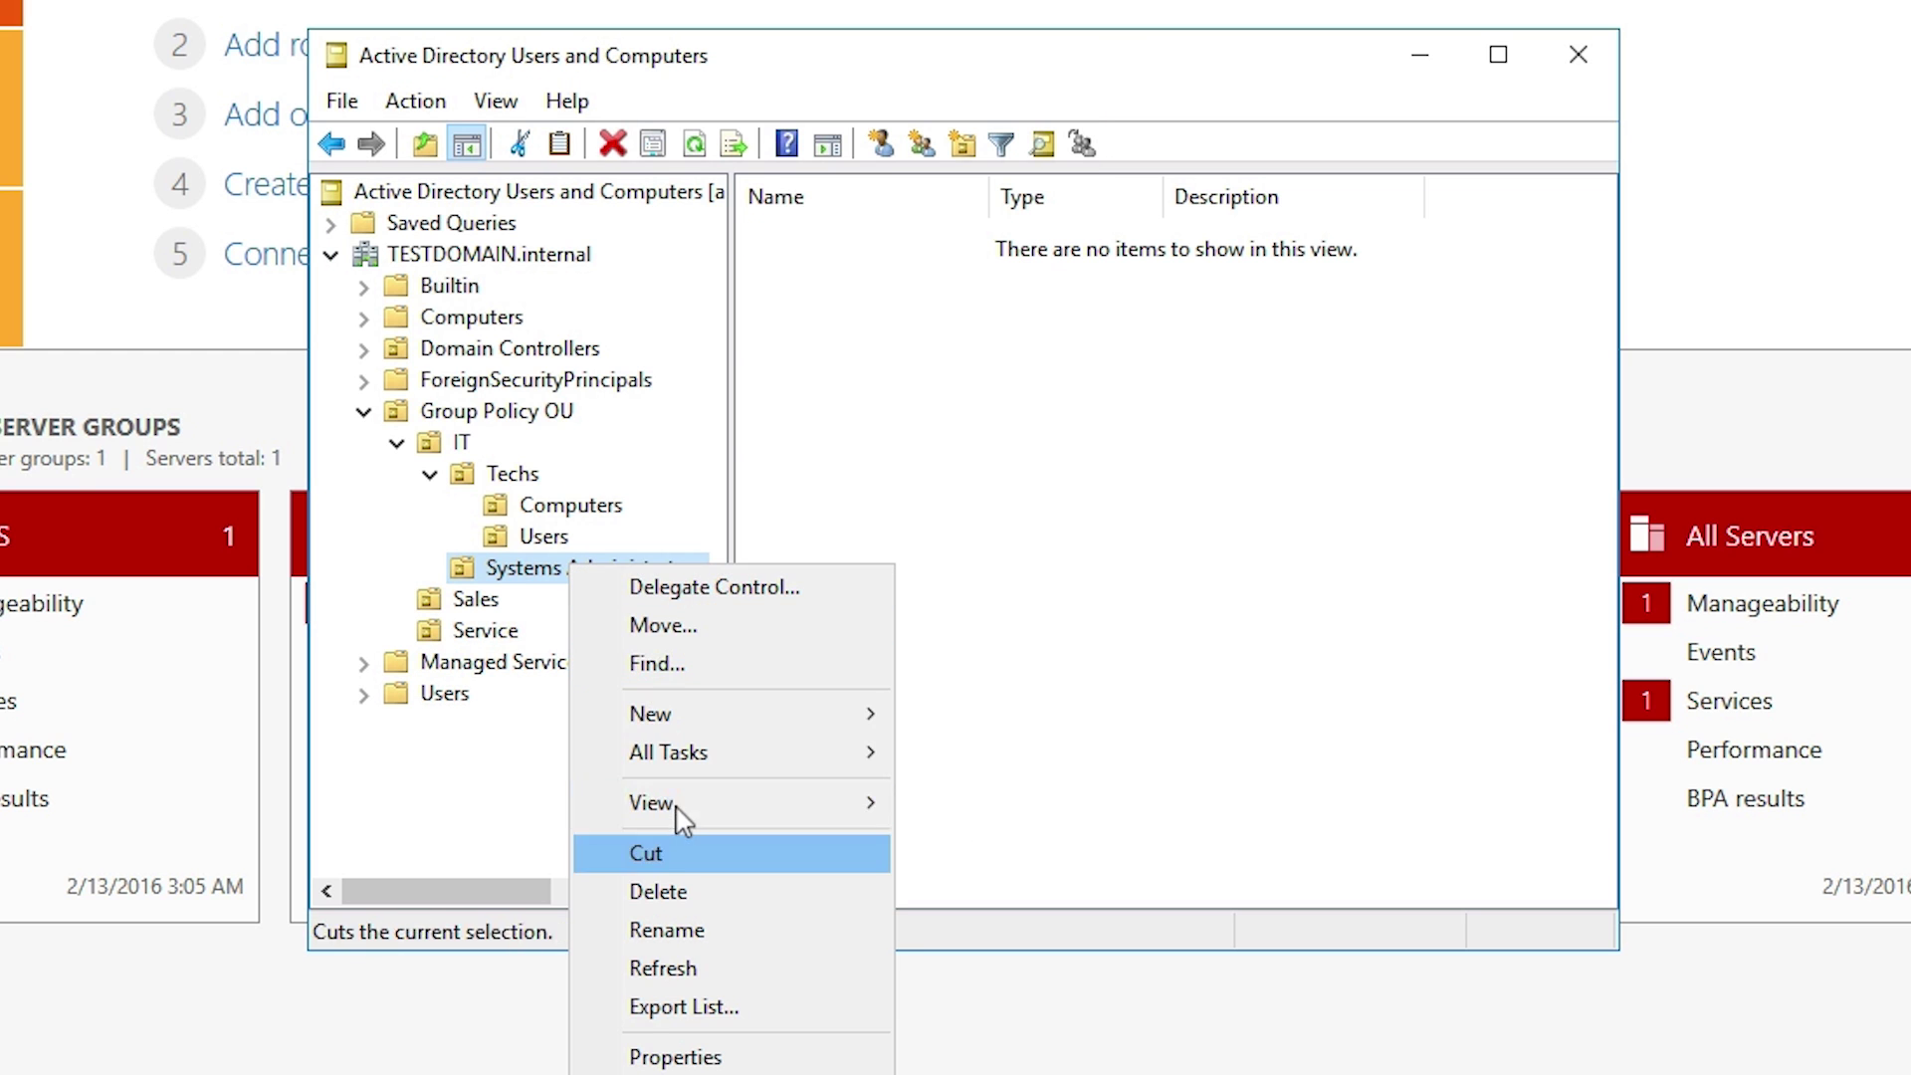
mouse_move(683, 713)
left_click(1073, 980)
type("Users")
key("Return")
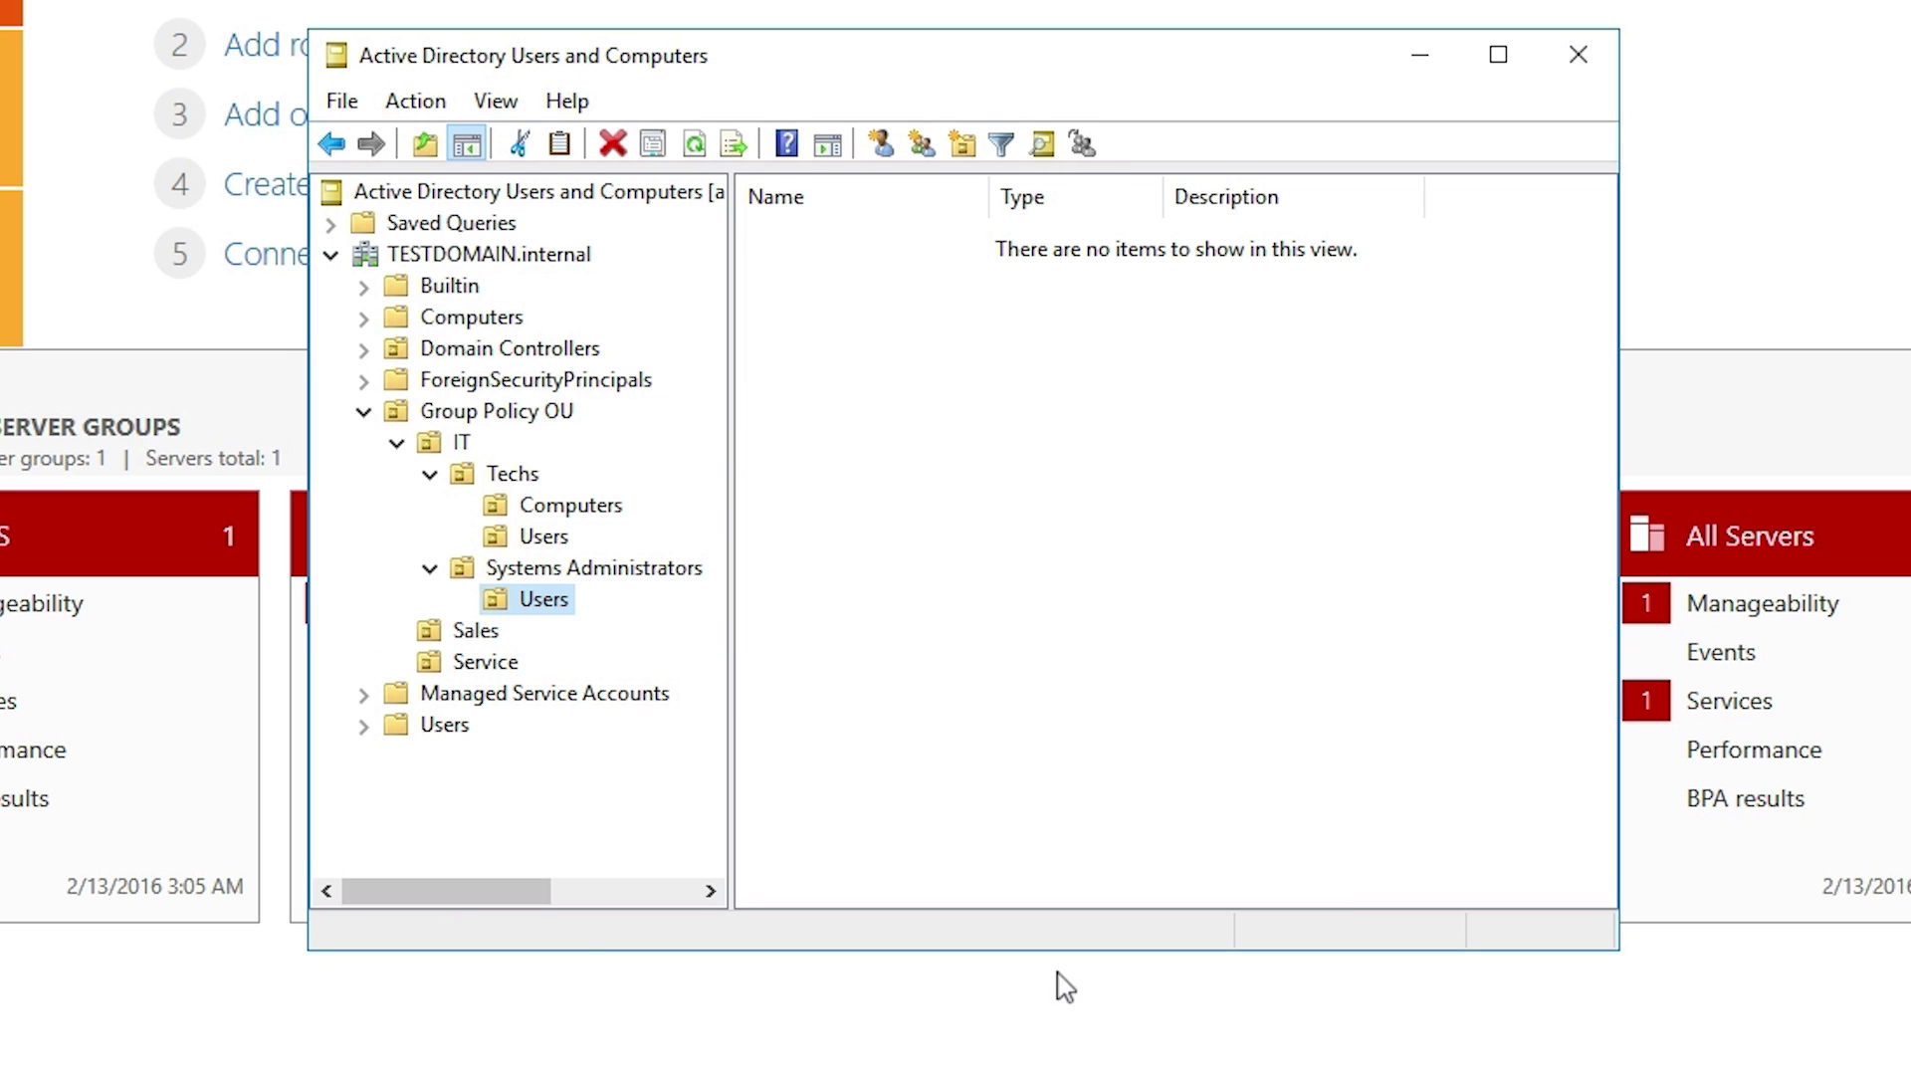
left_click(521, 570)
right_click(522, 571)
mouse_move(680, 713)
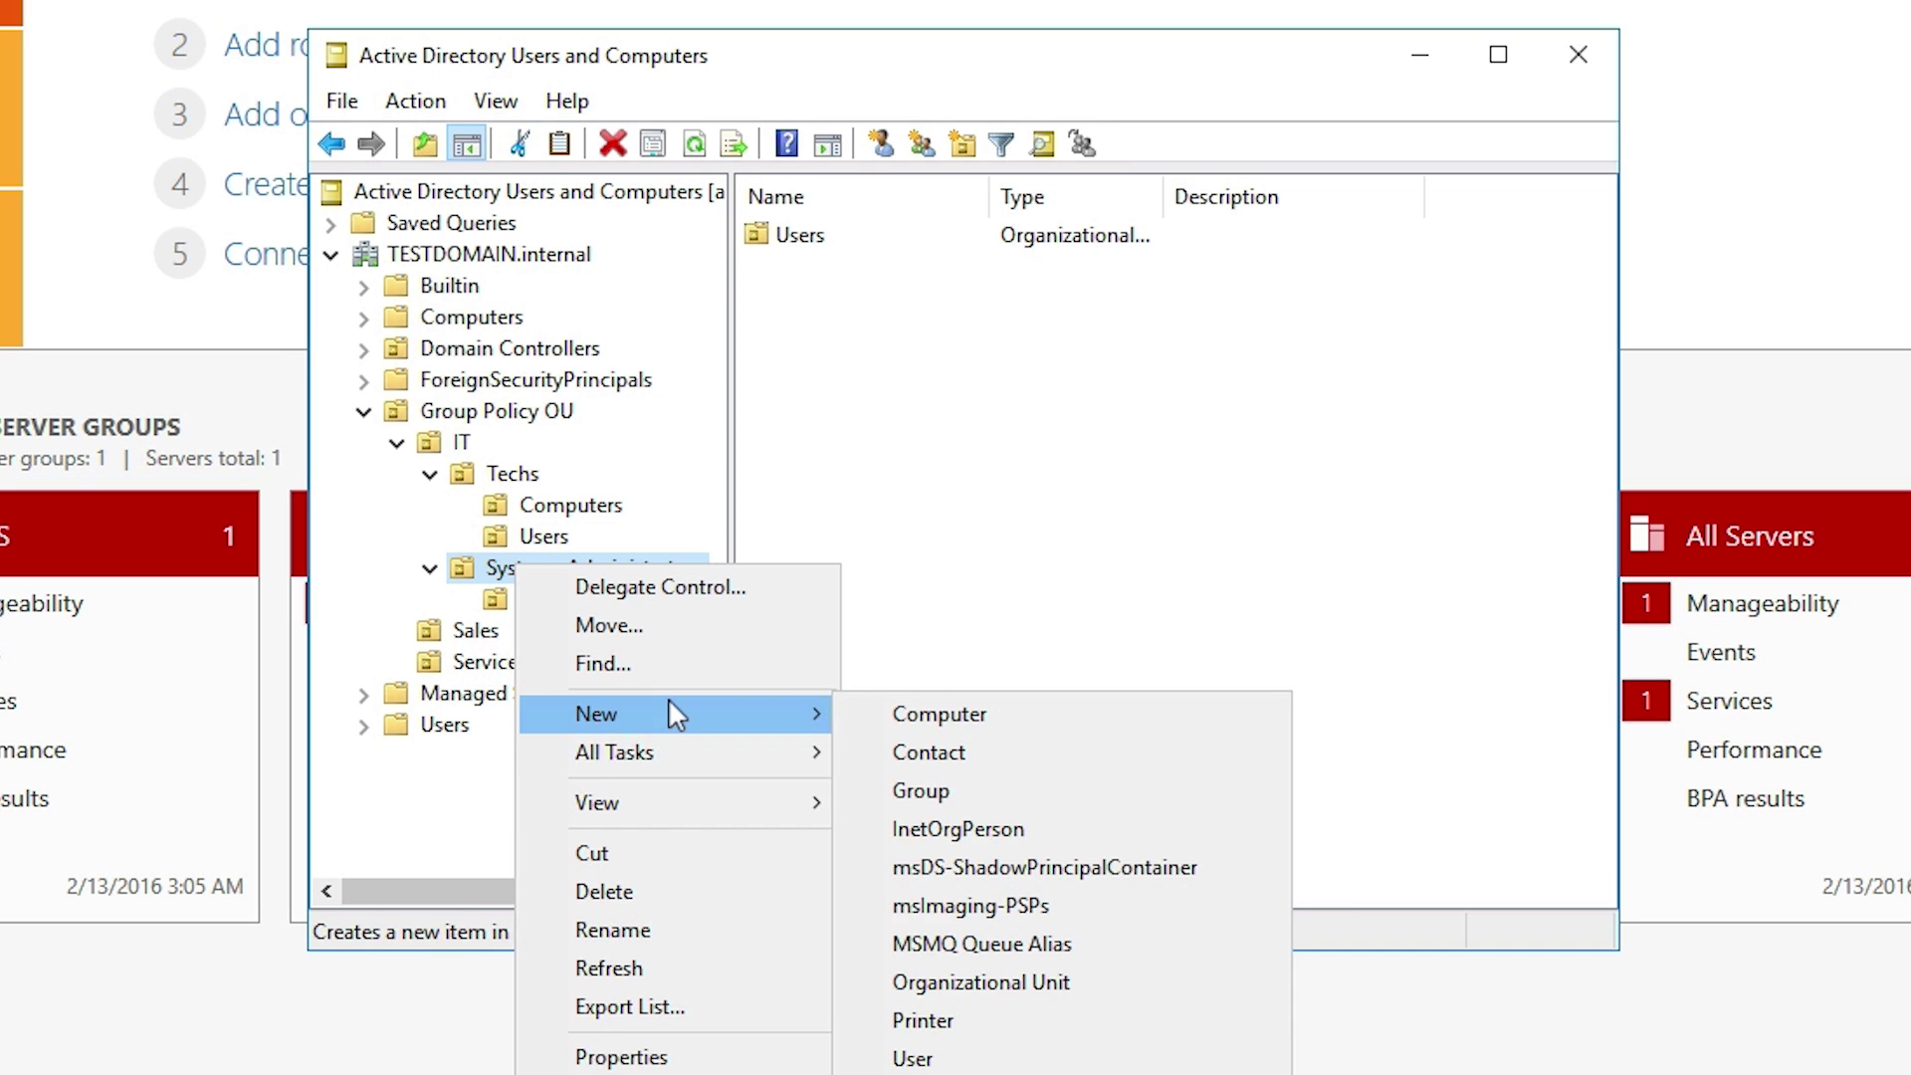
left_click(955, 986)
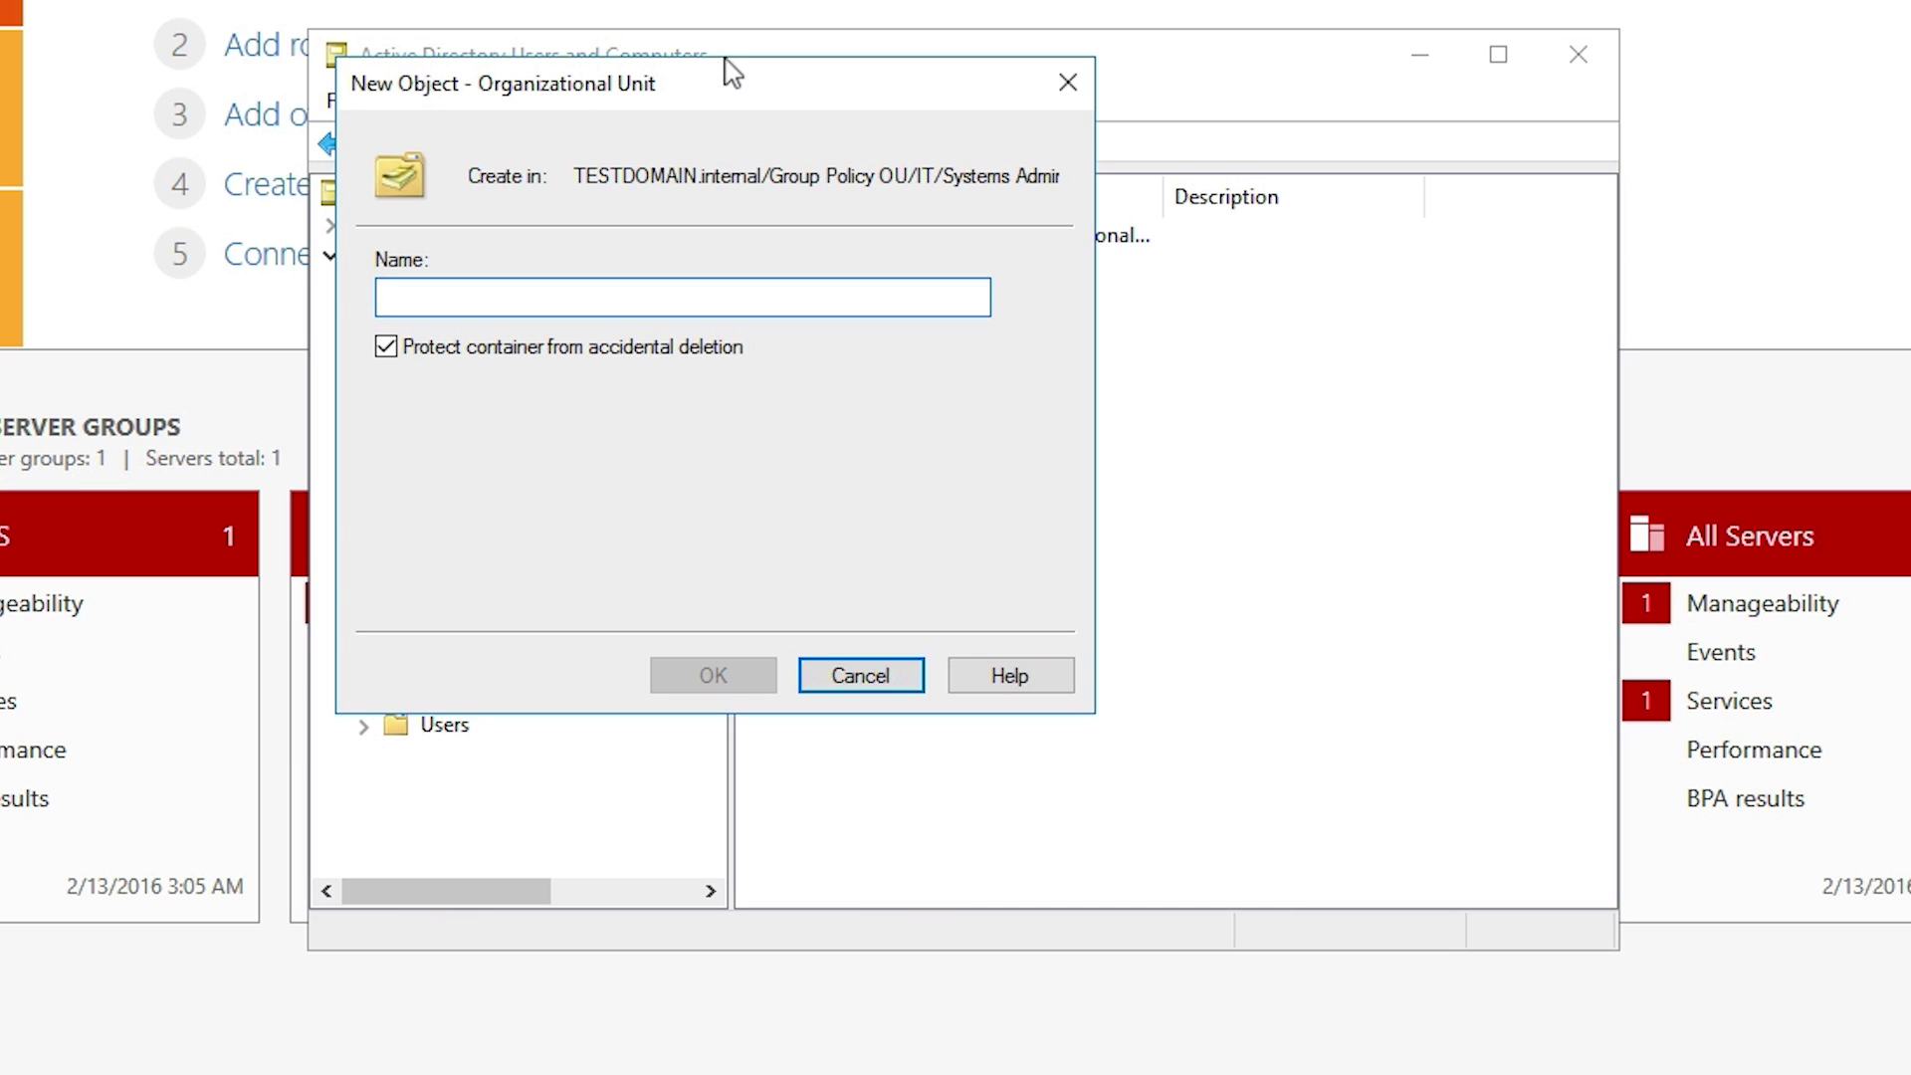
left_click_drag(720, 94, 1038, 196)
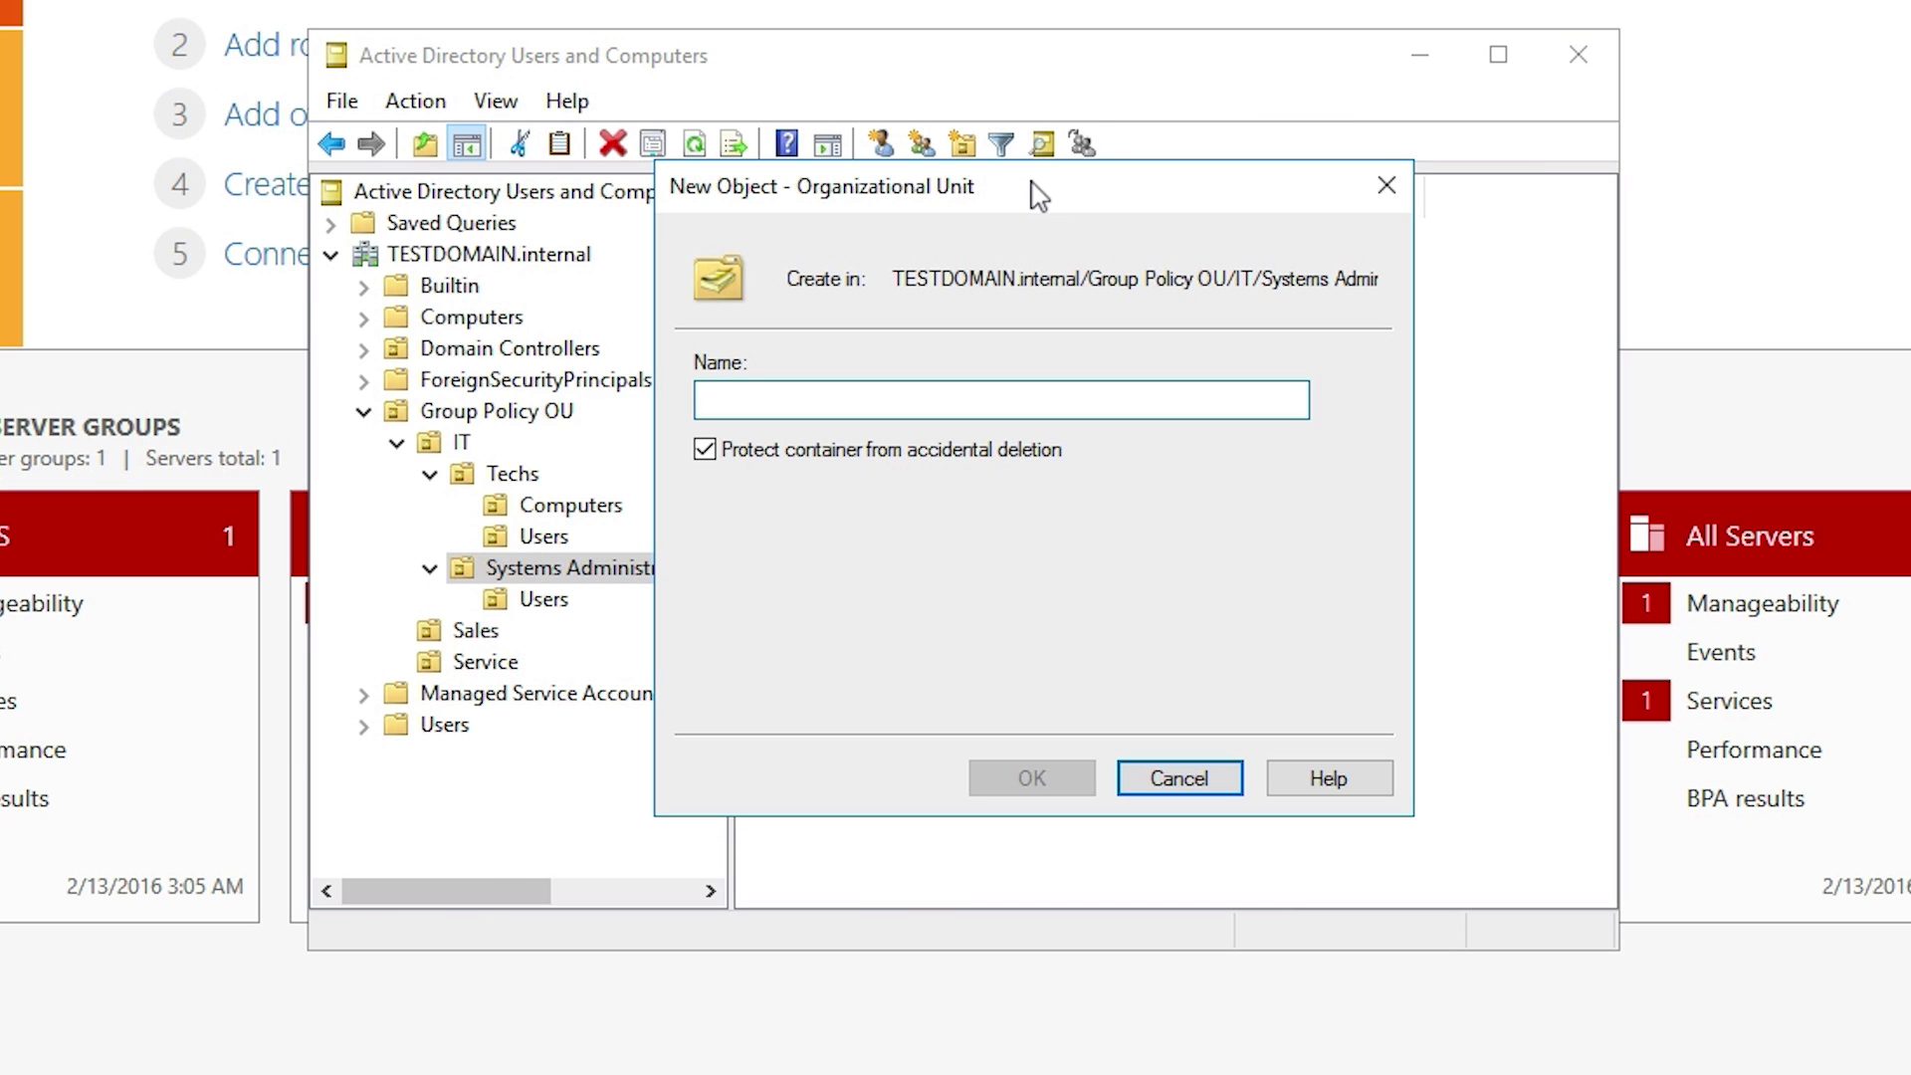
type("Computers")
key("Return")
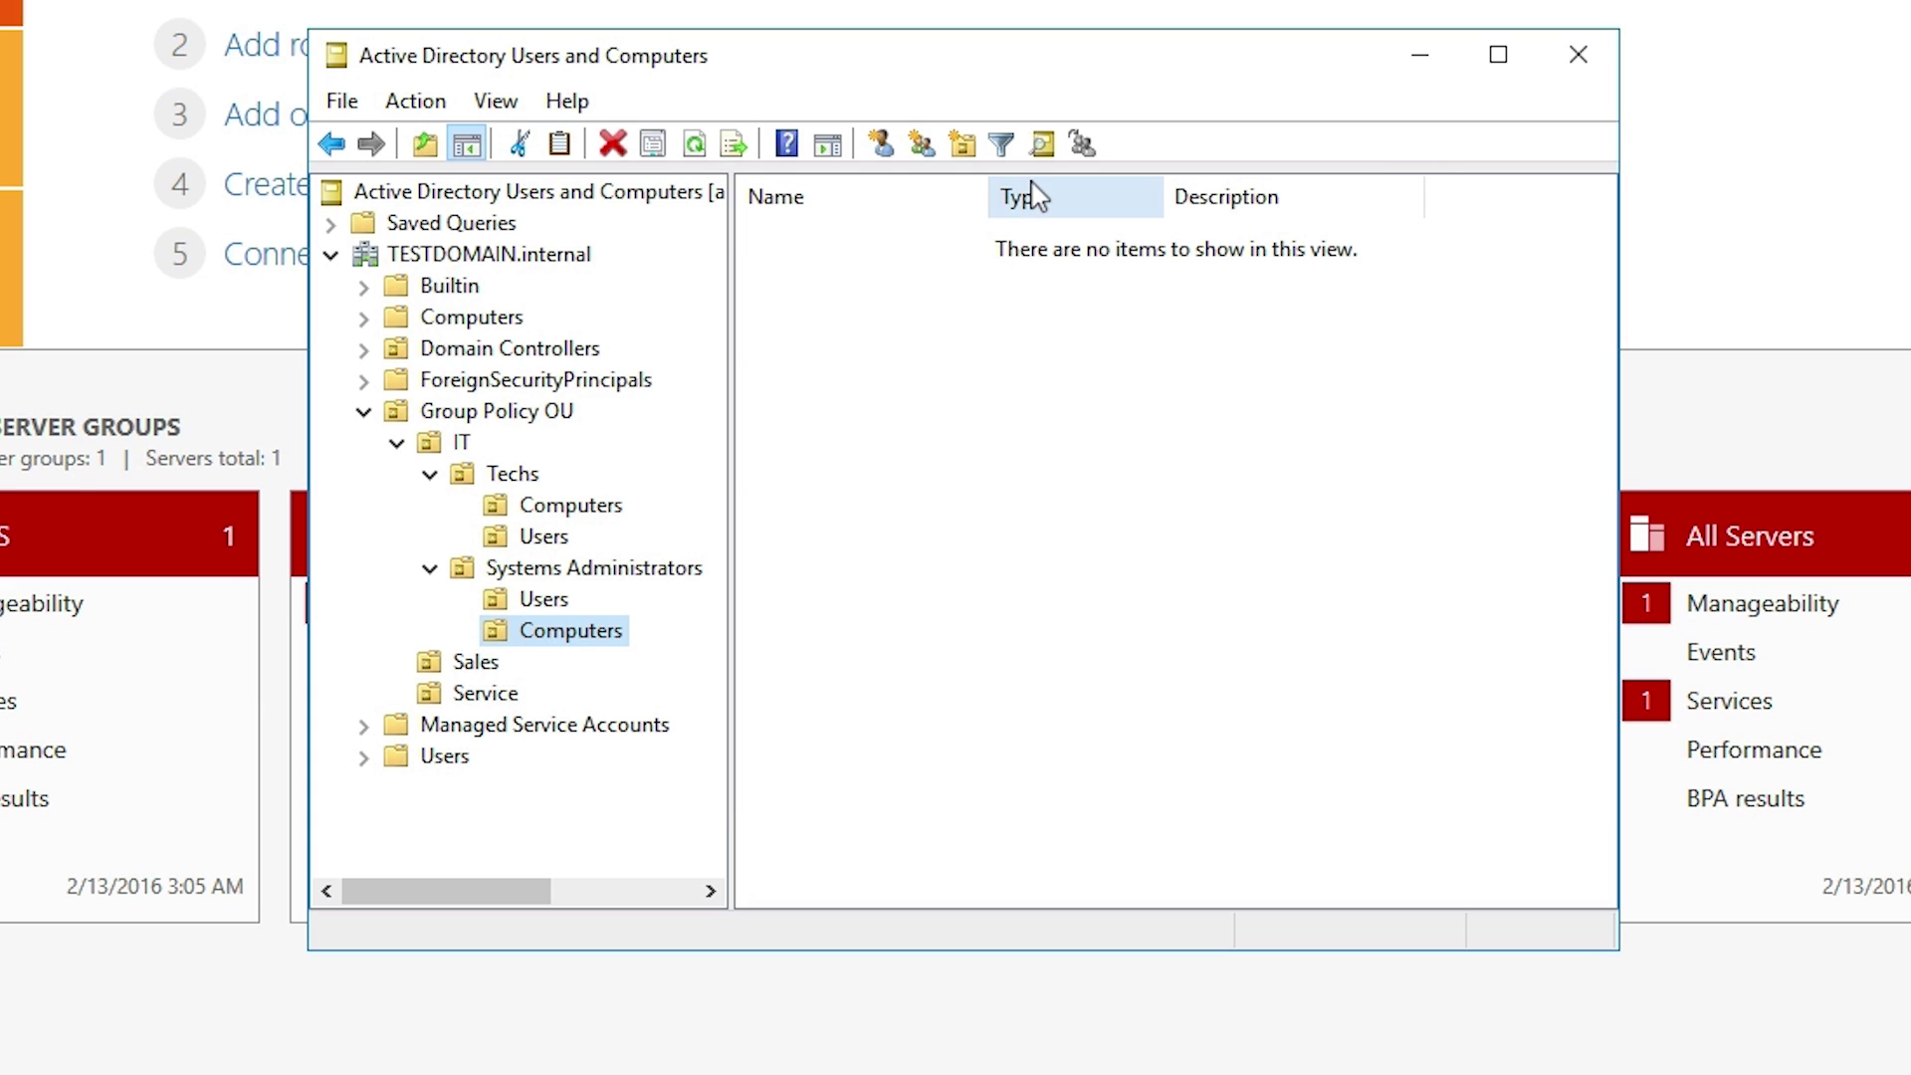
left_click(430, 569)
Collapse the Techs and IT branches and create a Users OU under Sales.
left_click(430, 475)
left_click(396, 443)
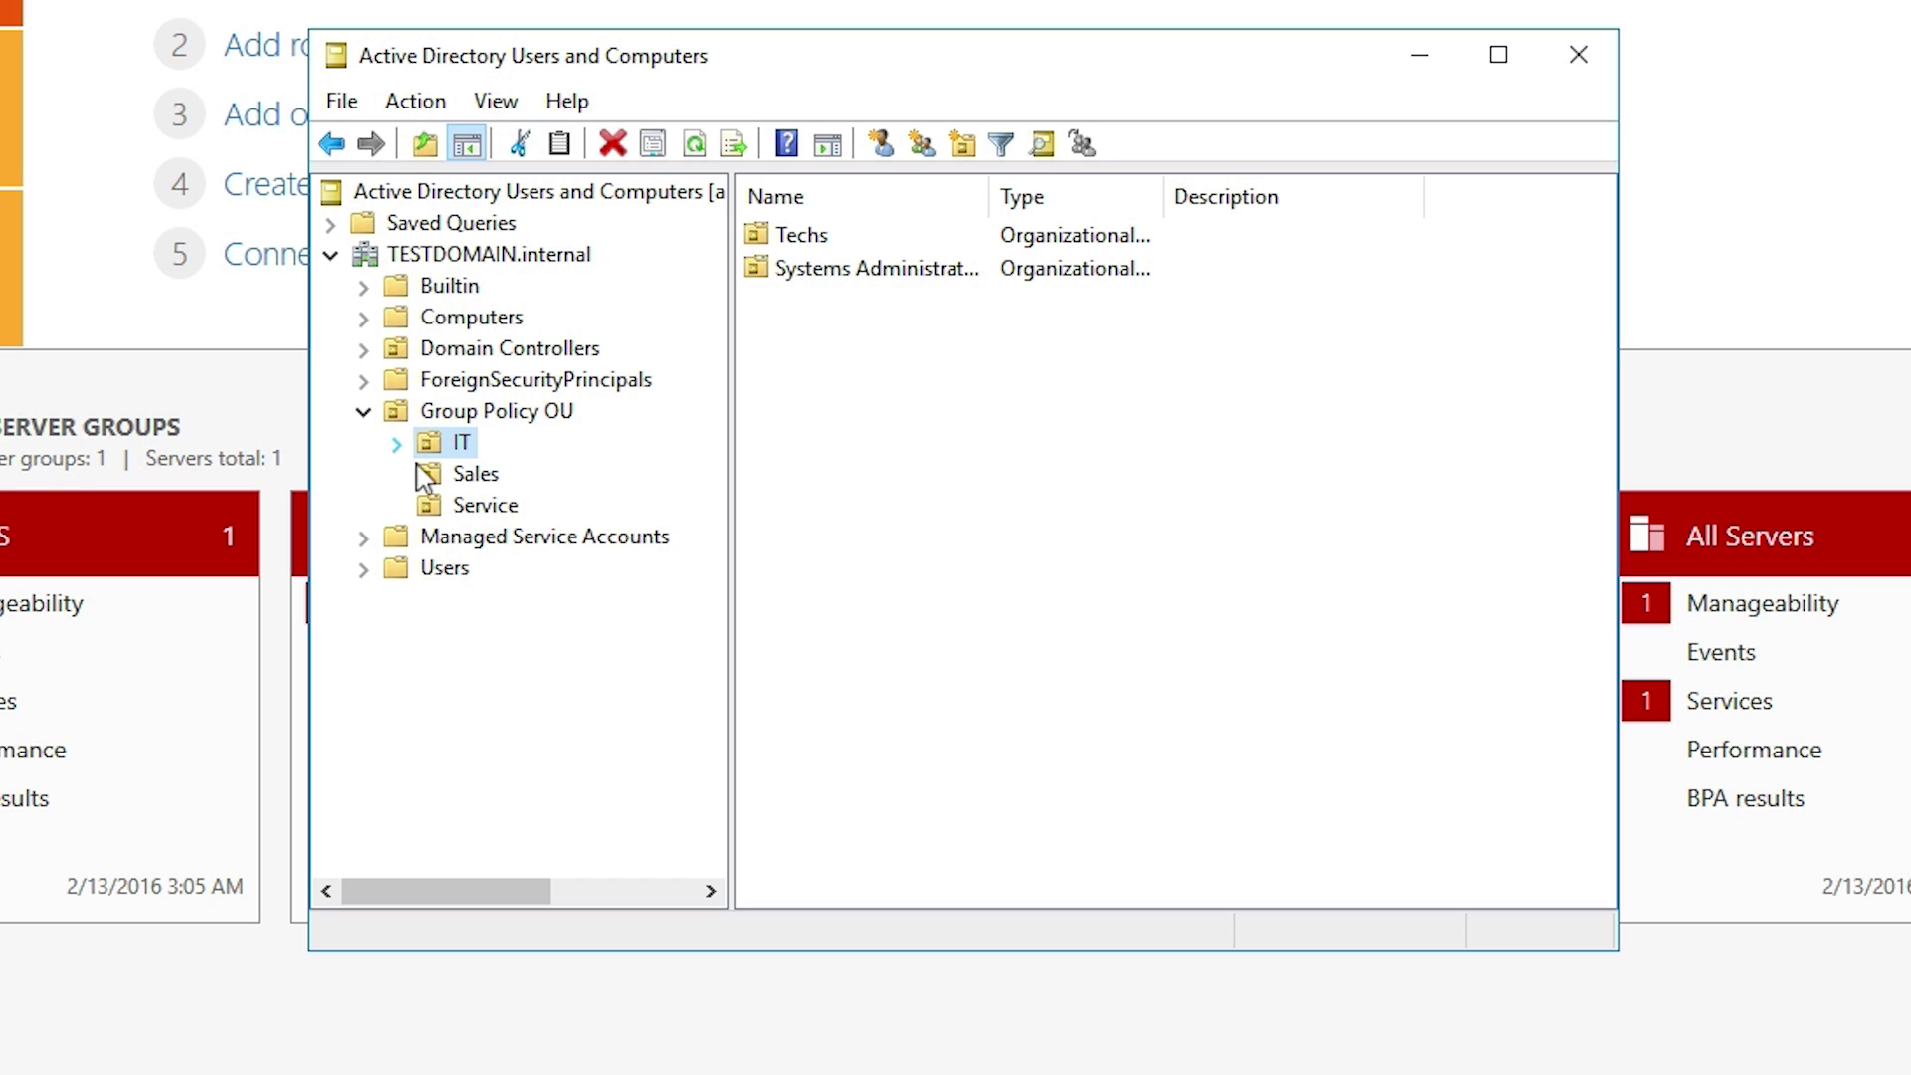
left_click(480, 476)
right_click(479, 476)
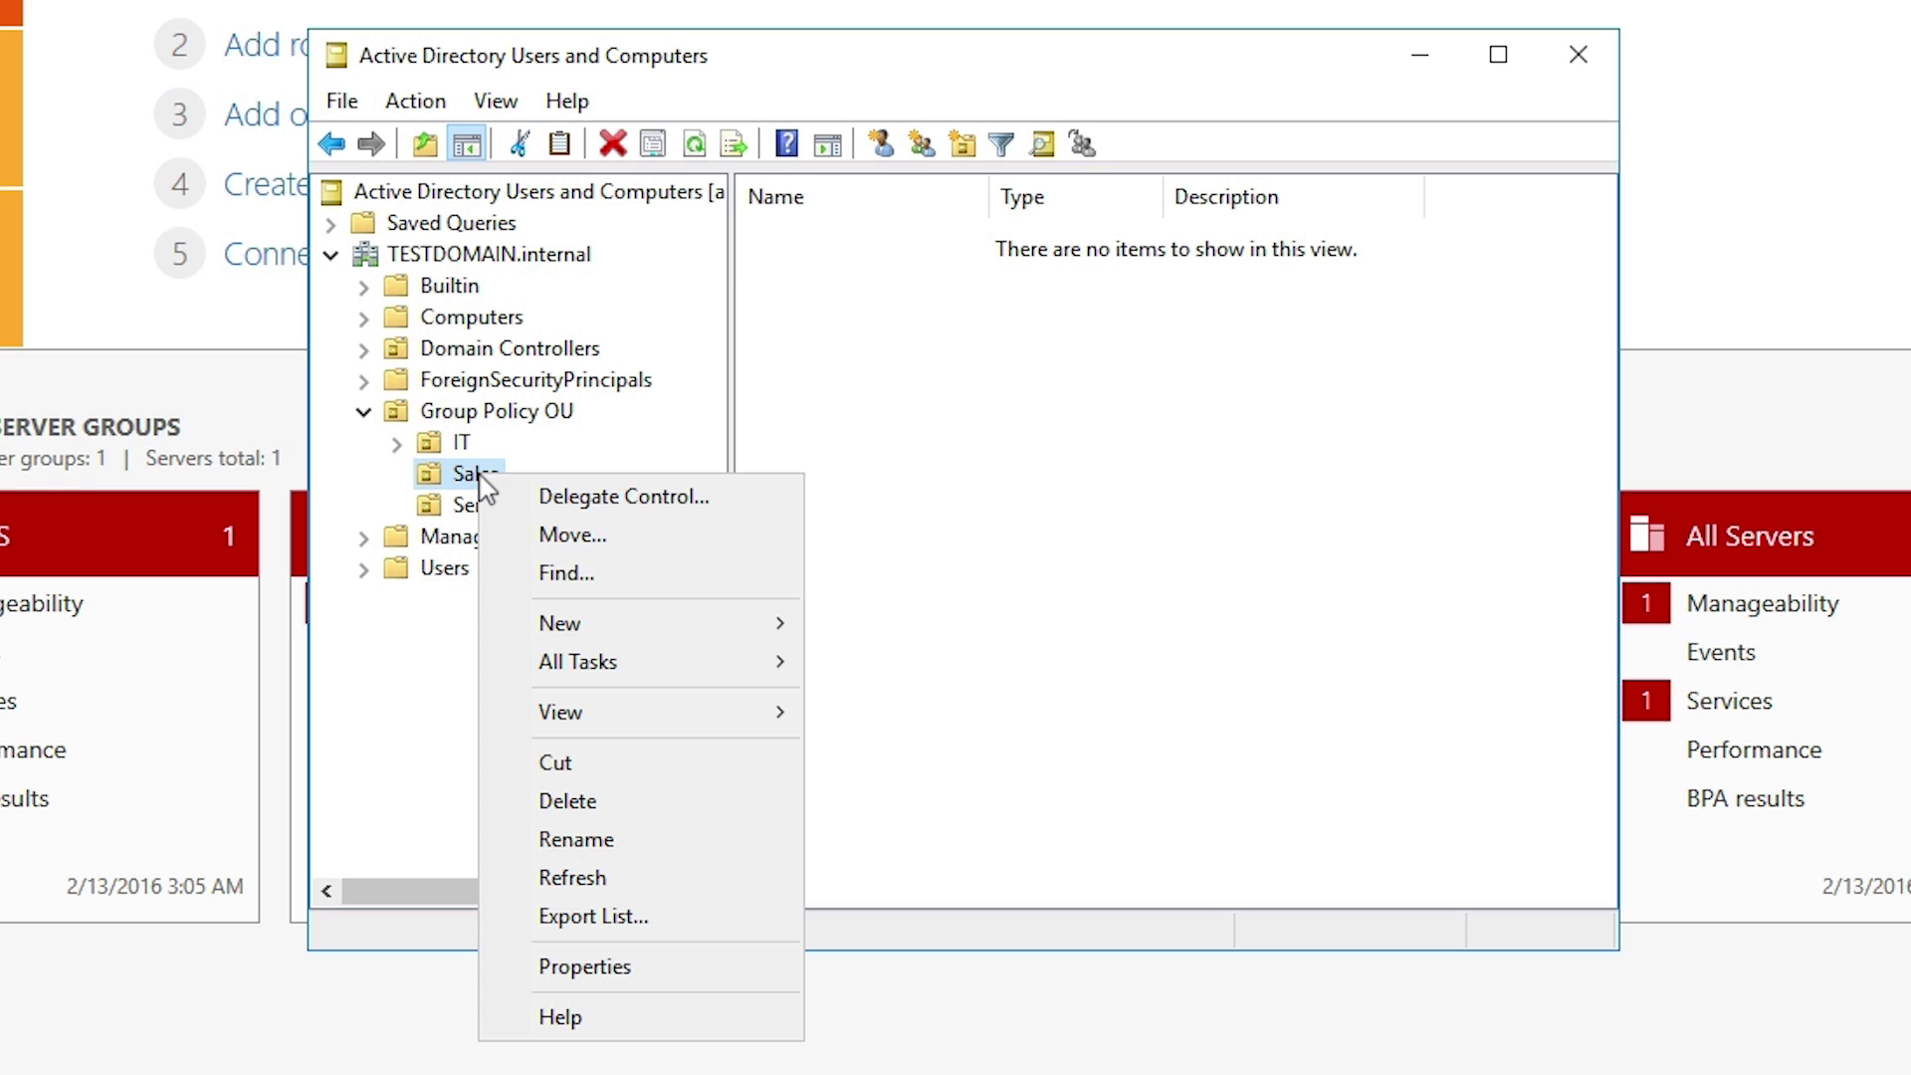
mouse_move(552, 613)
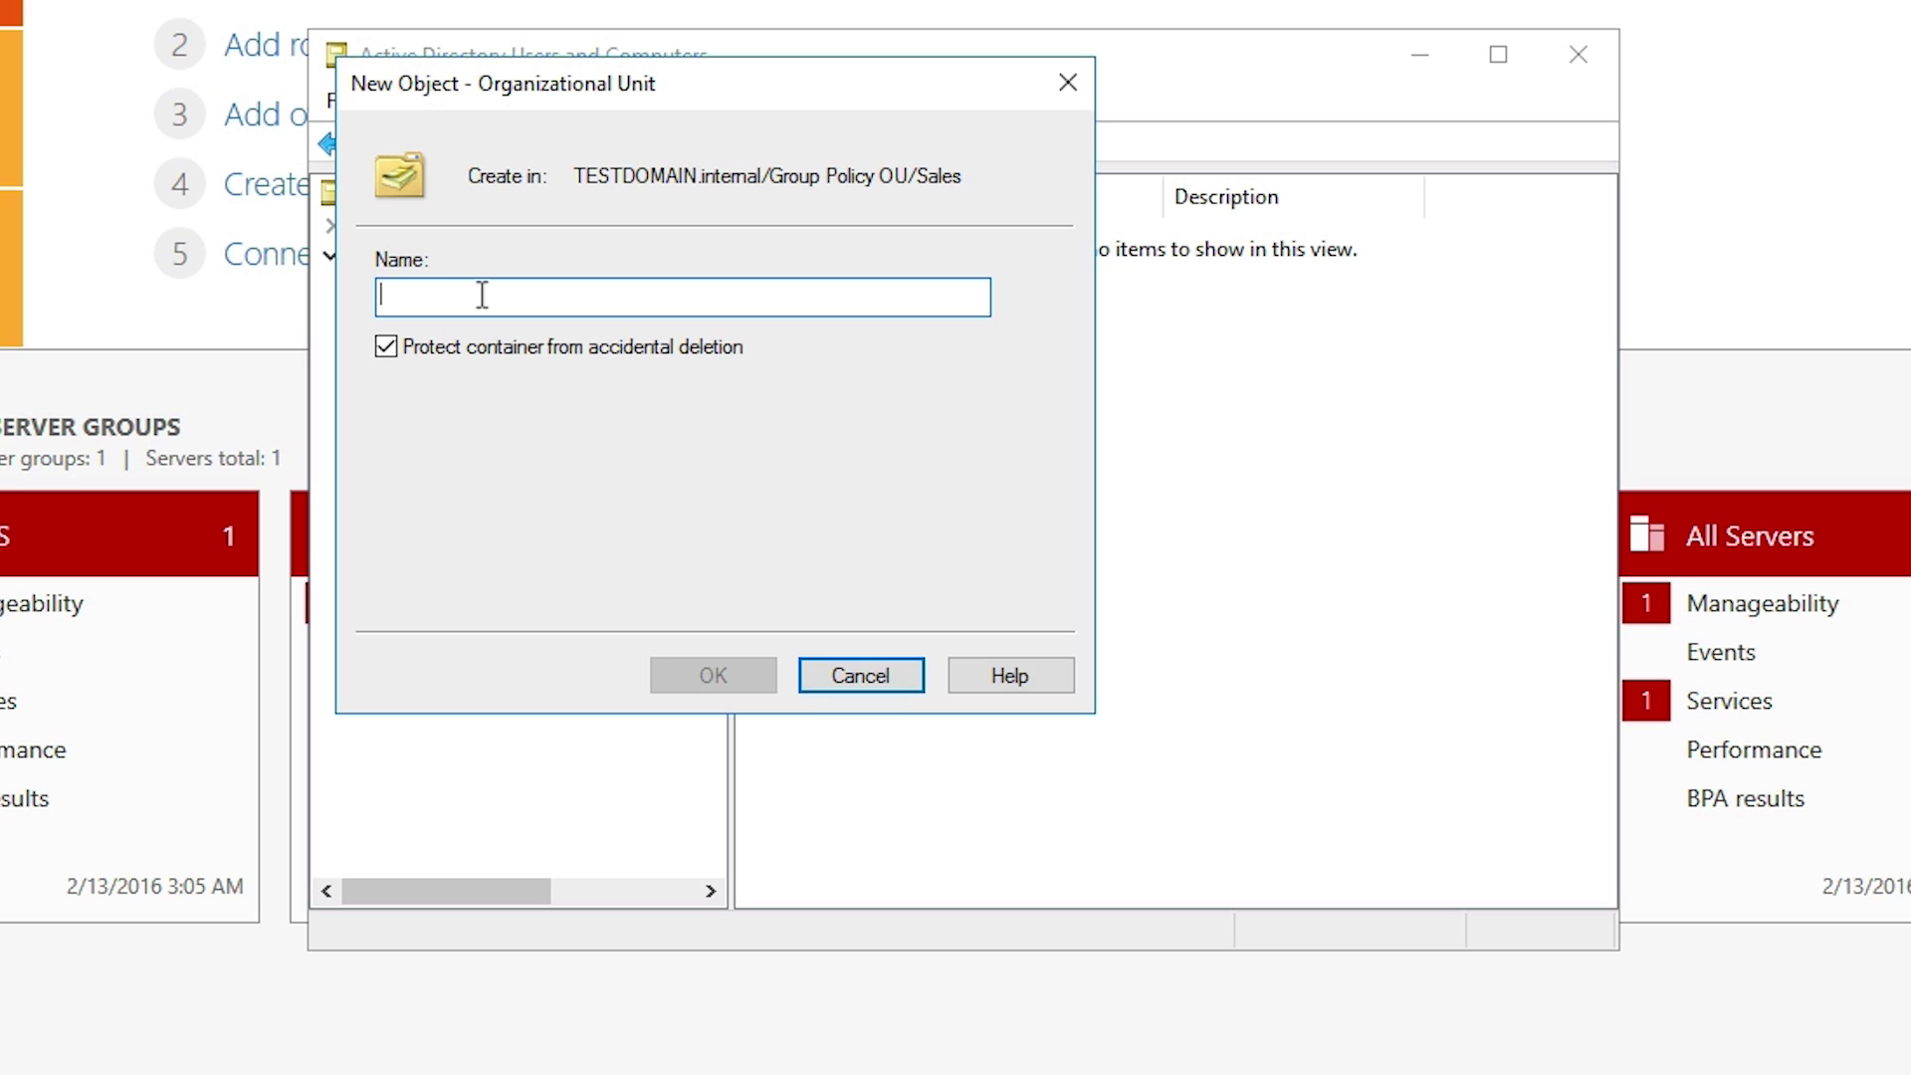
type("Users")
key("Return")
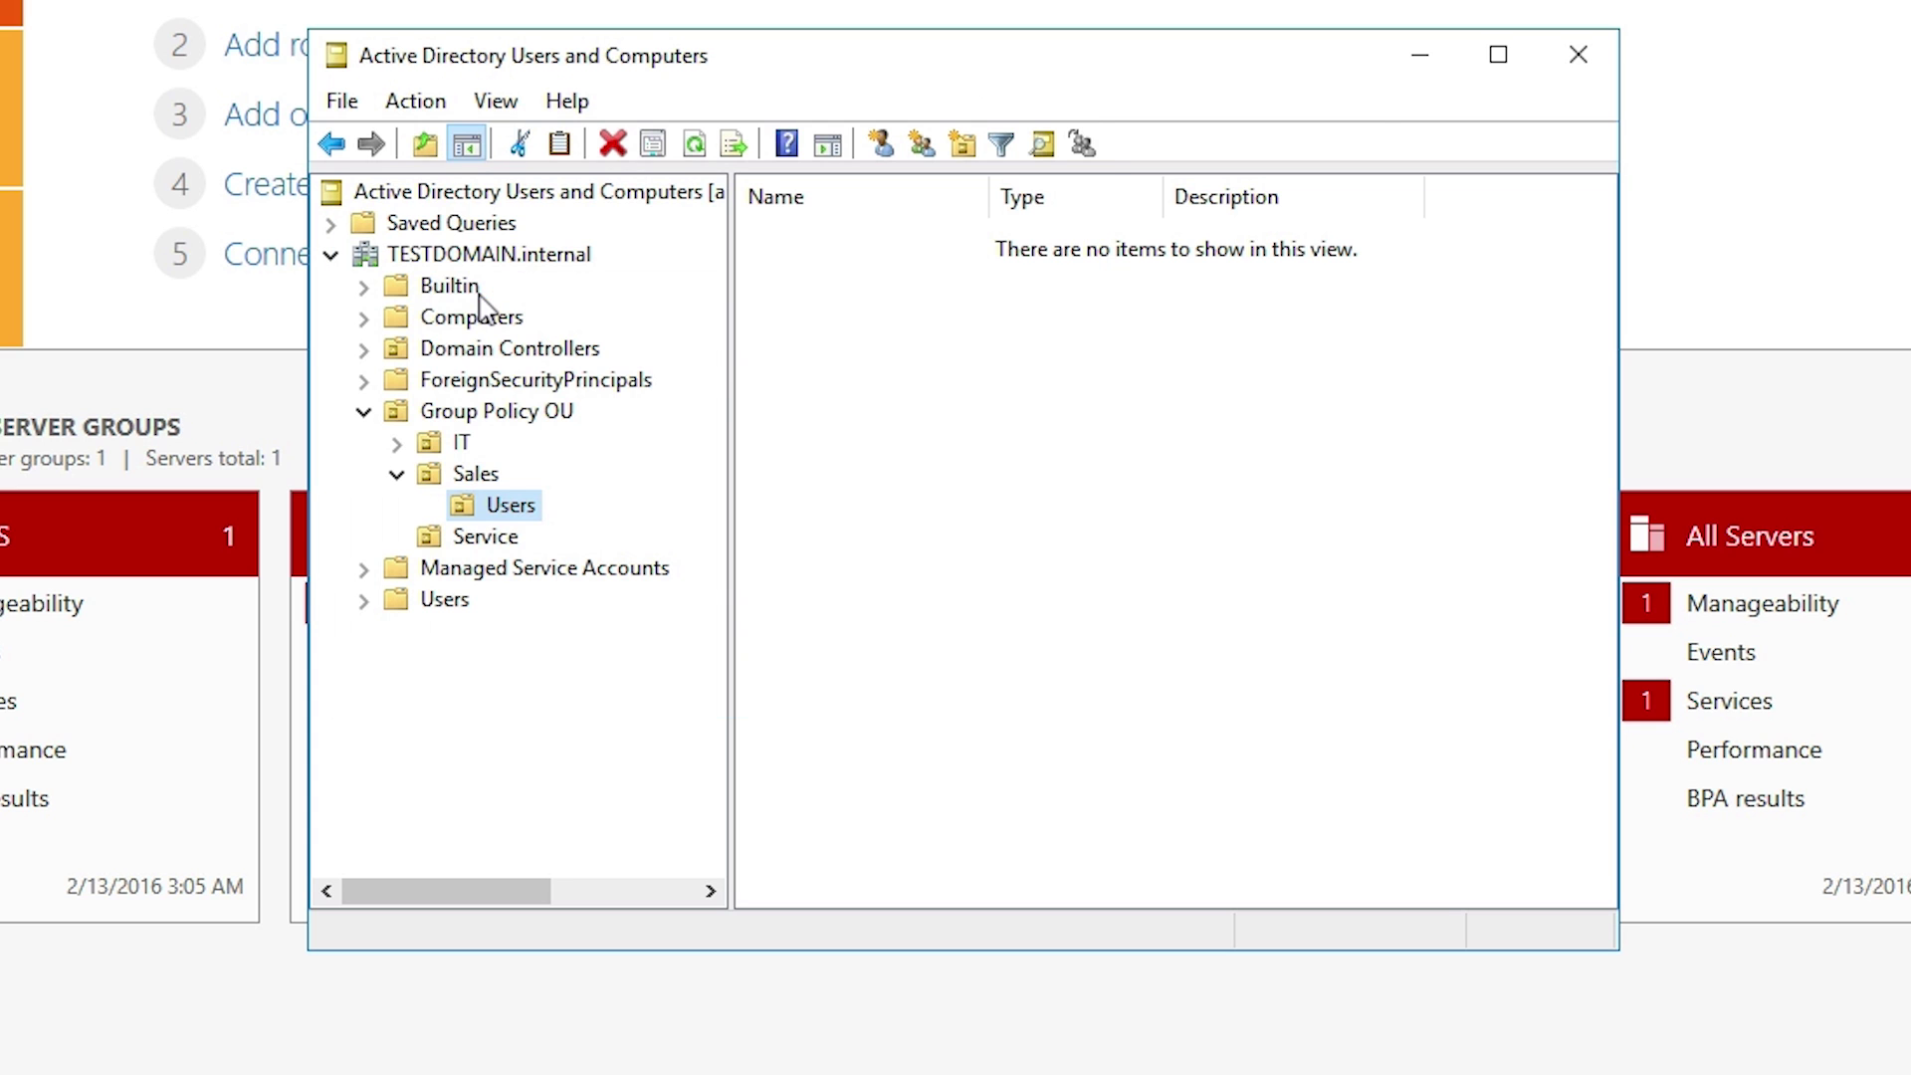
Add Computers and Sales Manager OUs under Sales.
left_click(469, 474)
right_click(487, 475)
mouse_move(554, 617)
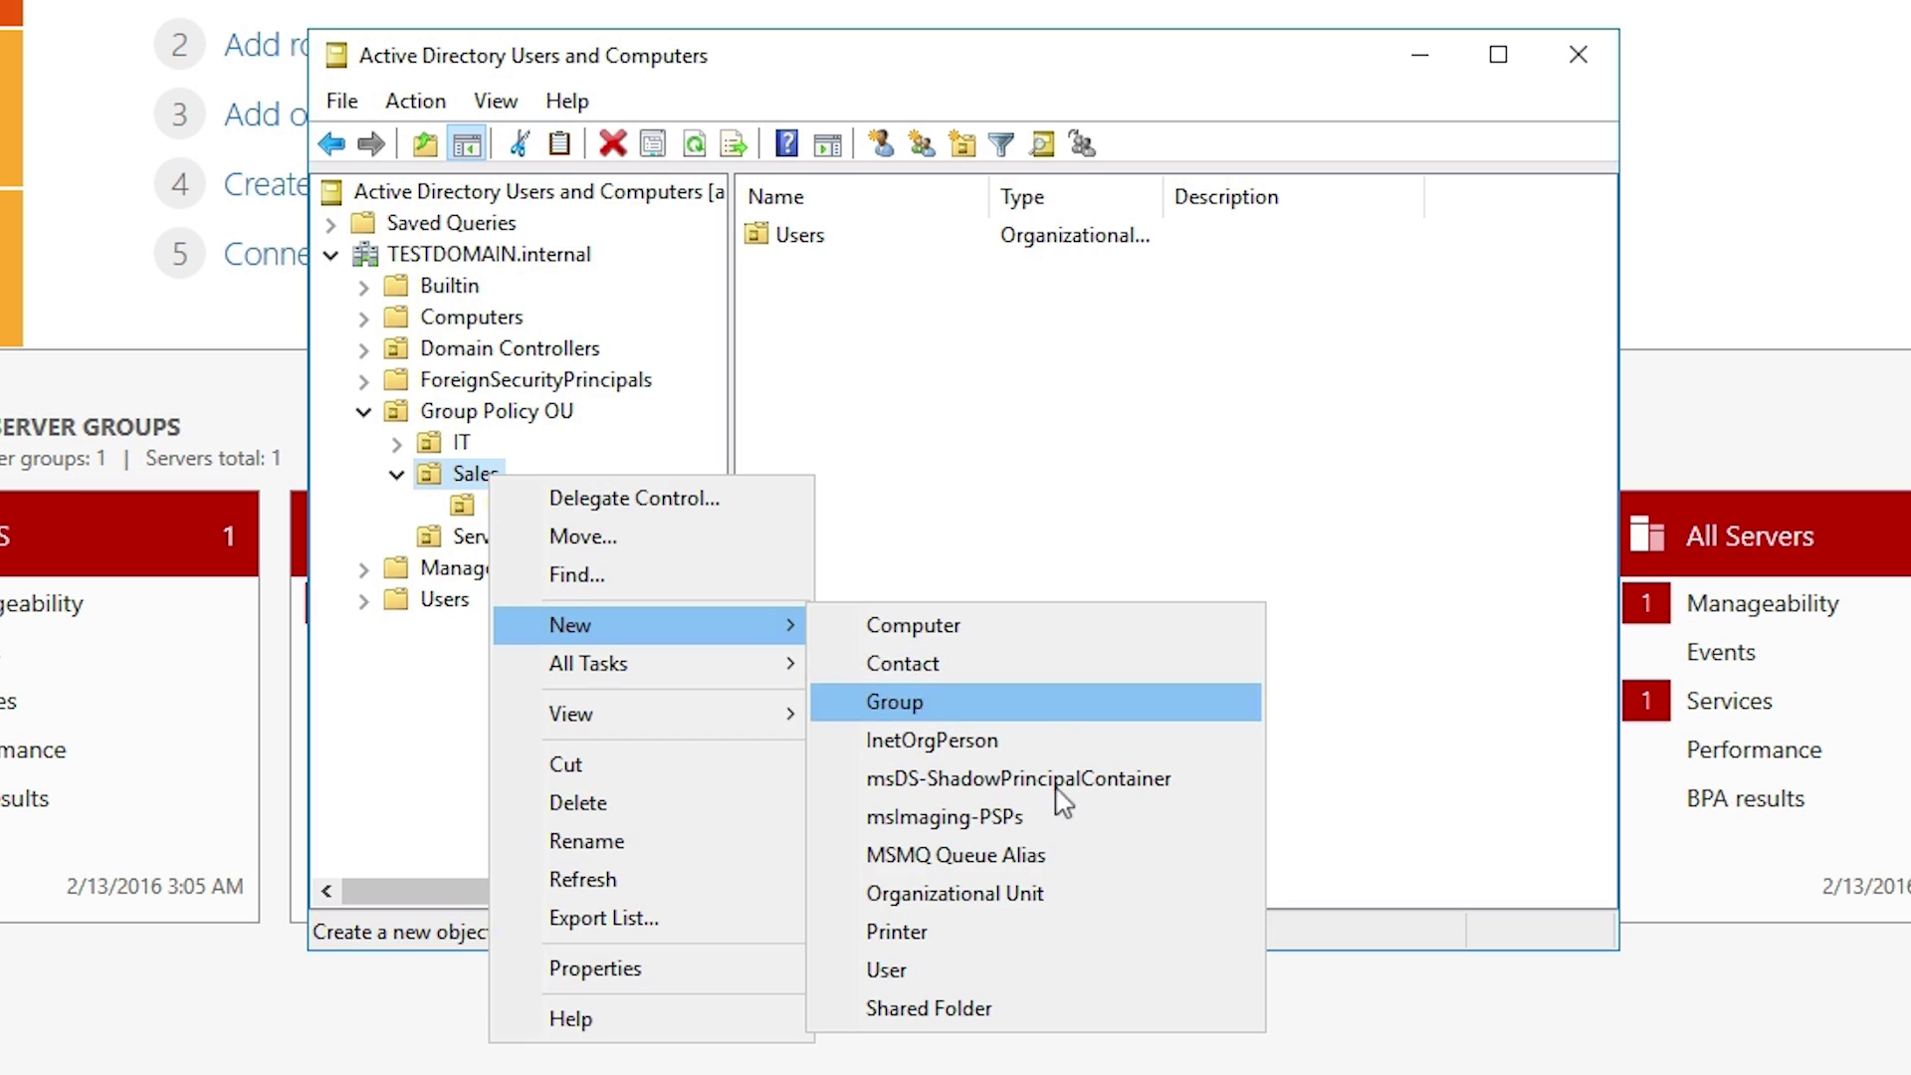
left_click(971, 893)
type("Comput")
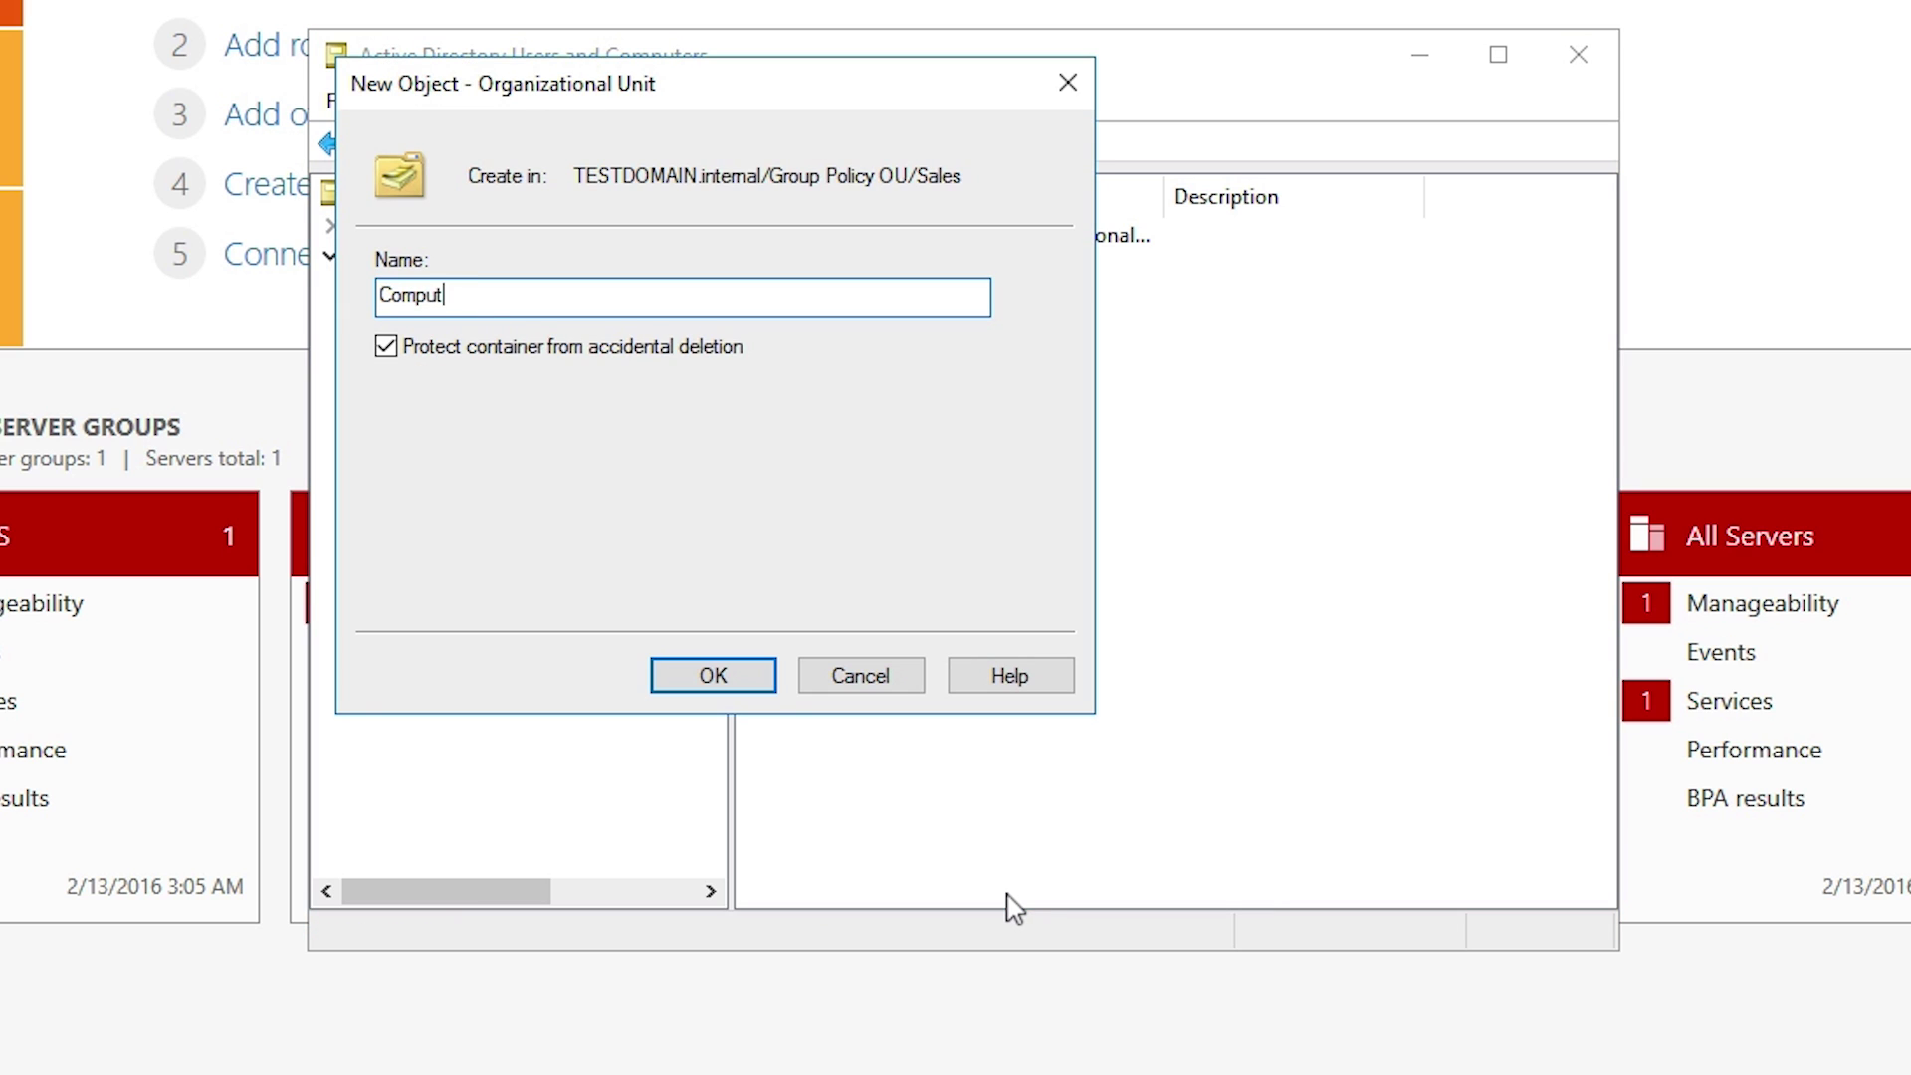
type("ers")
key("Return")
left_click(483, 480)
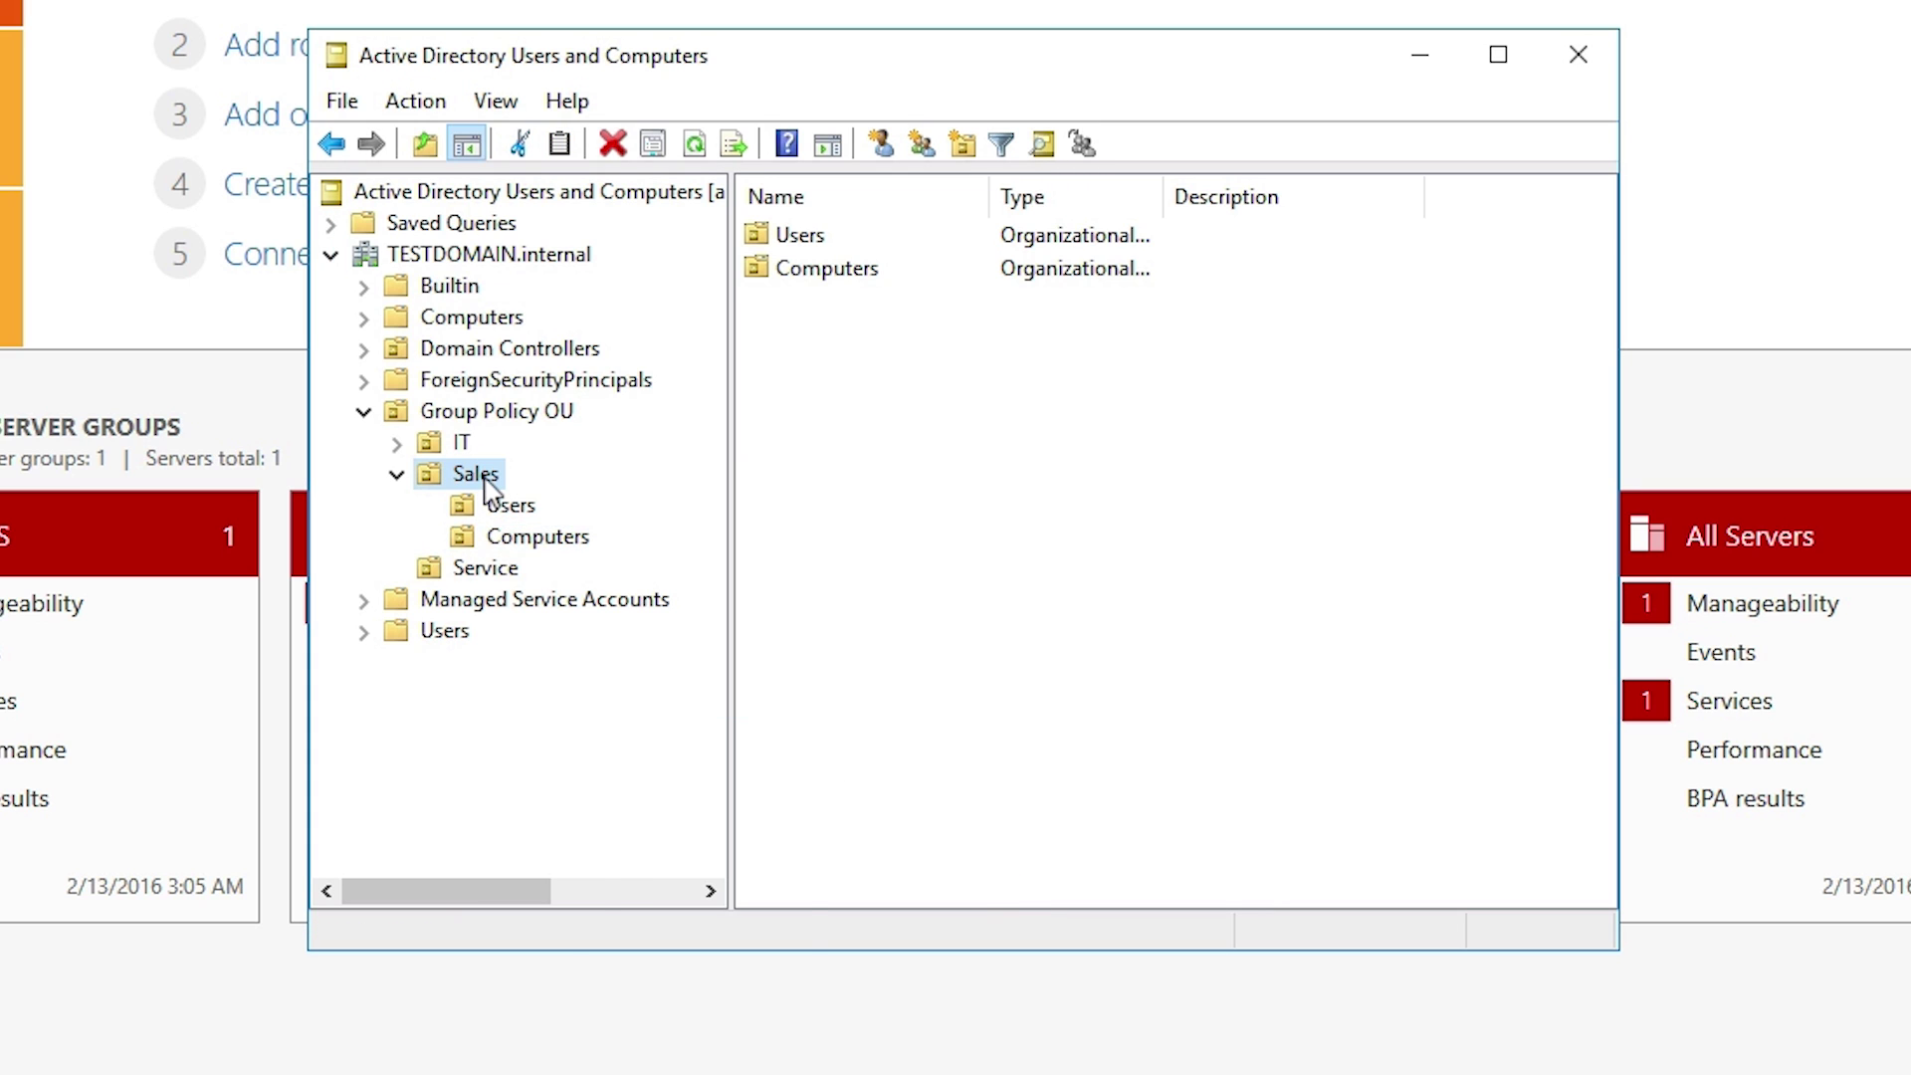
right_click(482, 479)
mouse_move(534, 621)
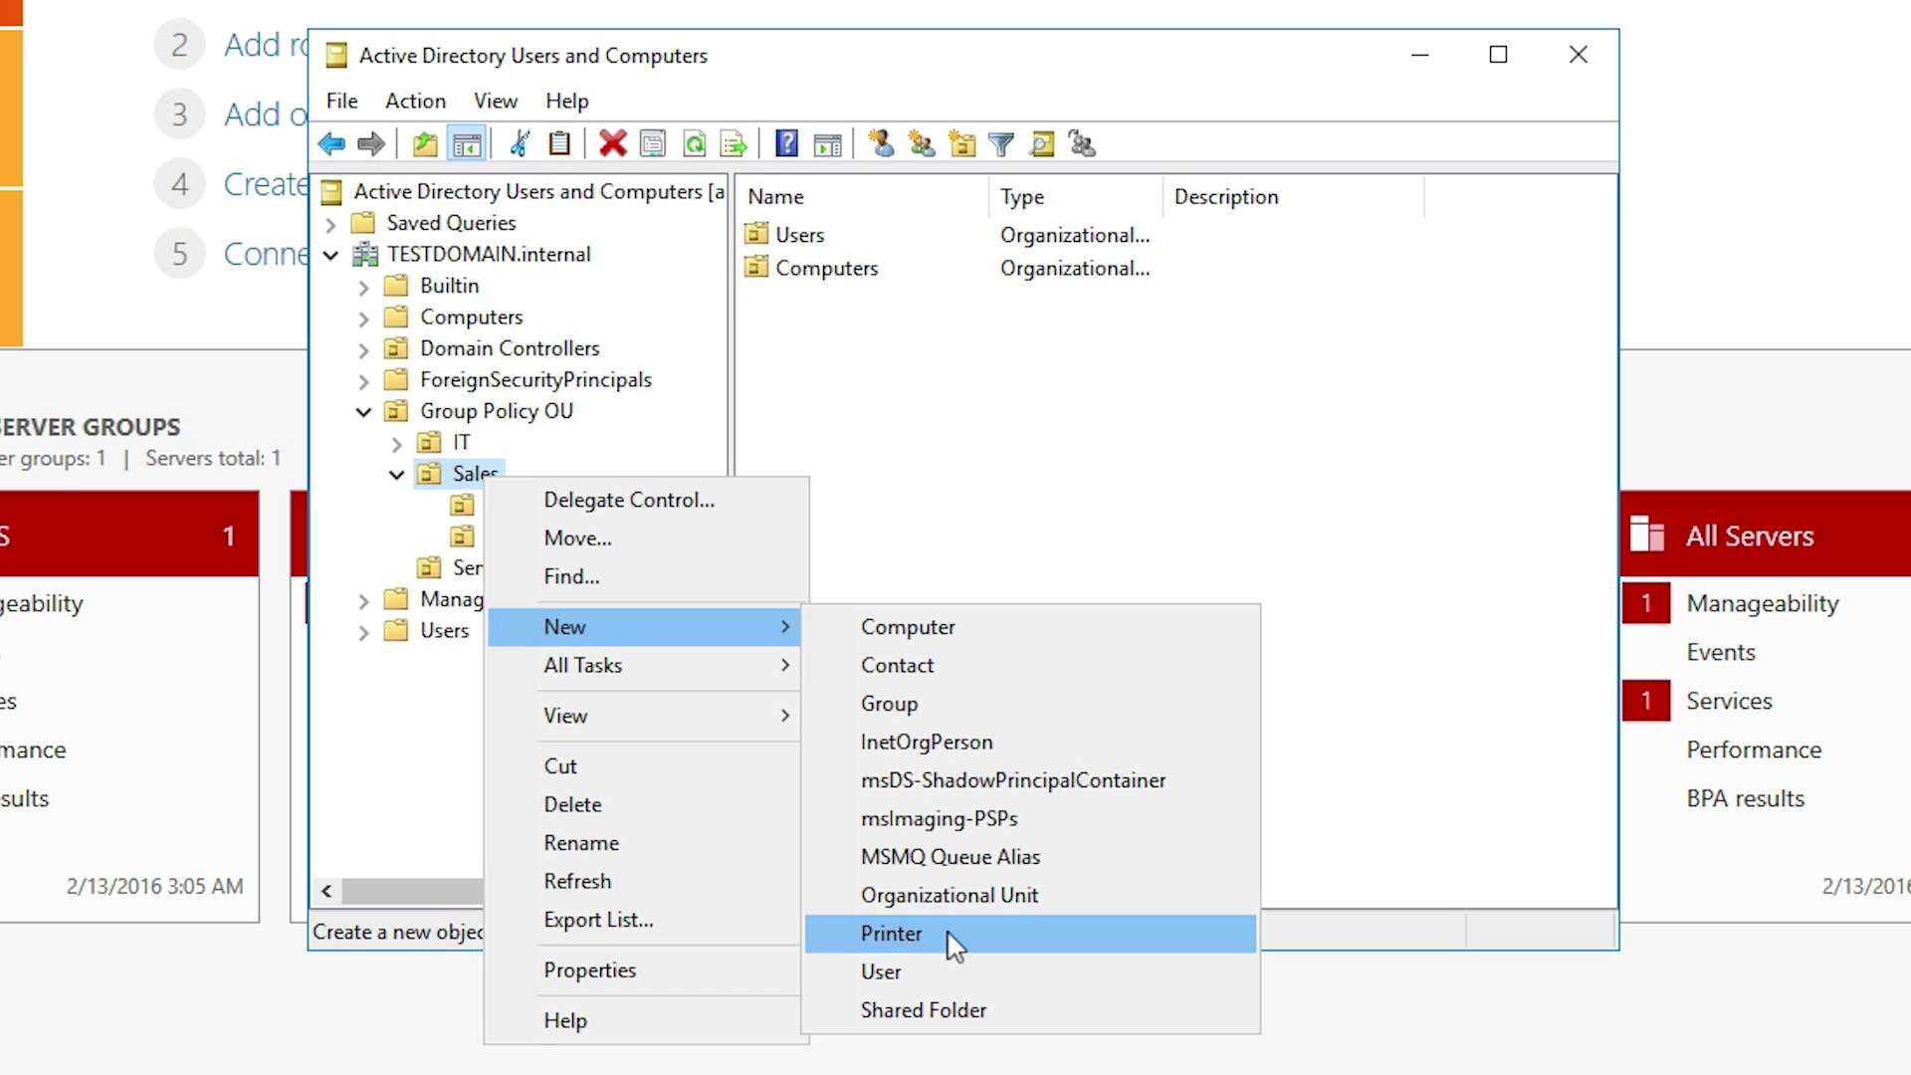
left_click(948, 899)
type("Sales M")
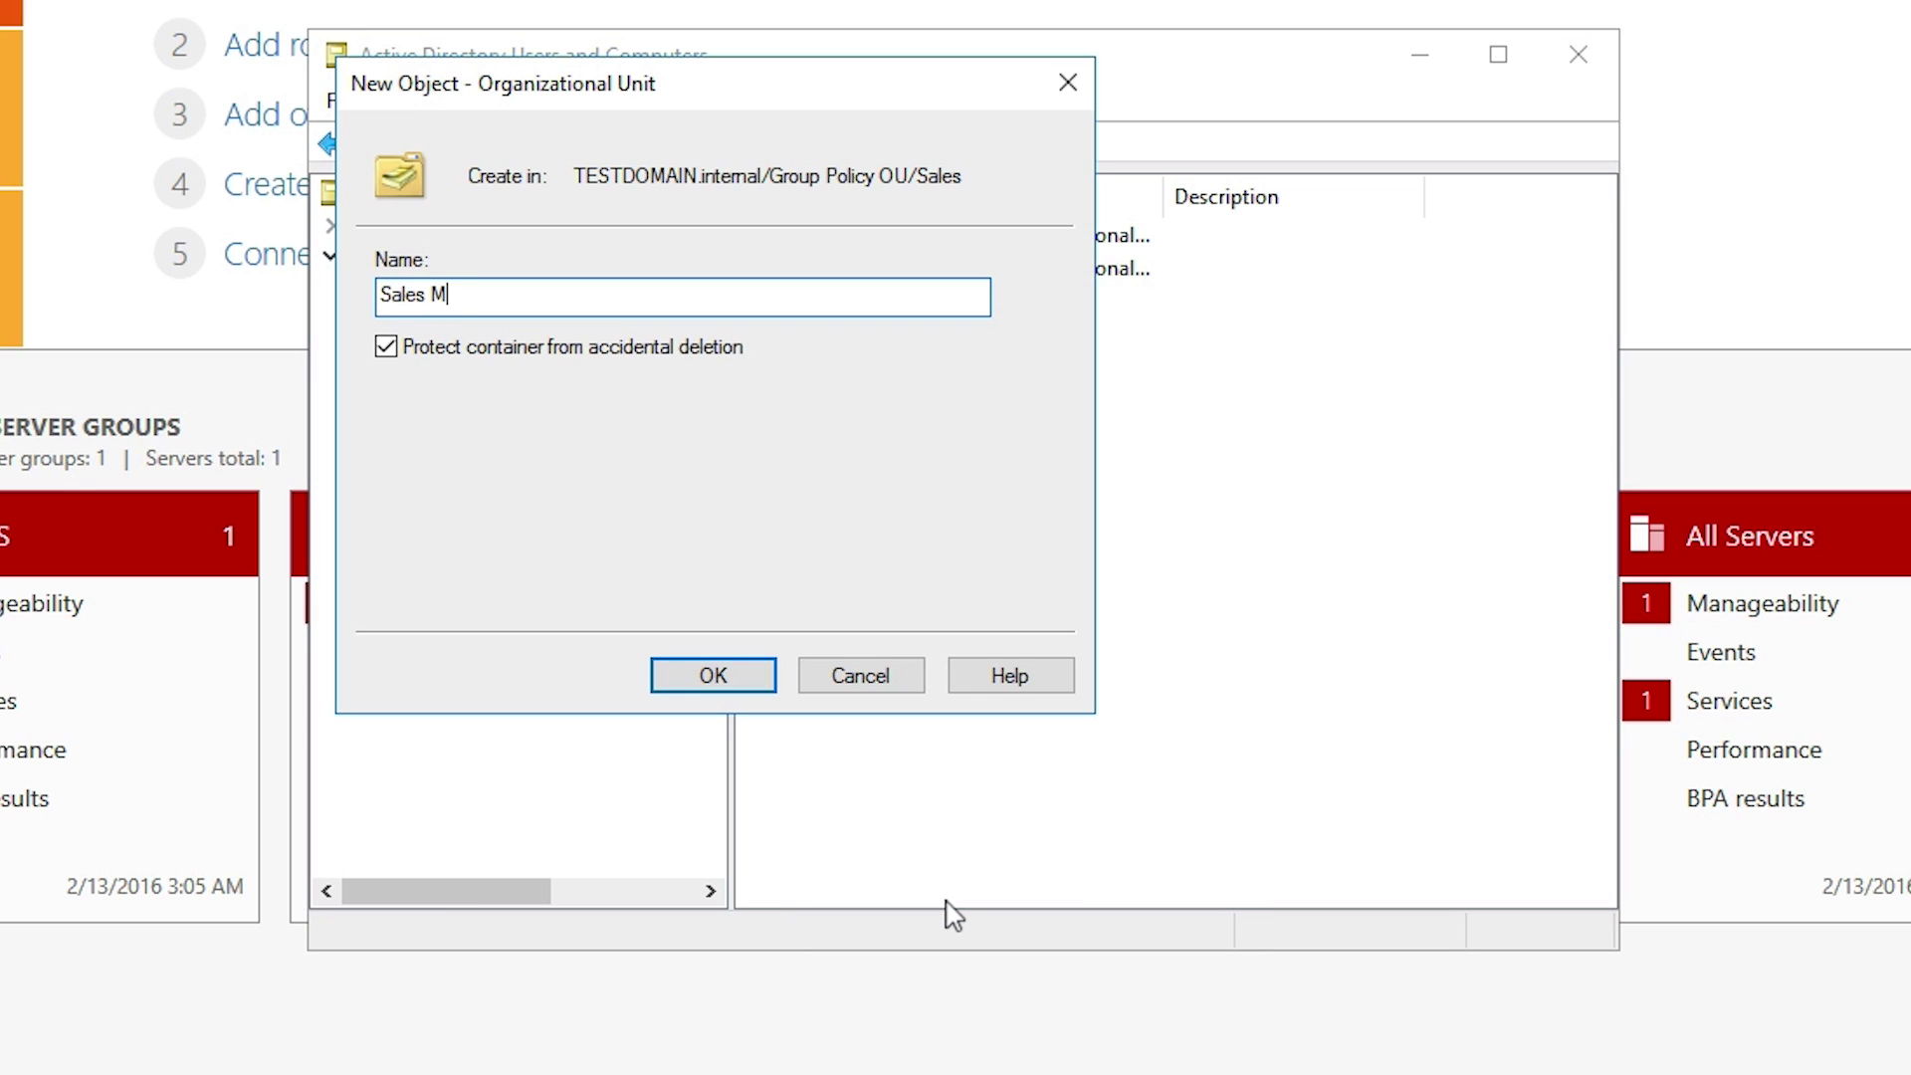
type("anager")
key("Return")
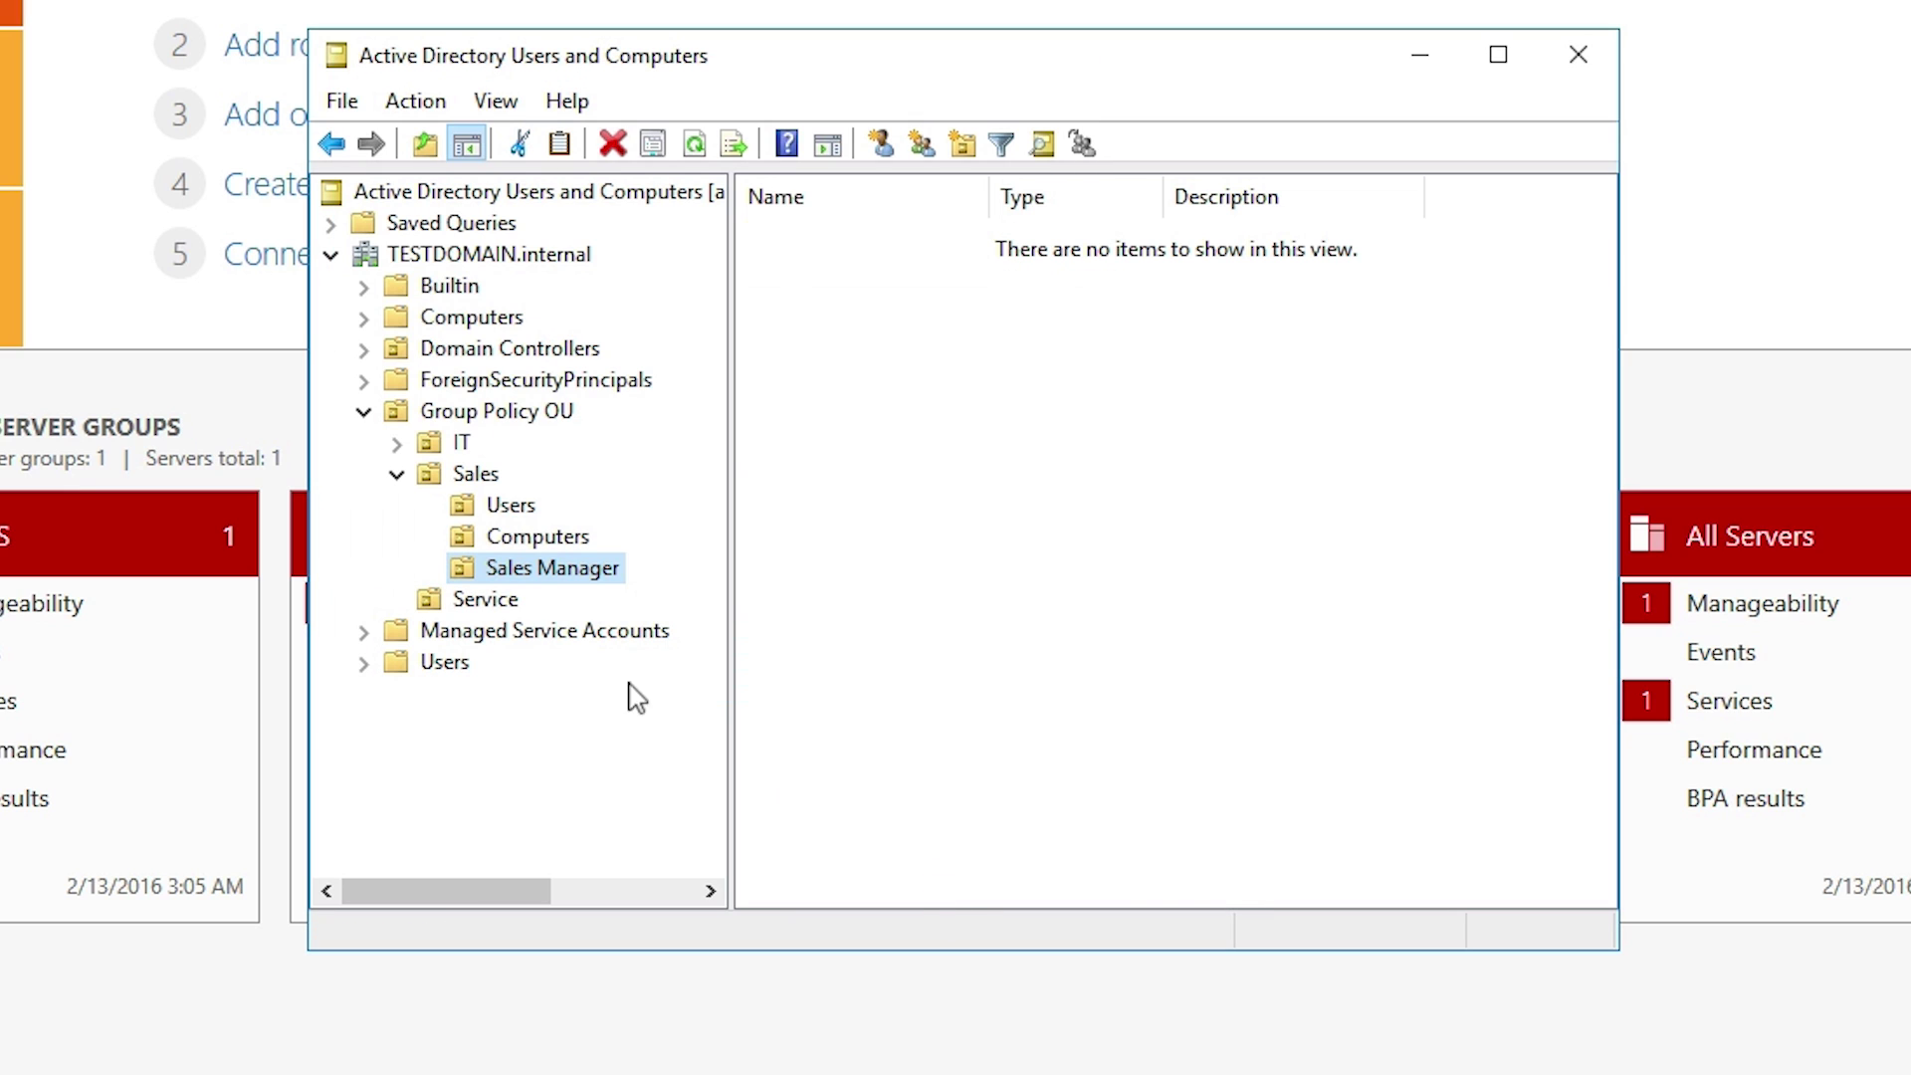
Create Computers and Users OUs inside Sales Manager.
right_click(526, 578)
mouse_move(607, 718)
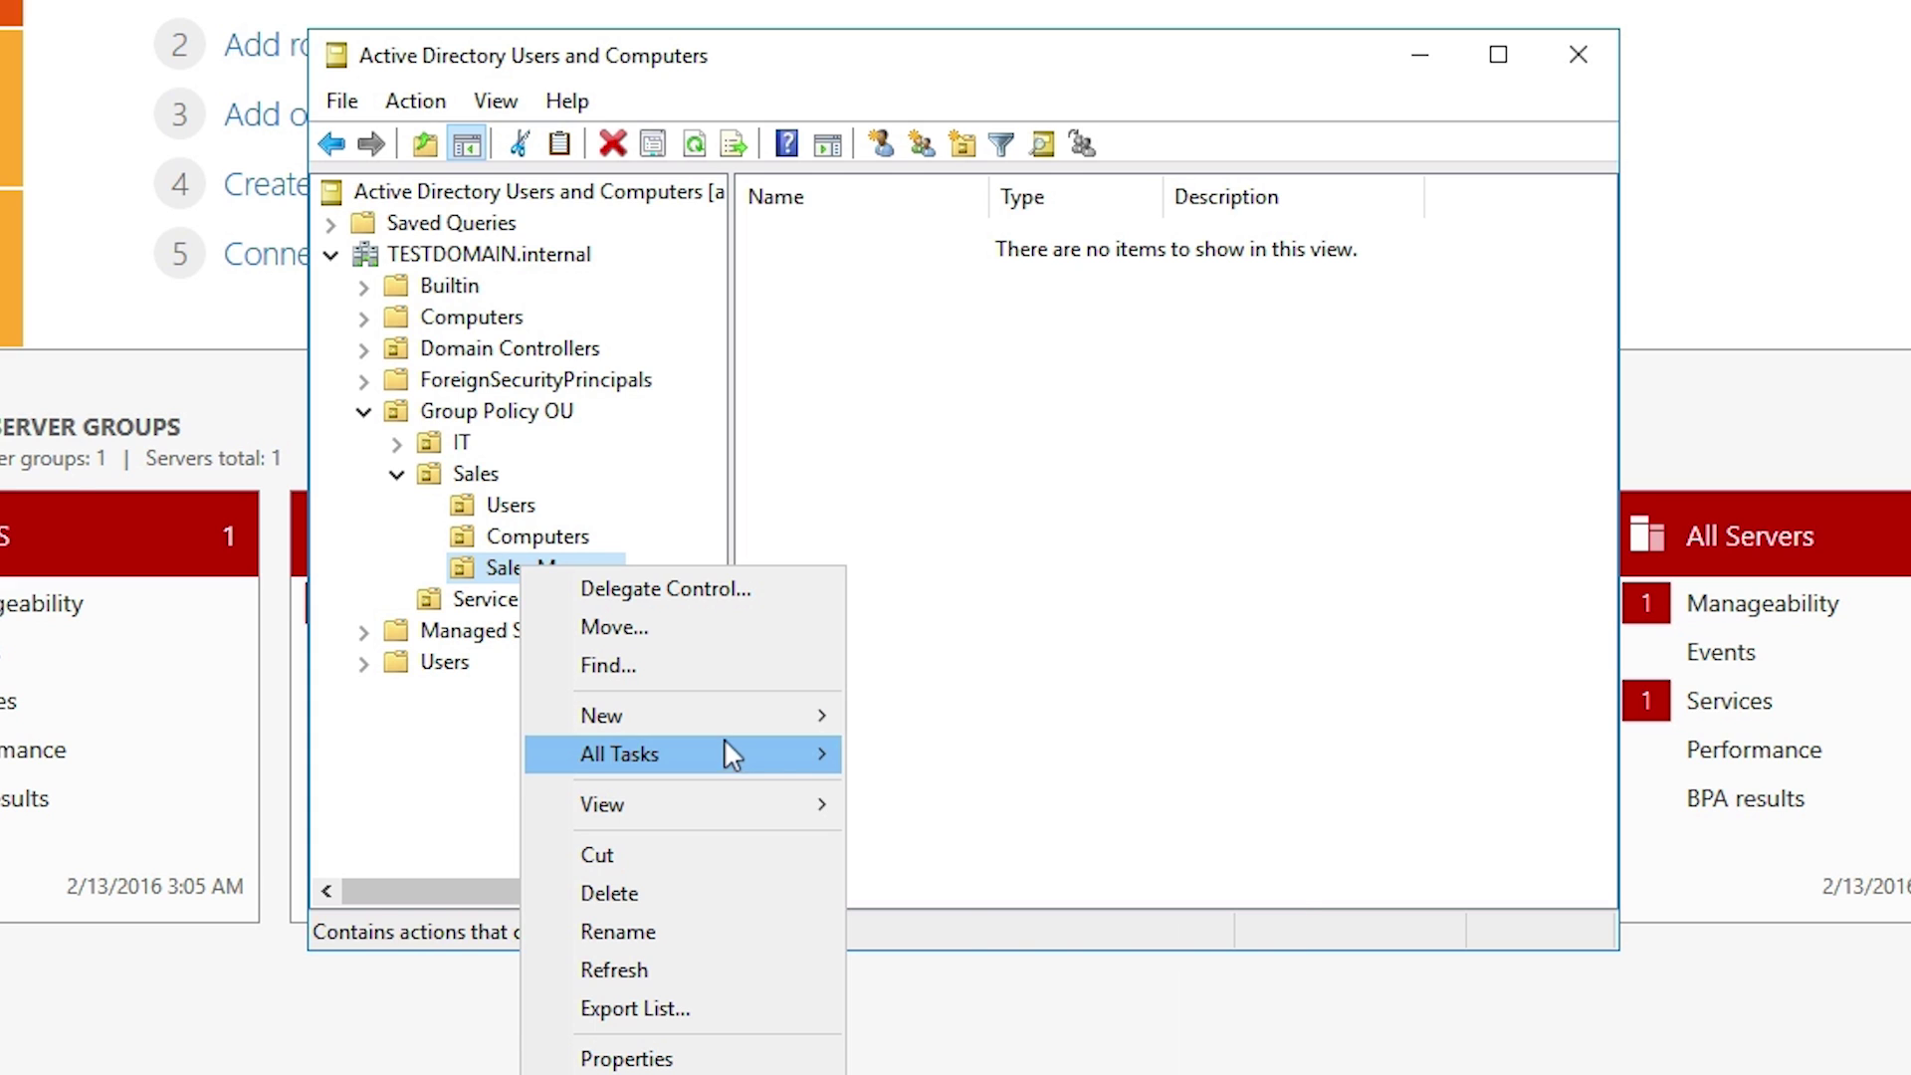
mouse_move(732, 728)
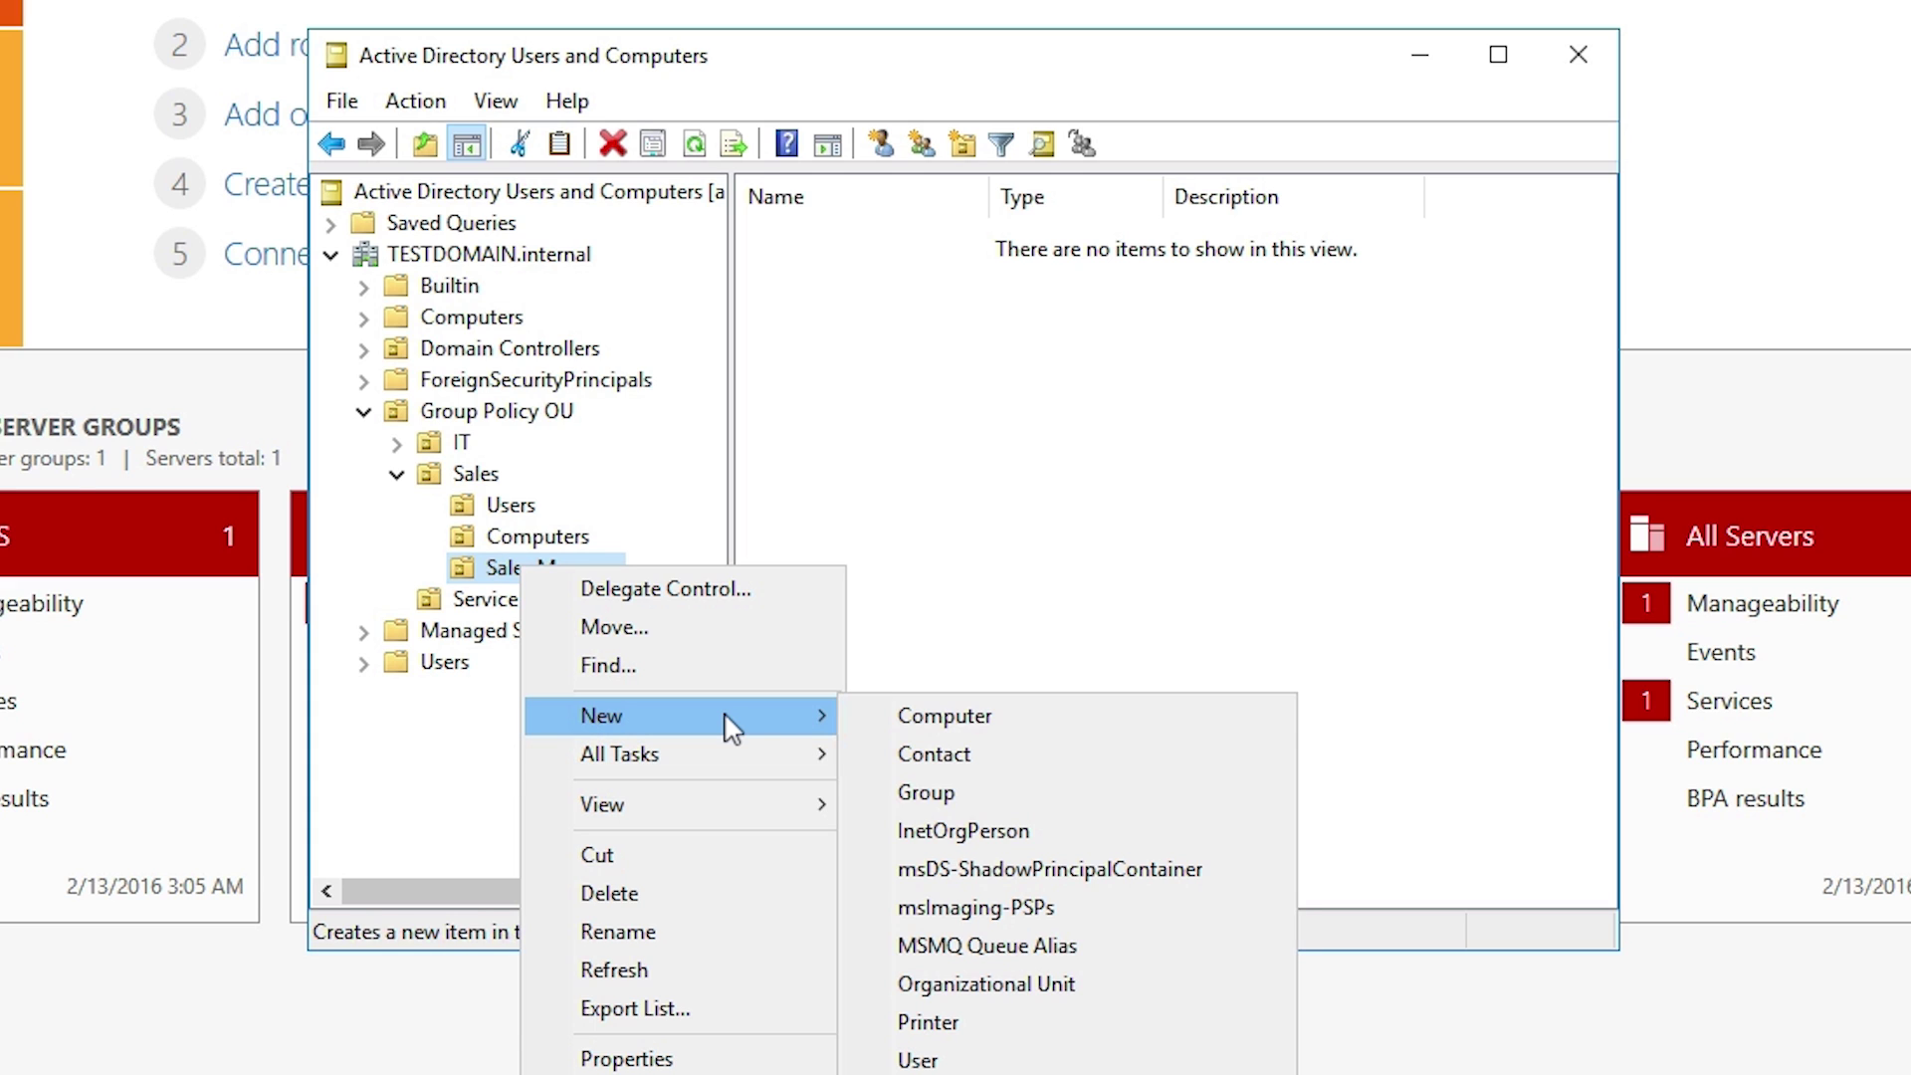
left_click(980, 983)
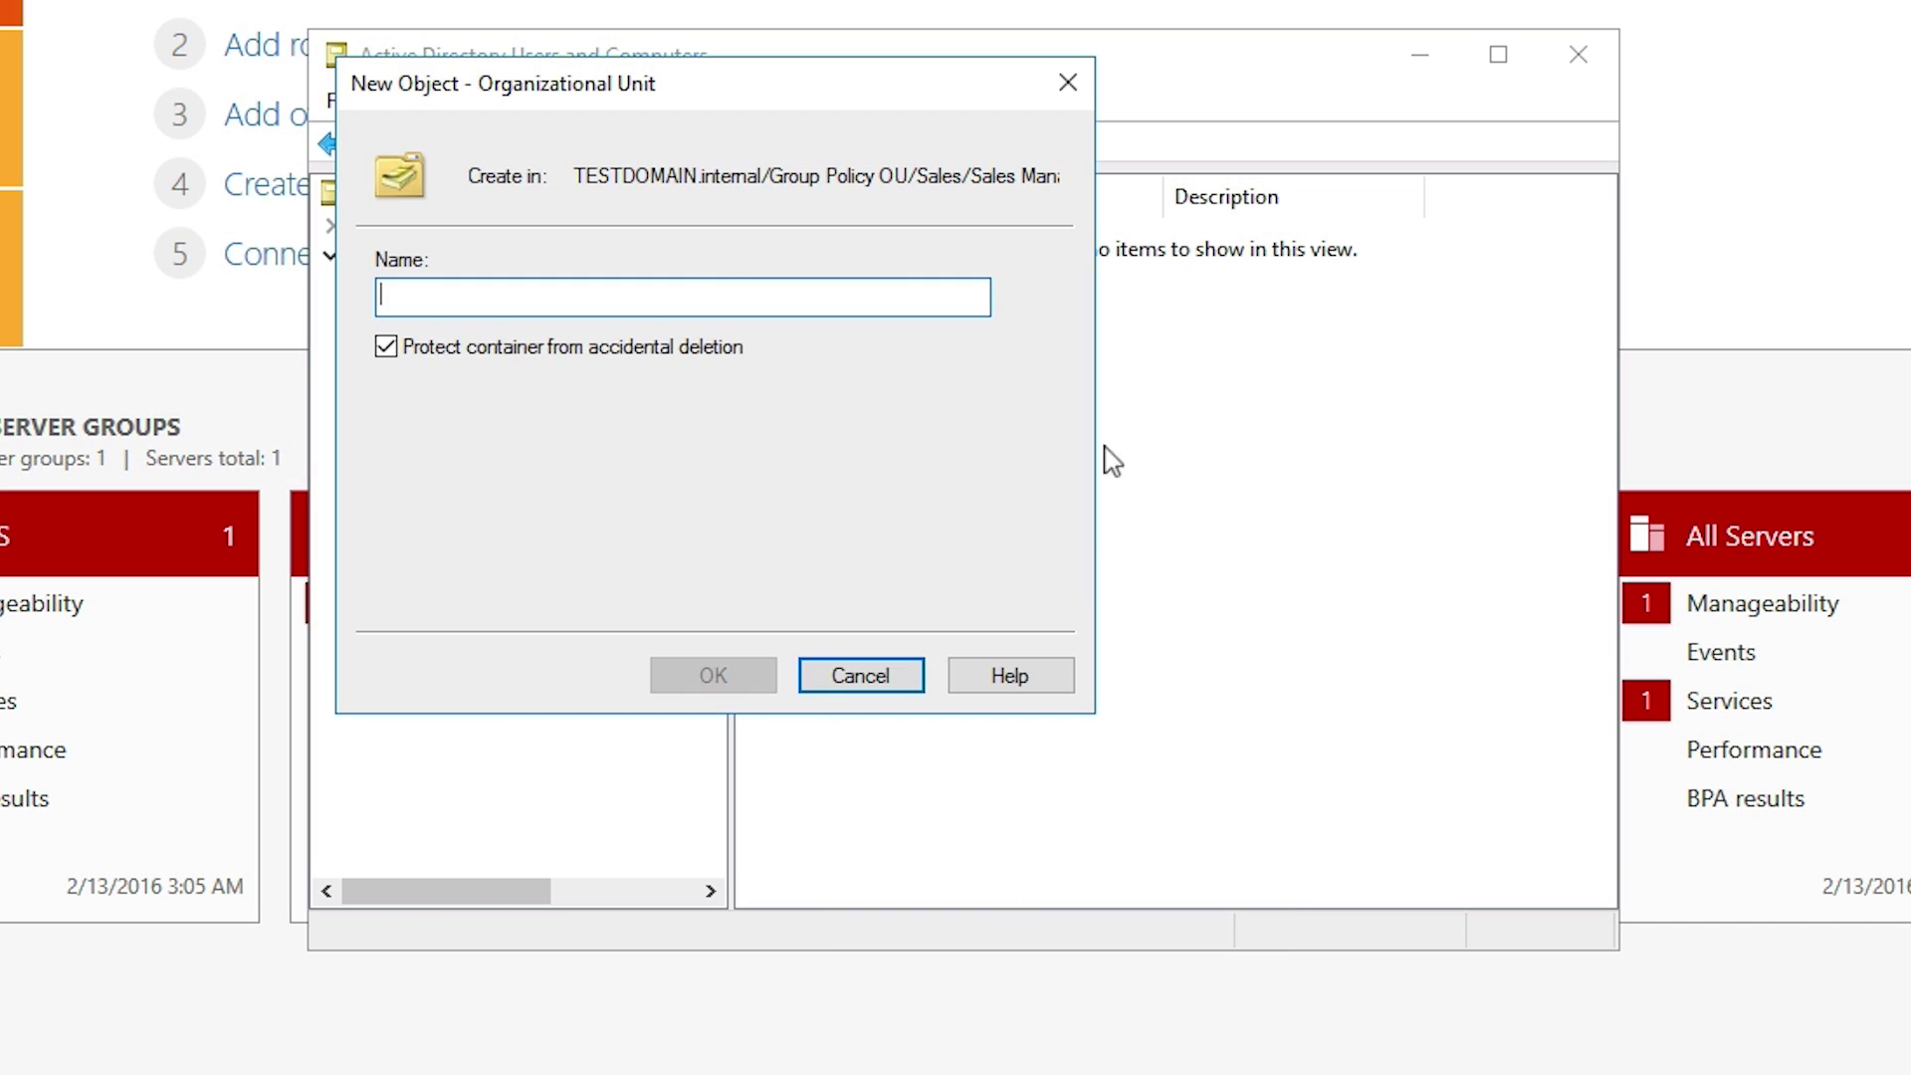
type("Computers")
key("Return")
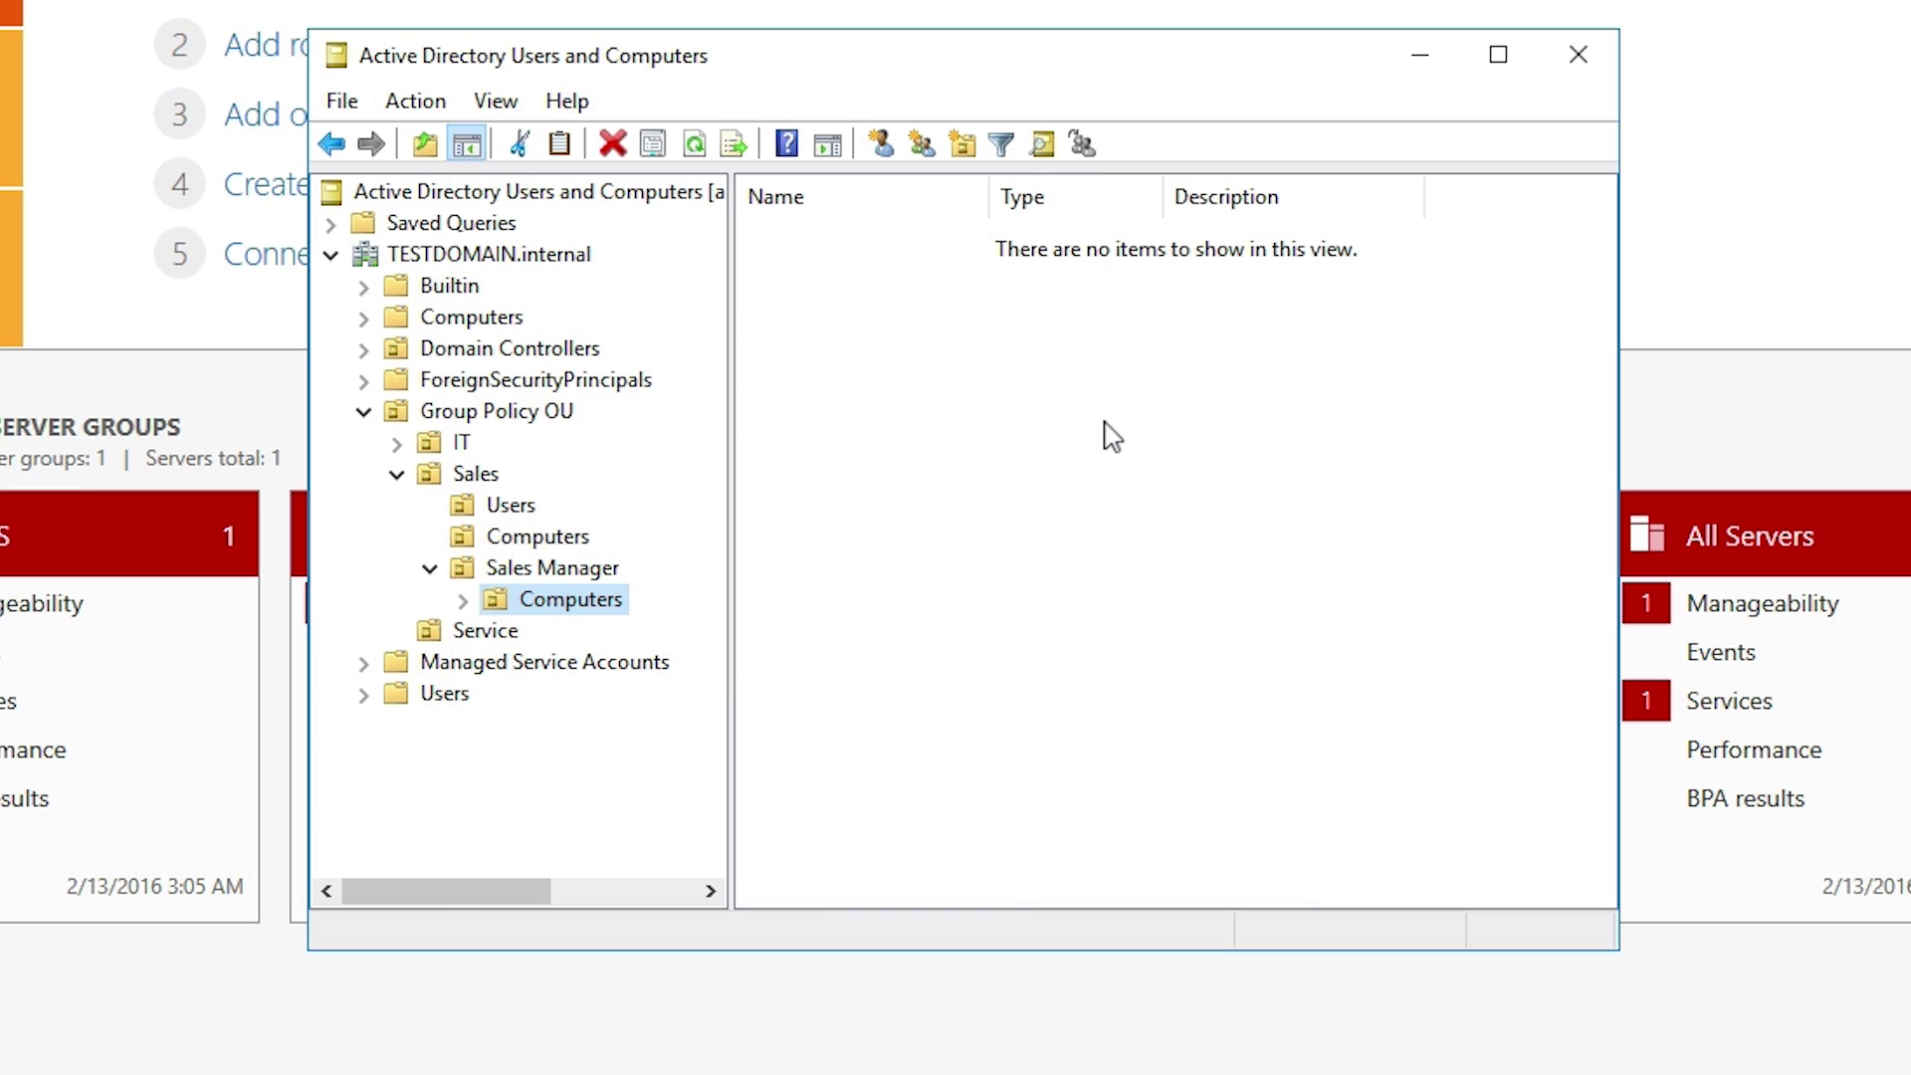
left_click(497, 570)
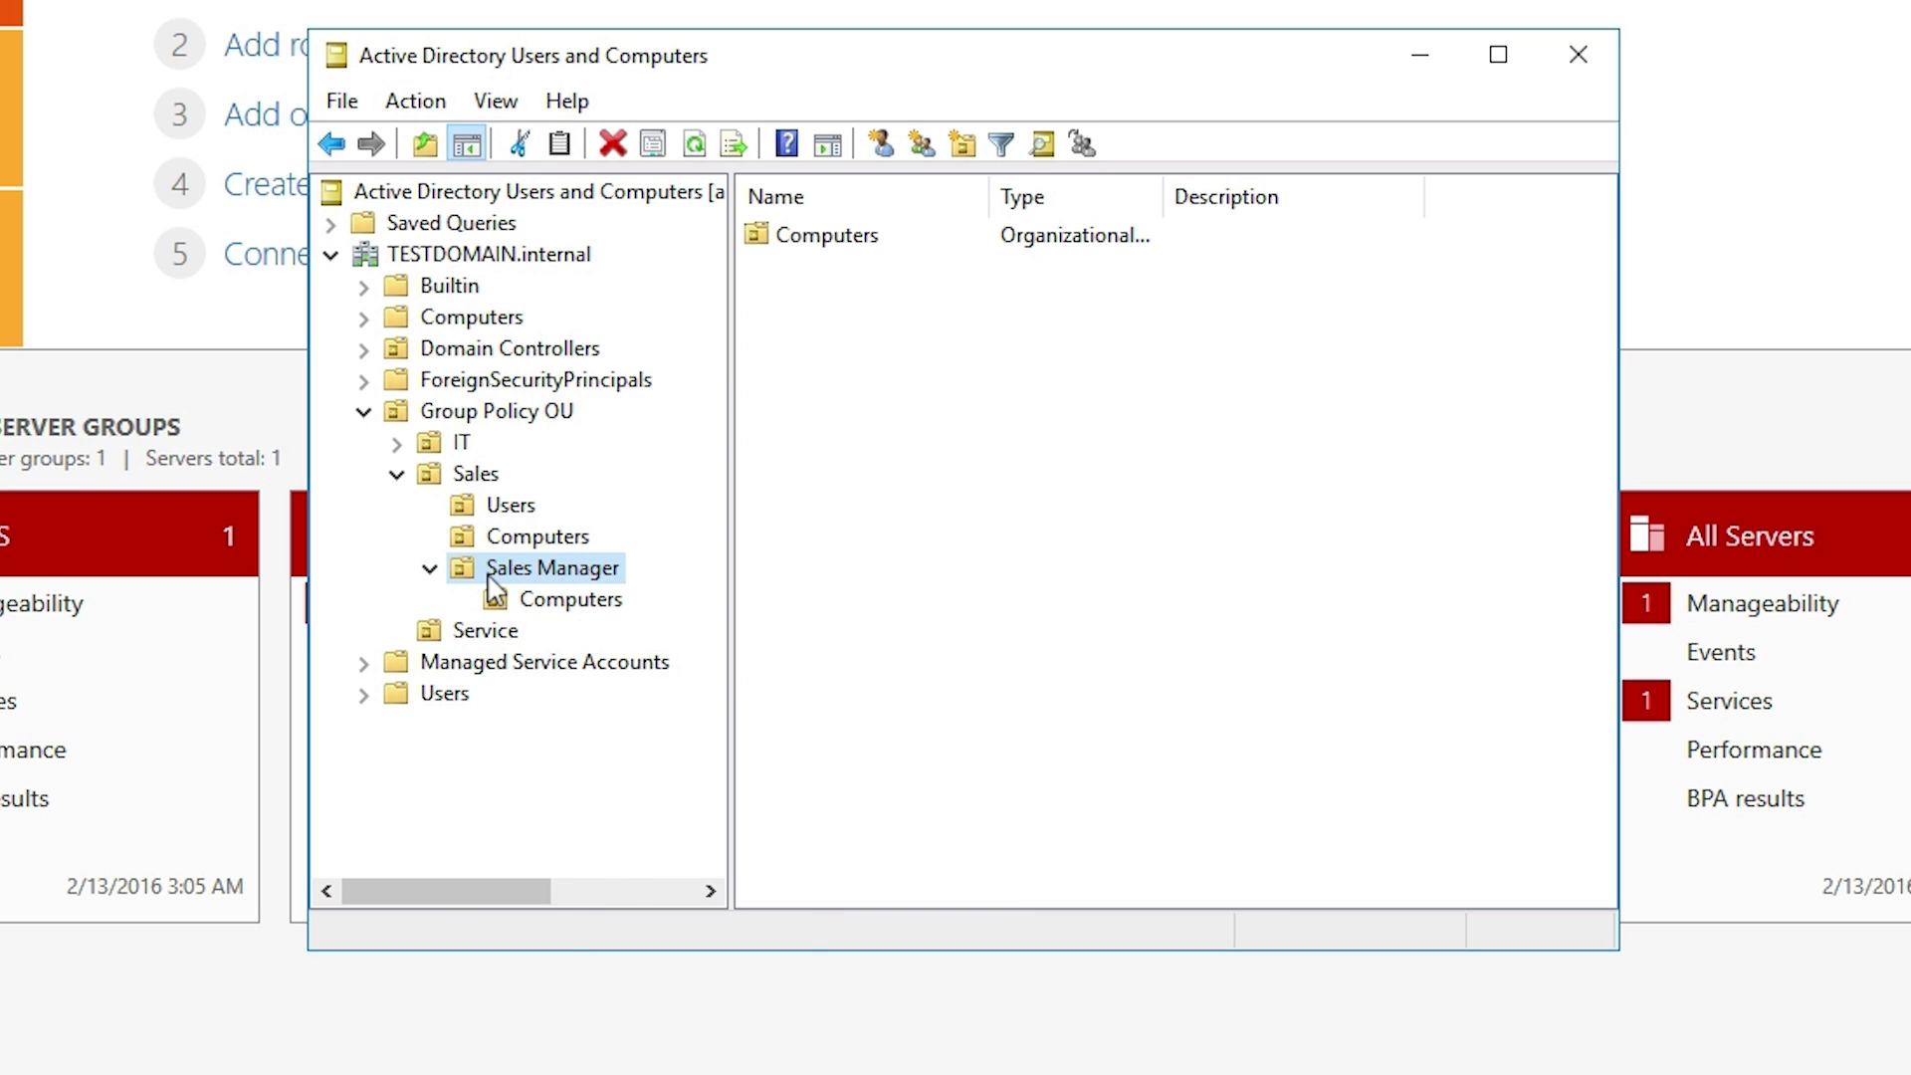
right_click(489, 574)
mouse_move(665, 735)
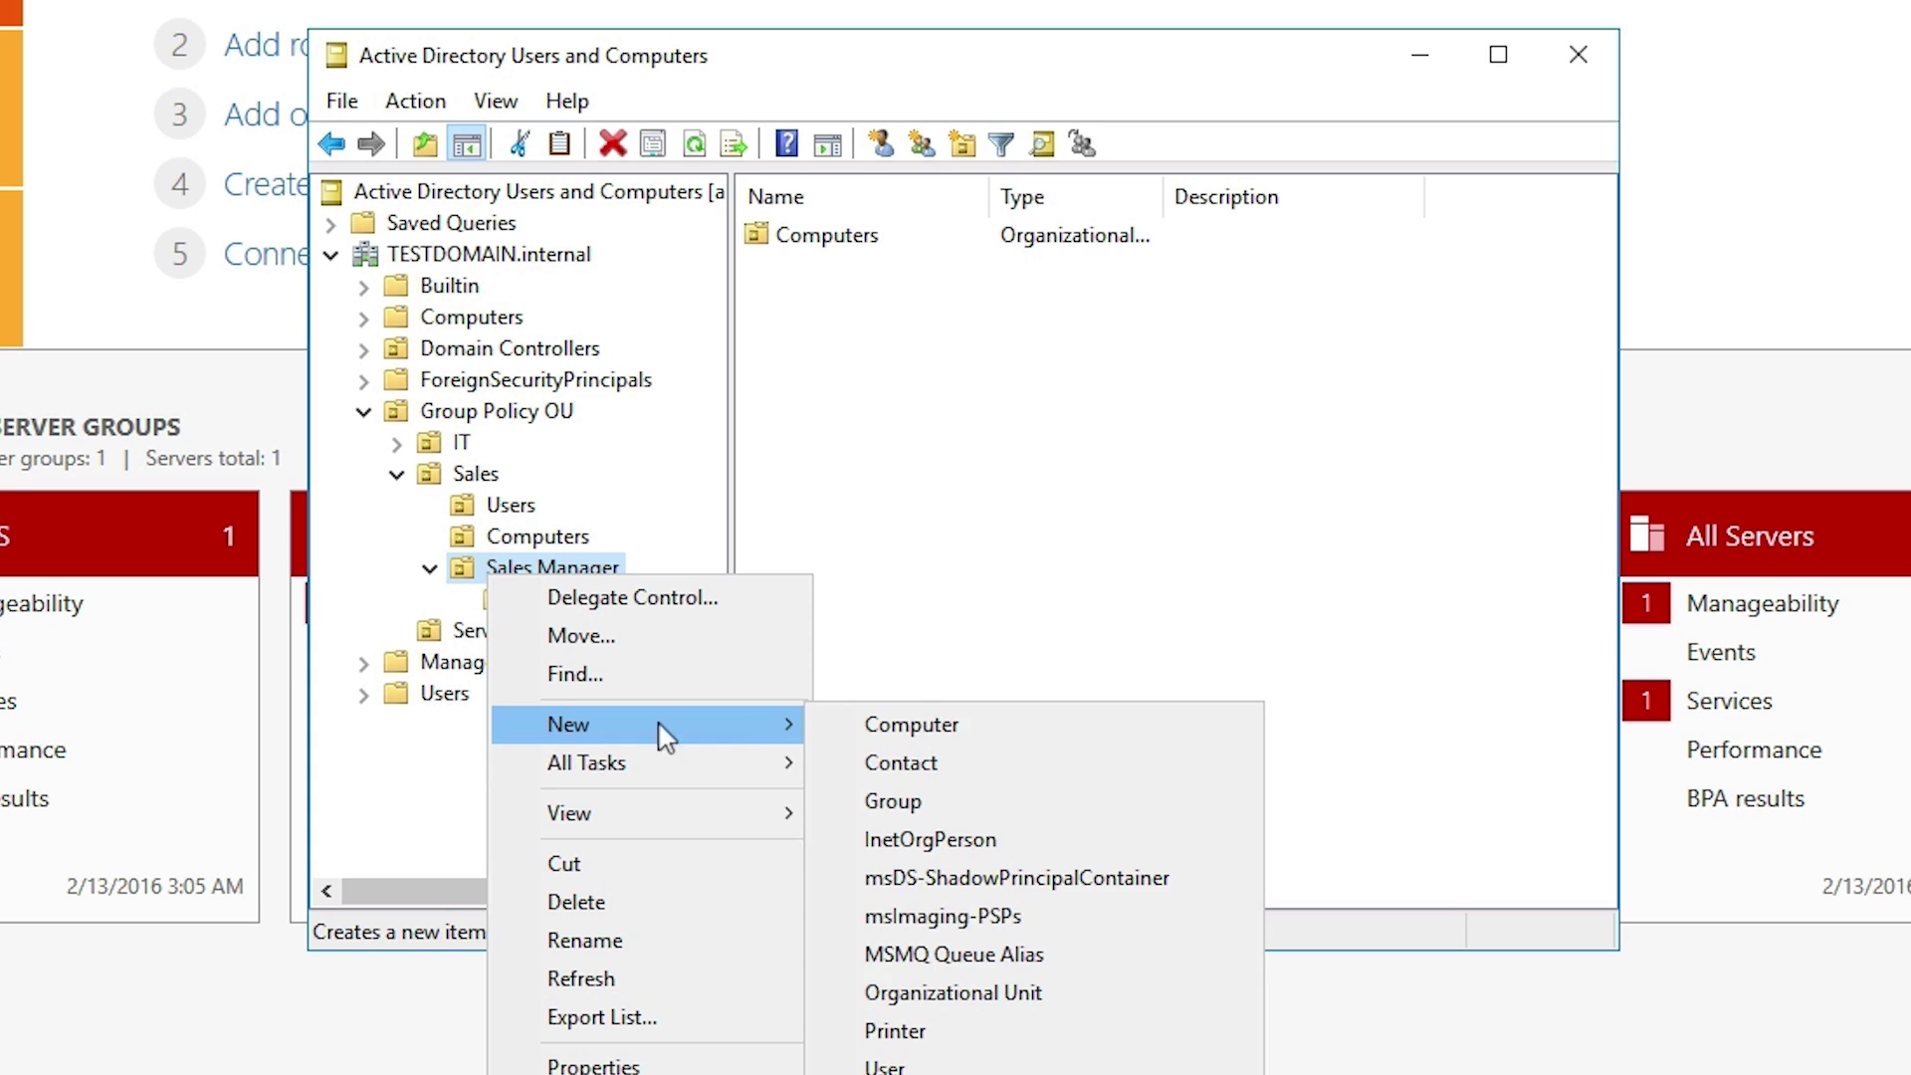
left_click(893, 992)
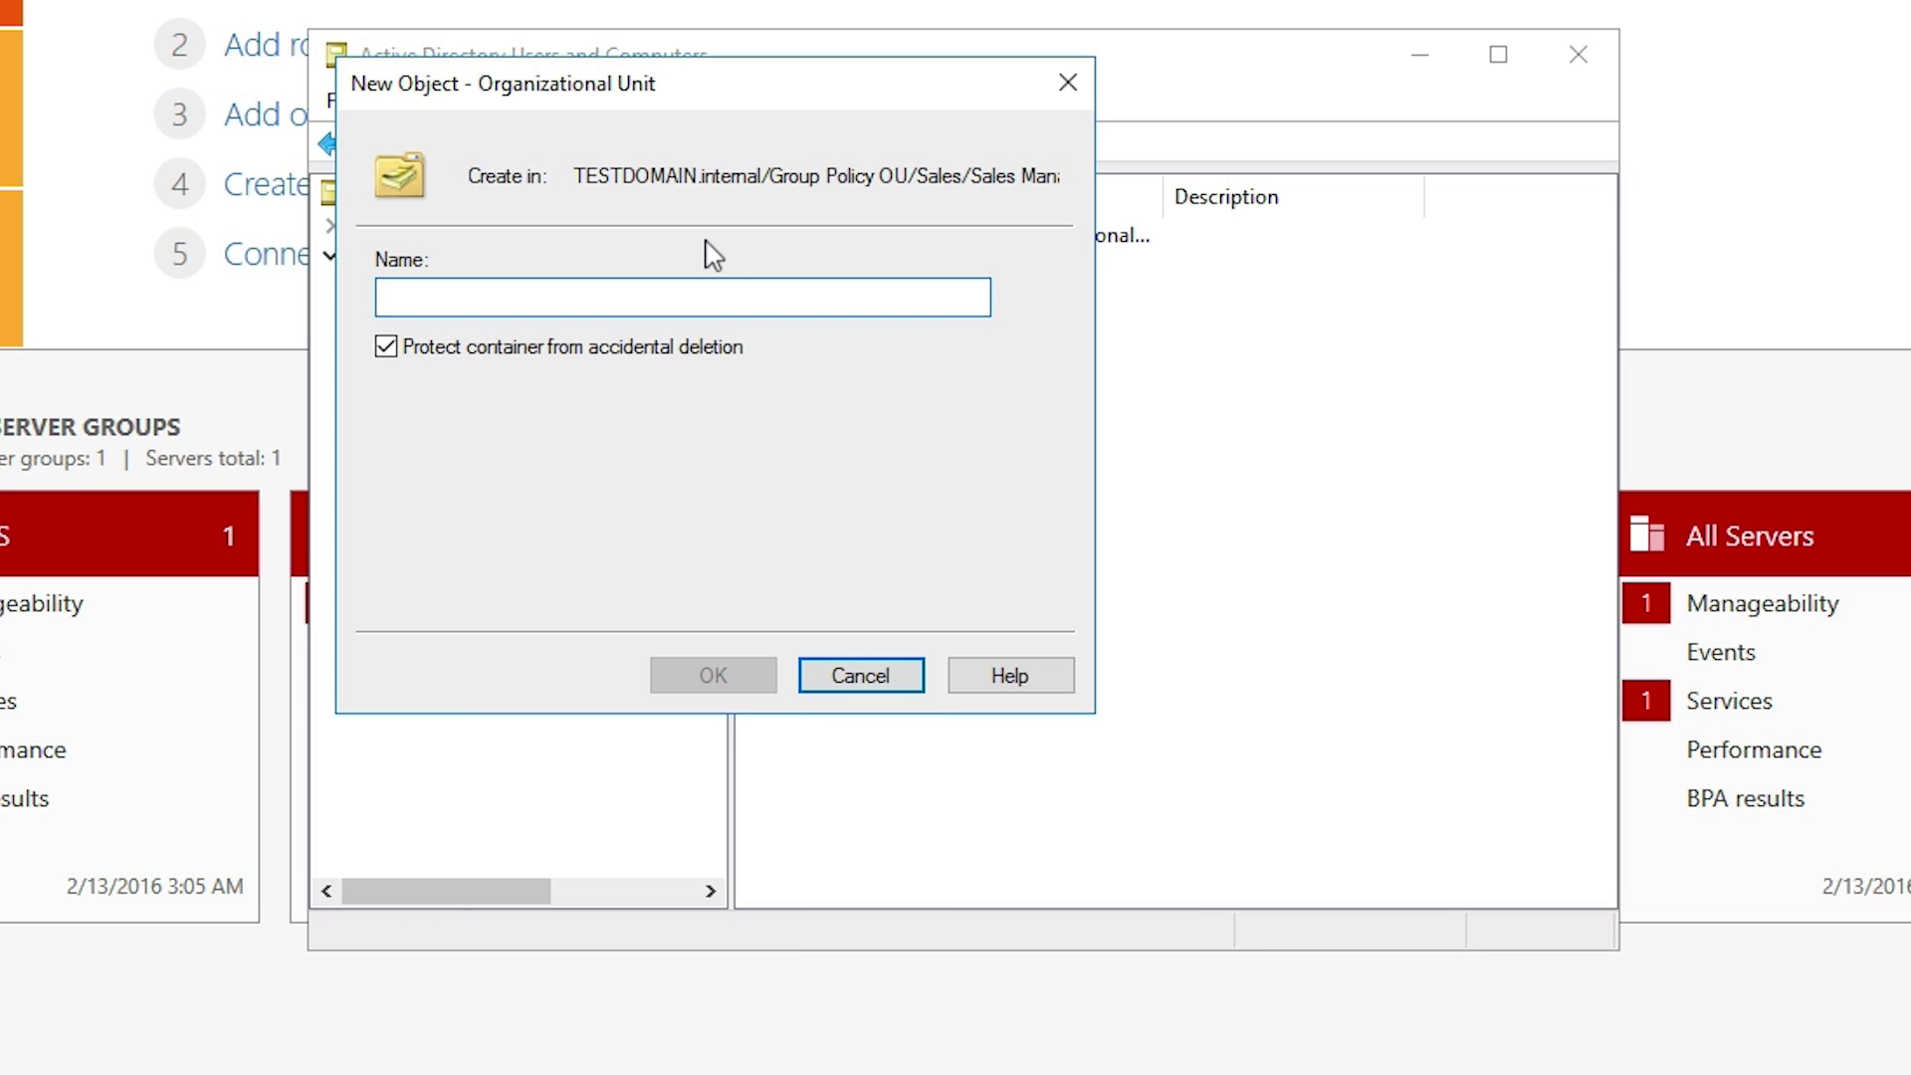
type("Users")
key("Return")
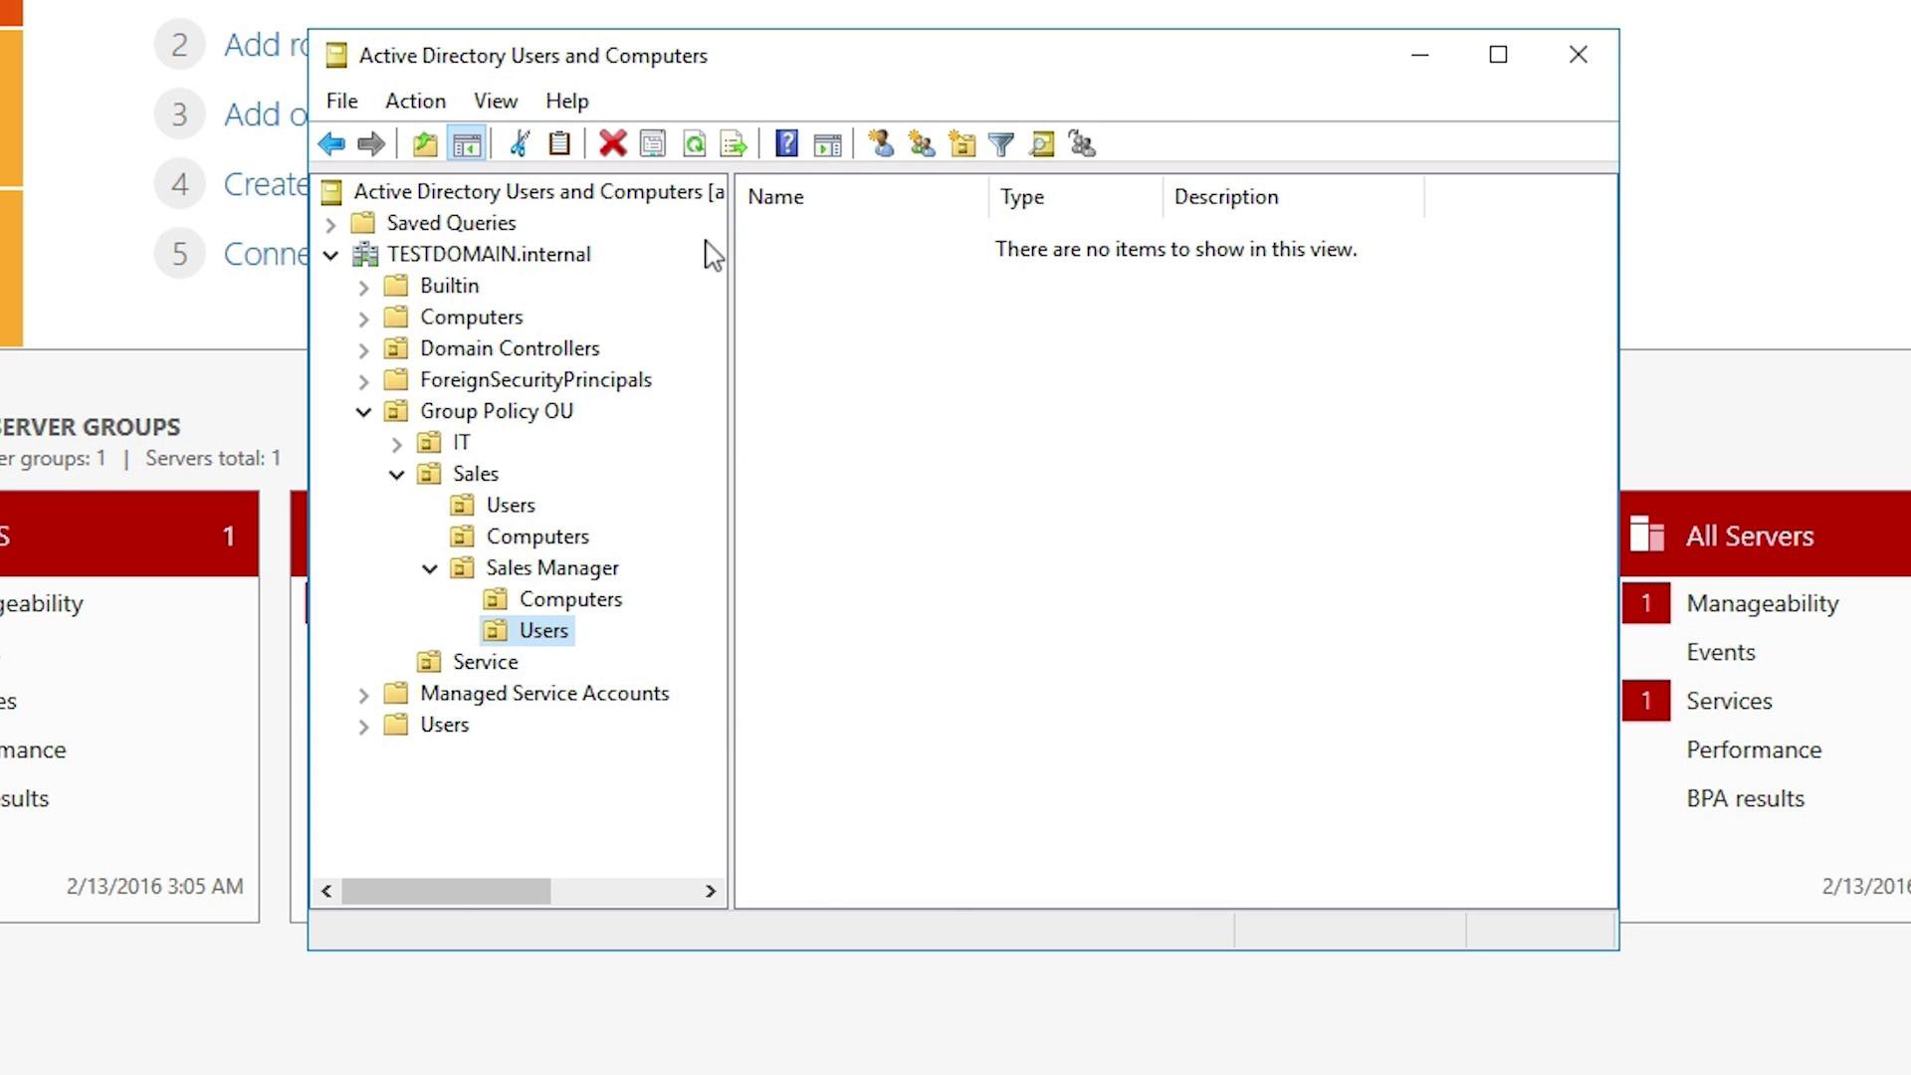
Collapse the Sales Manager and Sales branches and select the Service OU.
left_click(431, 569)
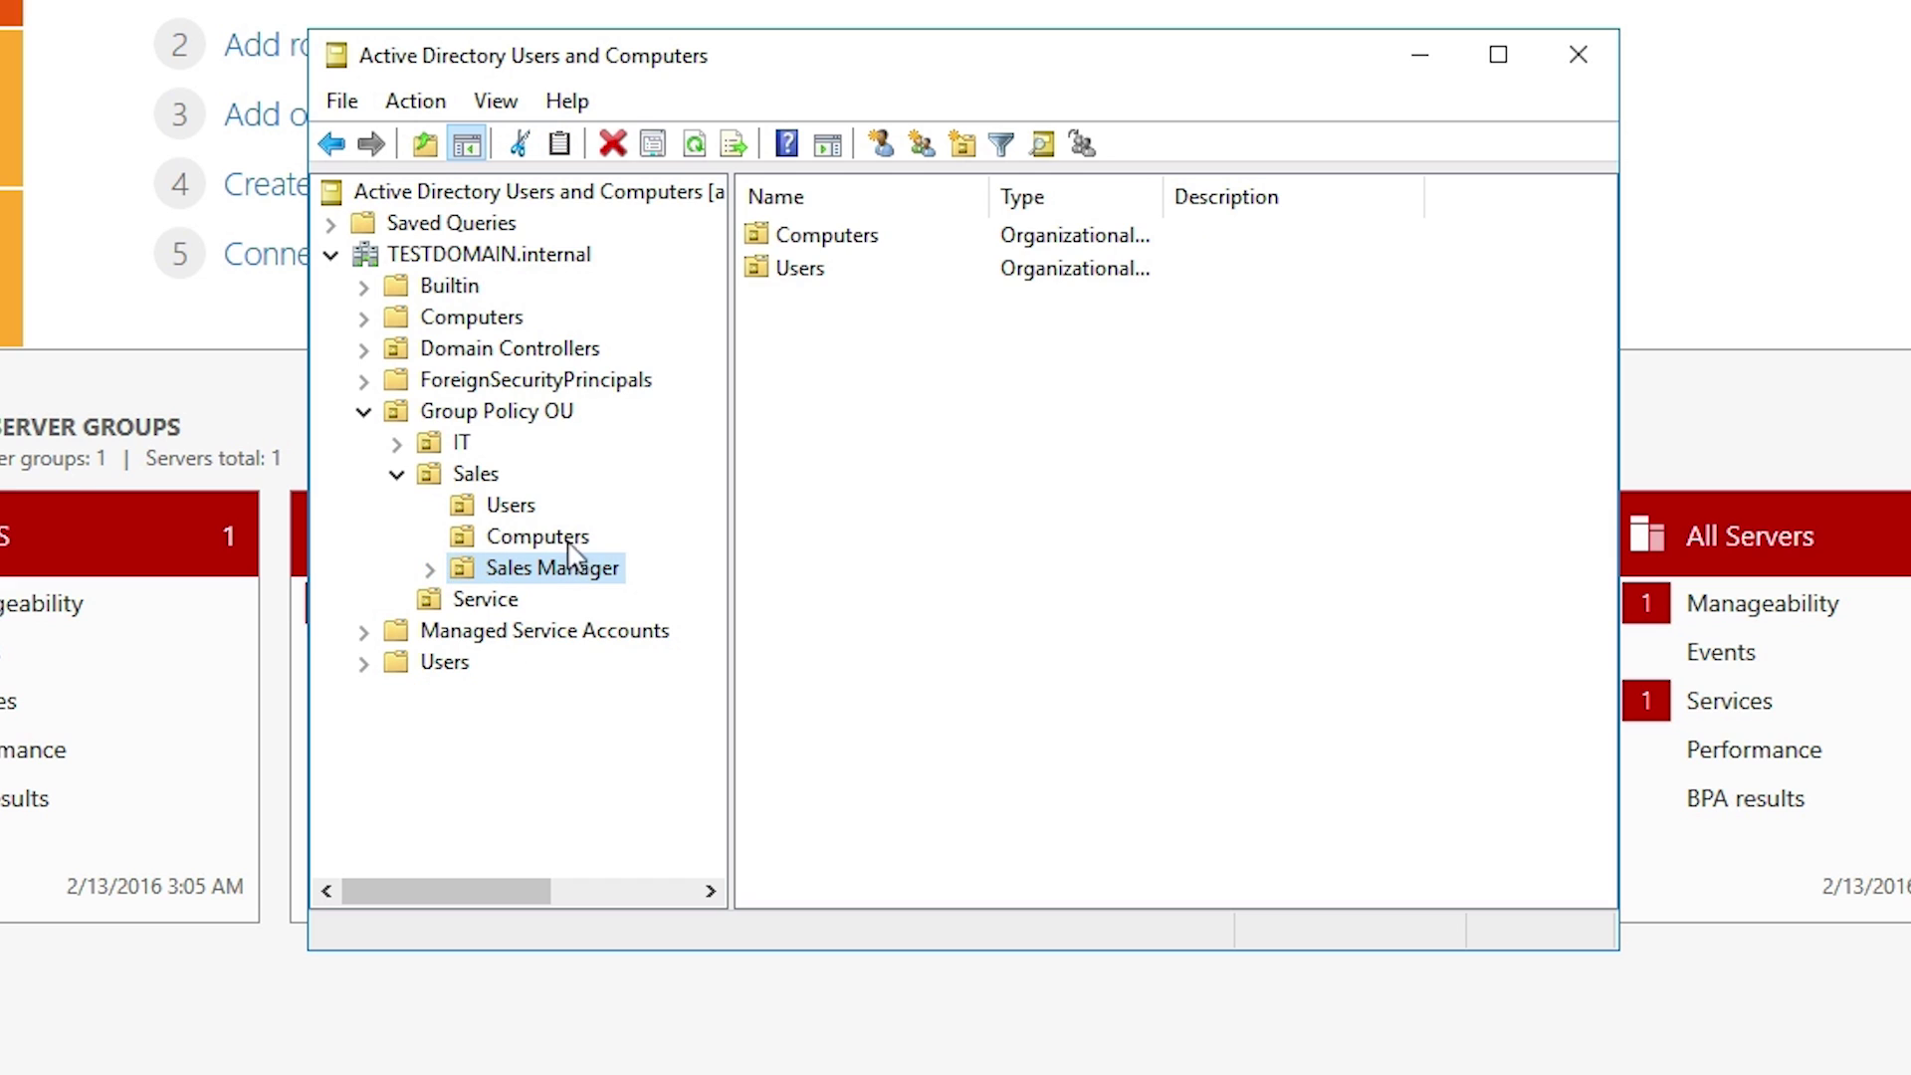
left_click(402, 475)
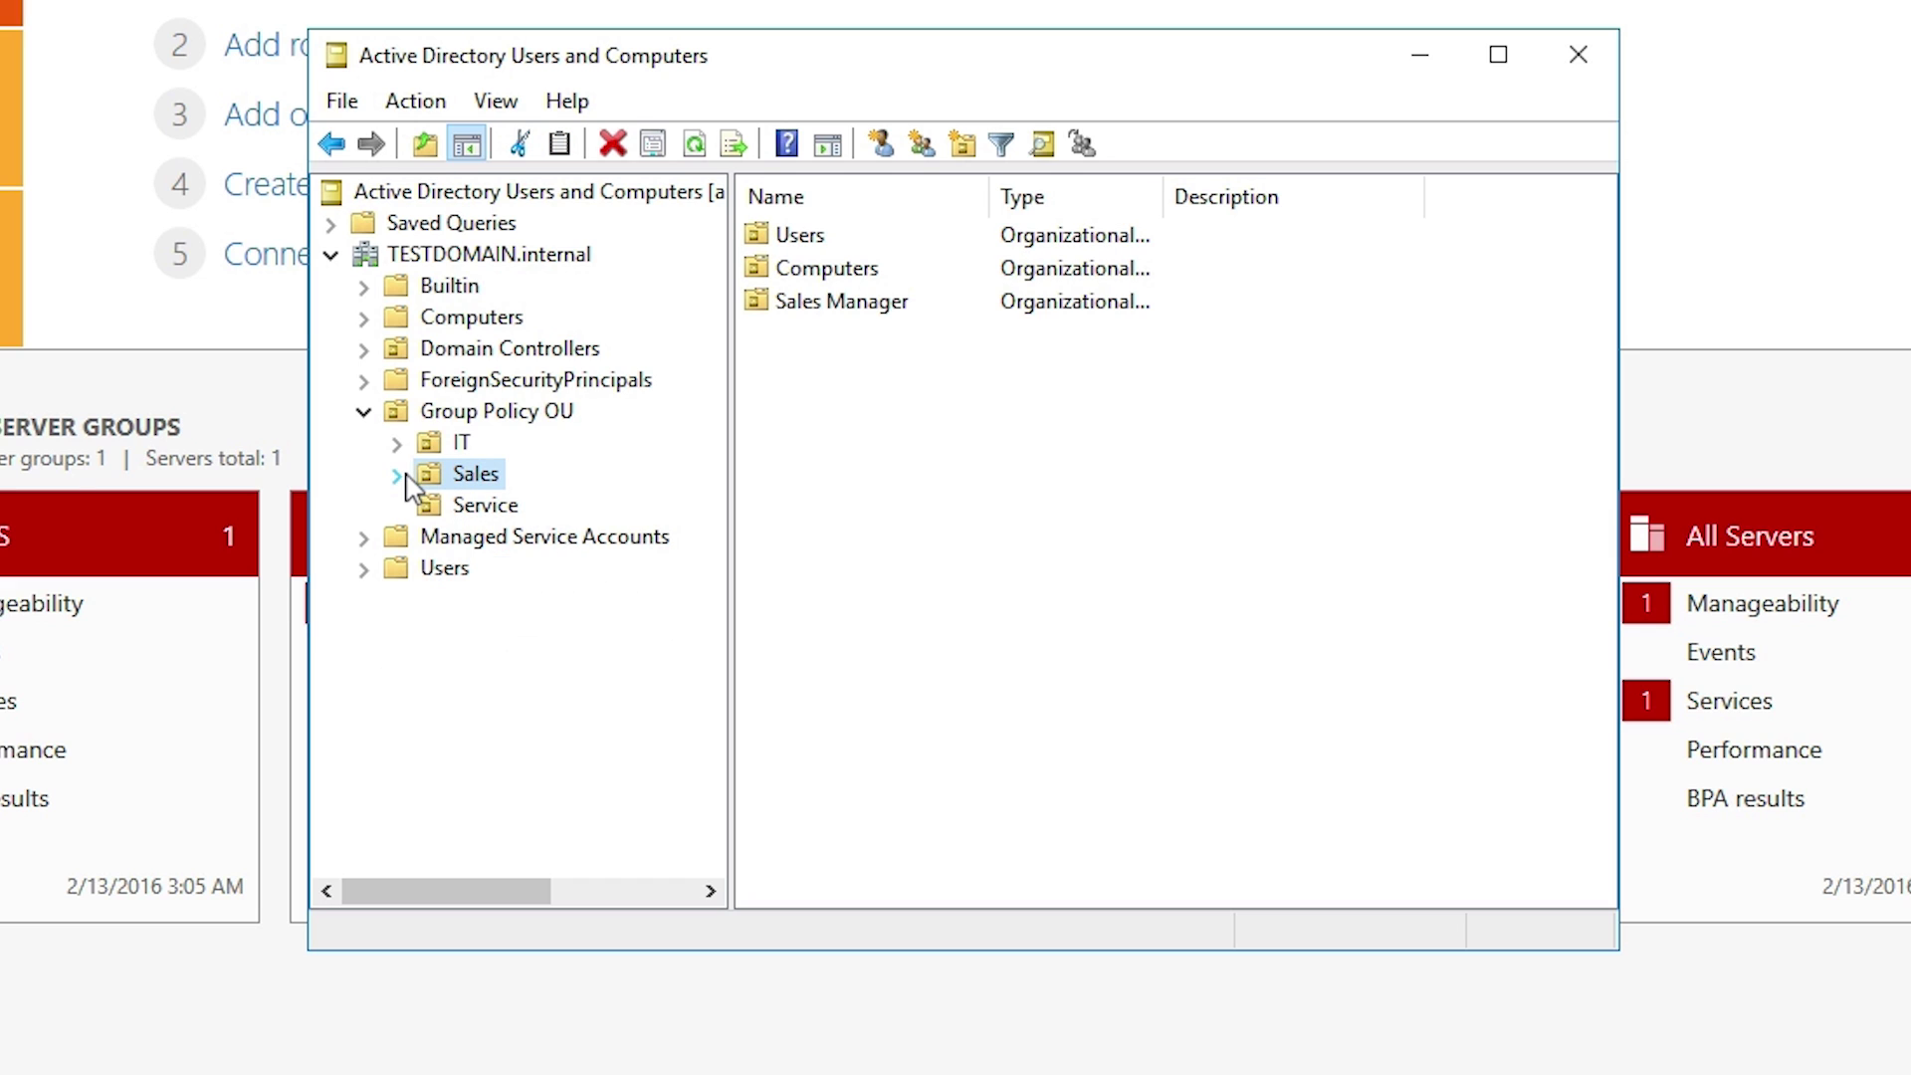
left_click(485, 508)
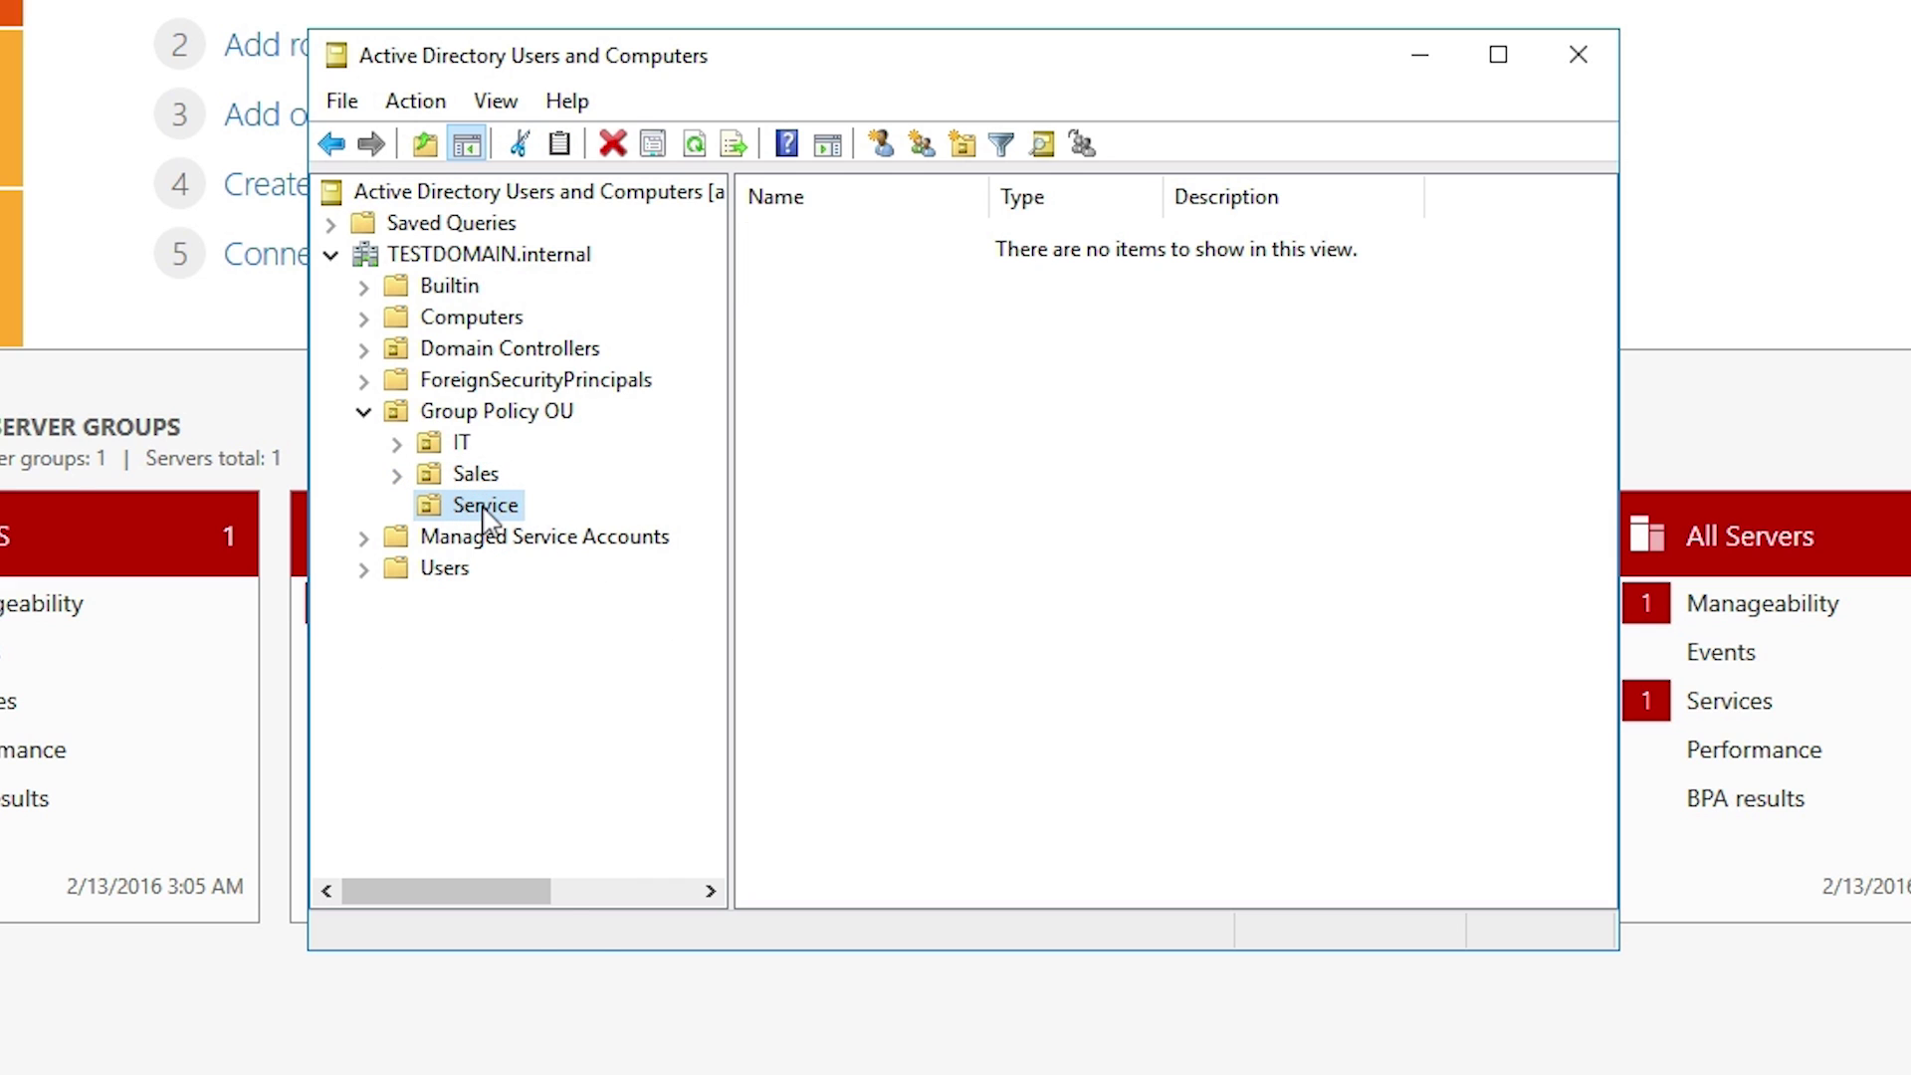
right_click(488, 512)
Create North and South OUs inside the Service OU.
mouse_move(575, 657)
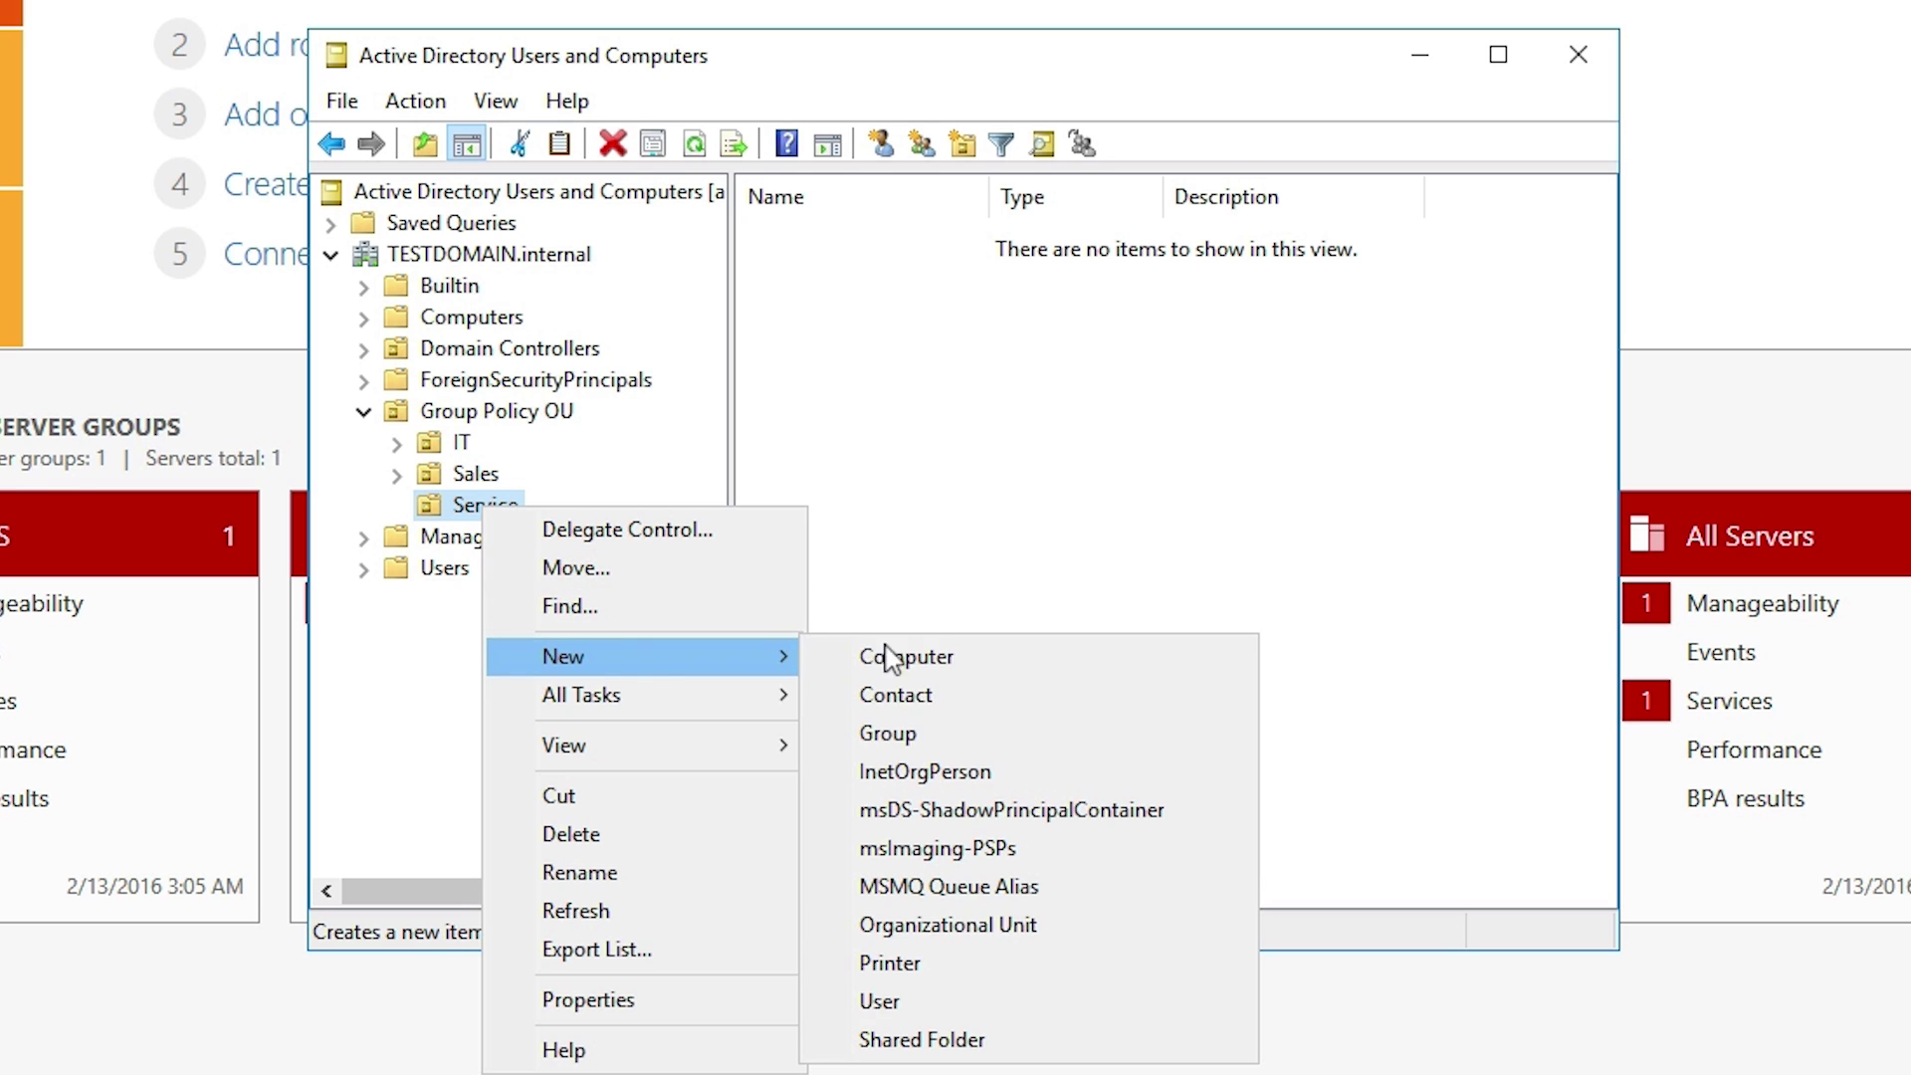
left_click(956, 926)
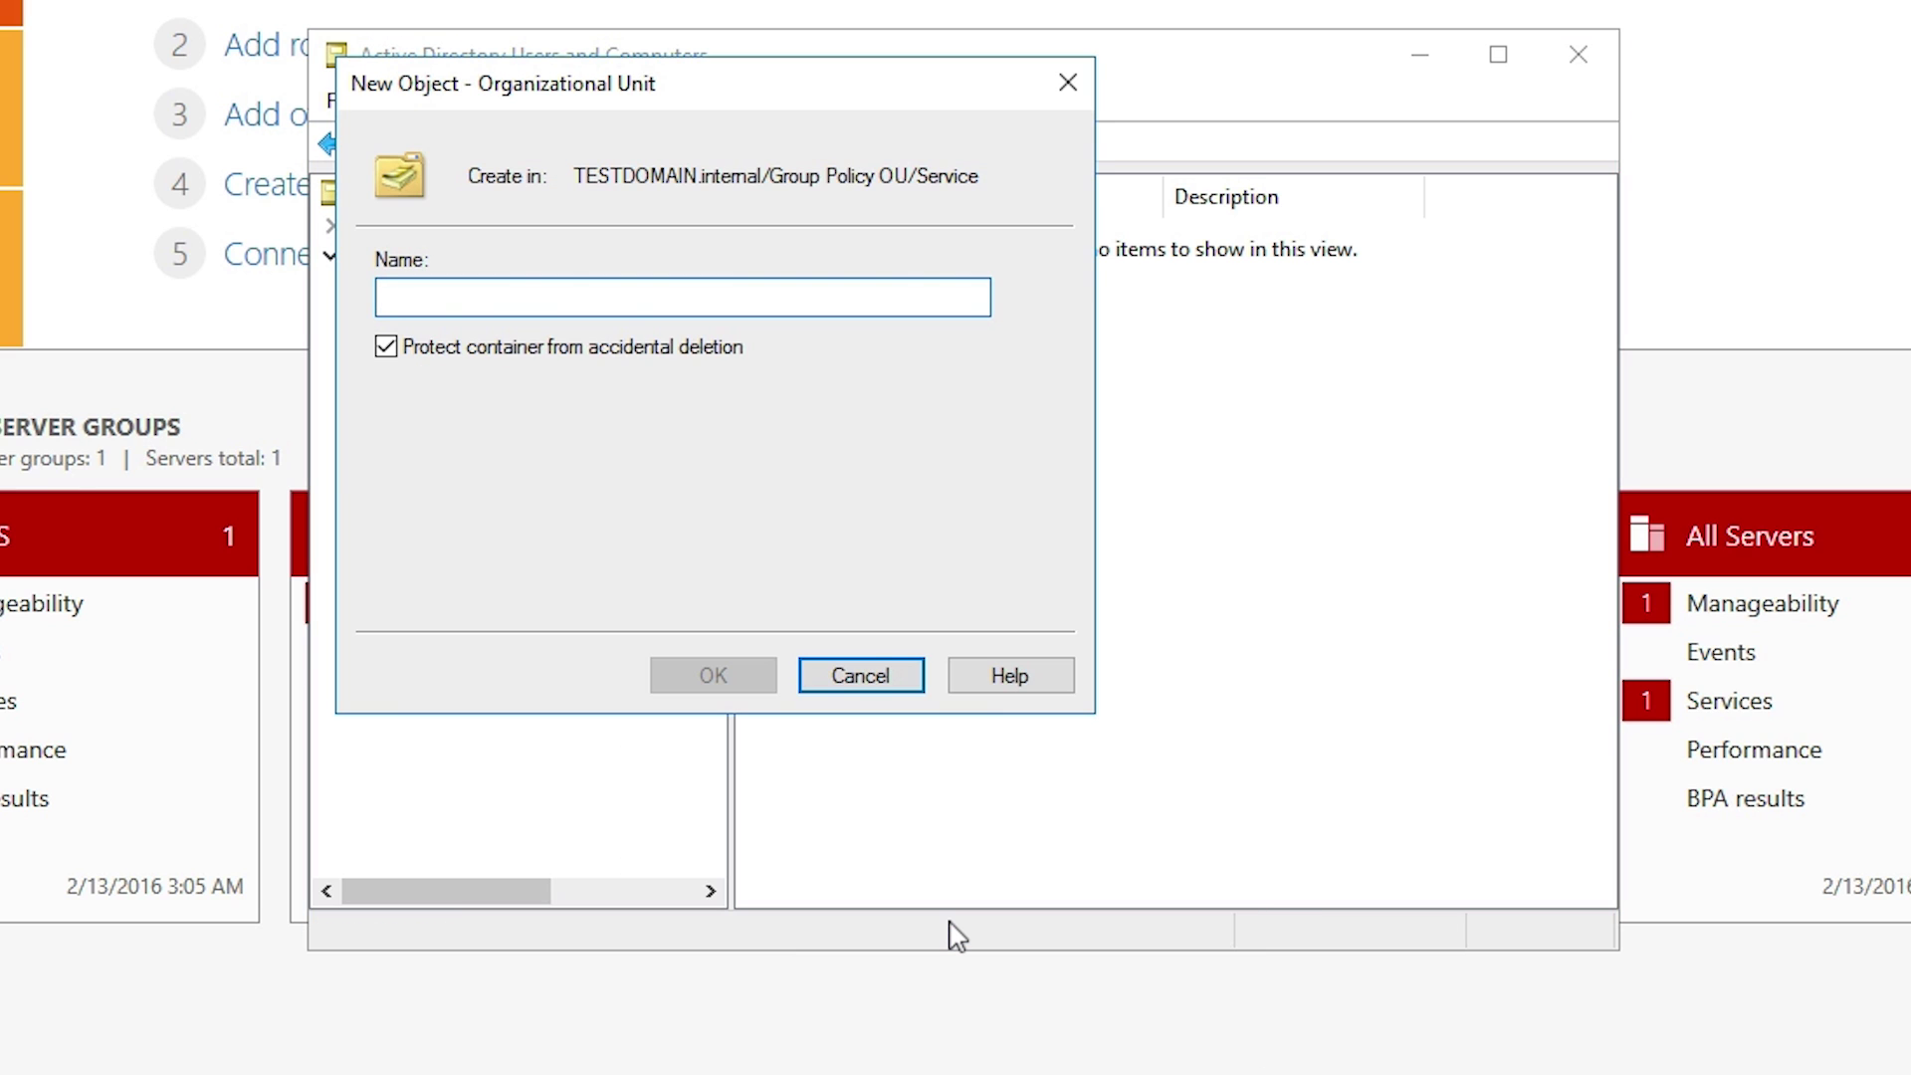
type("North")
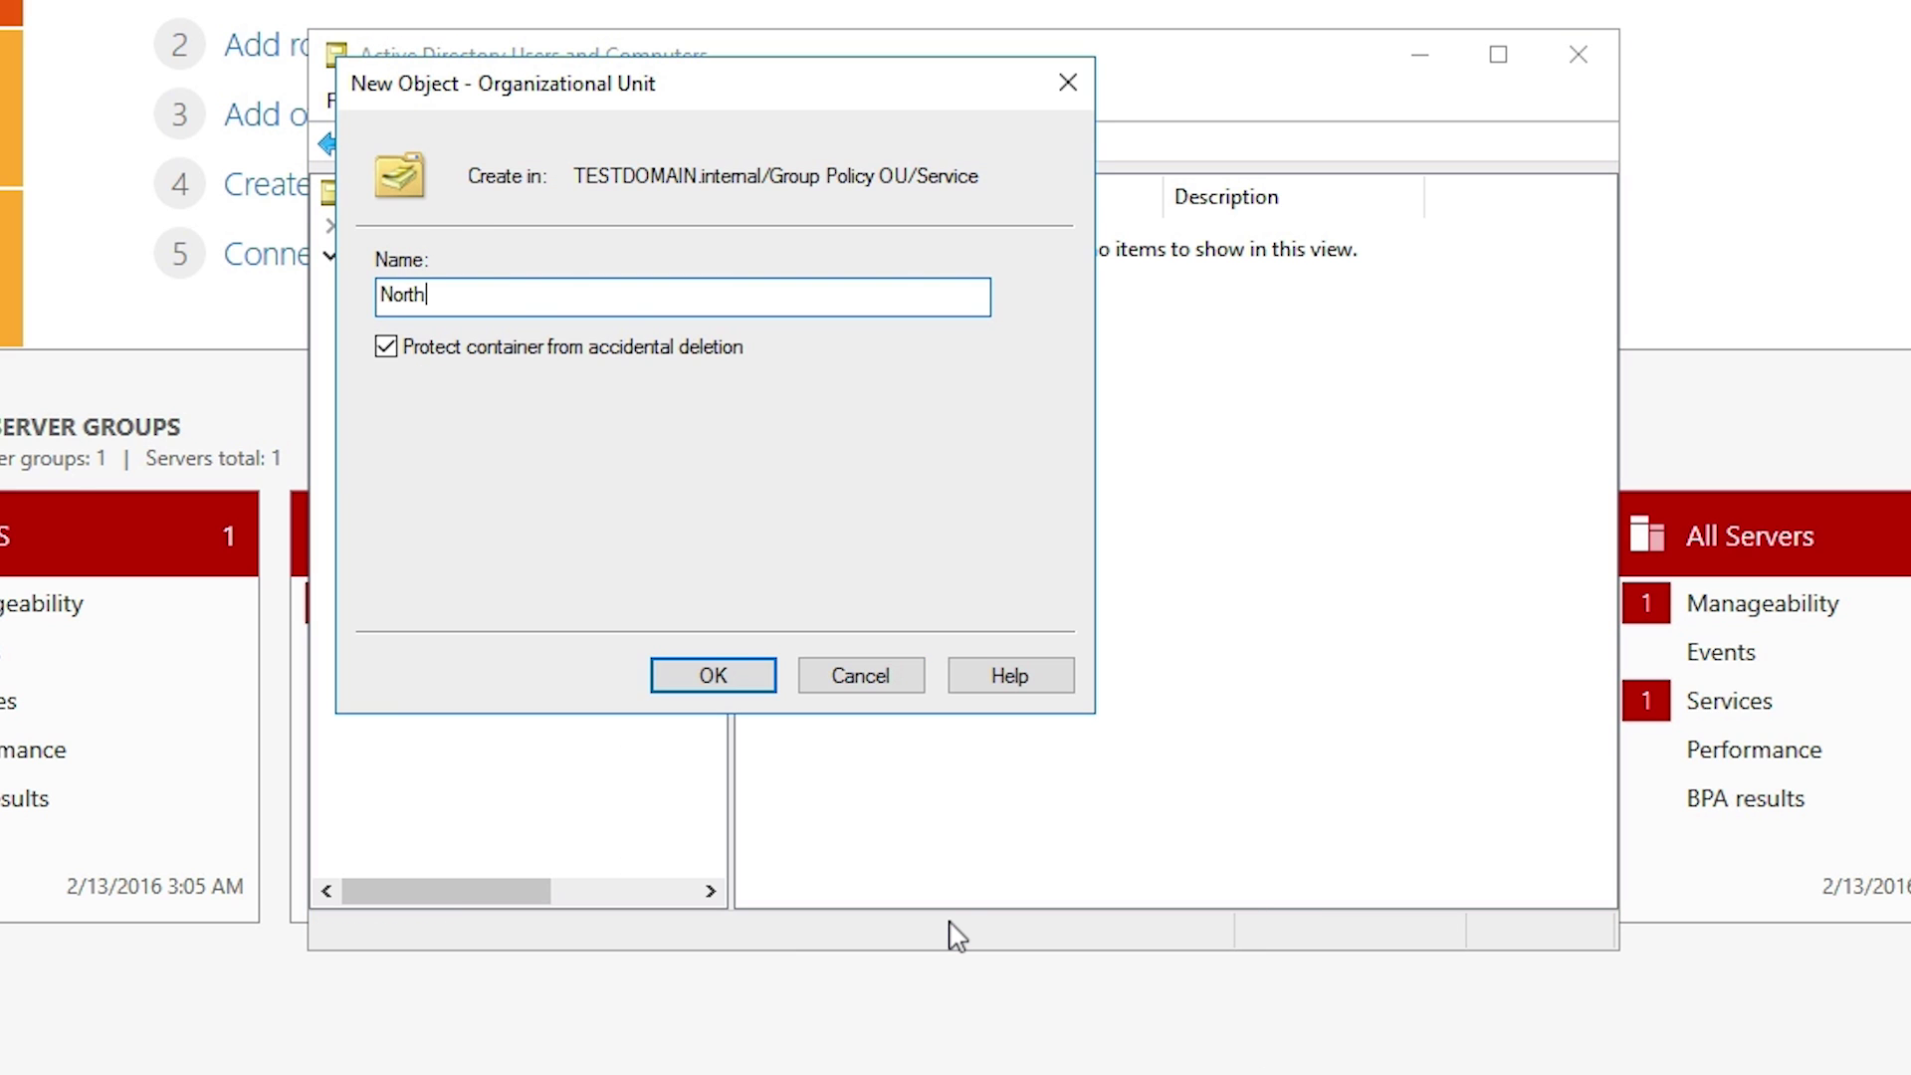
key("Return")
right_click(478, 515)
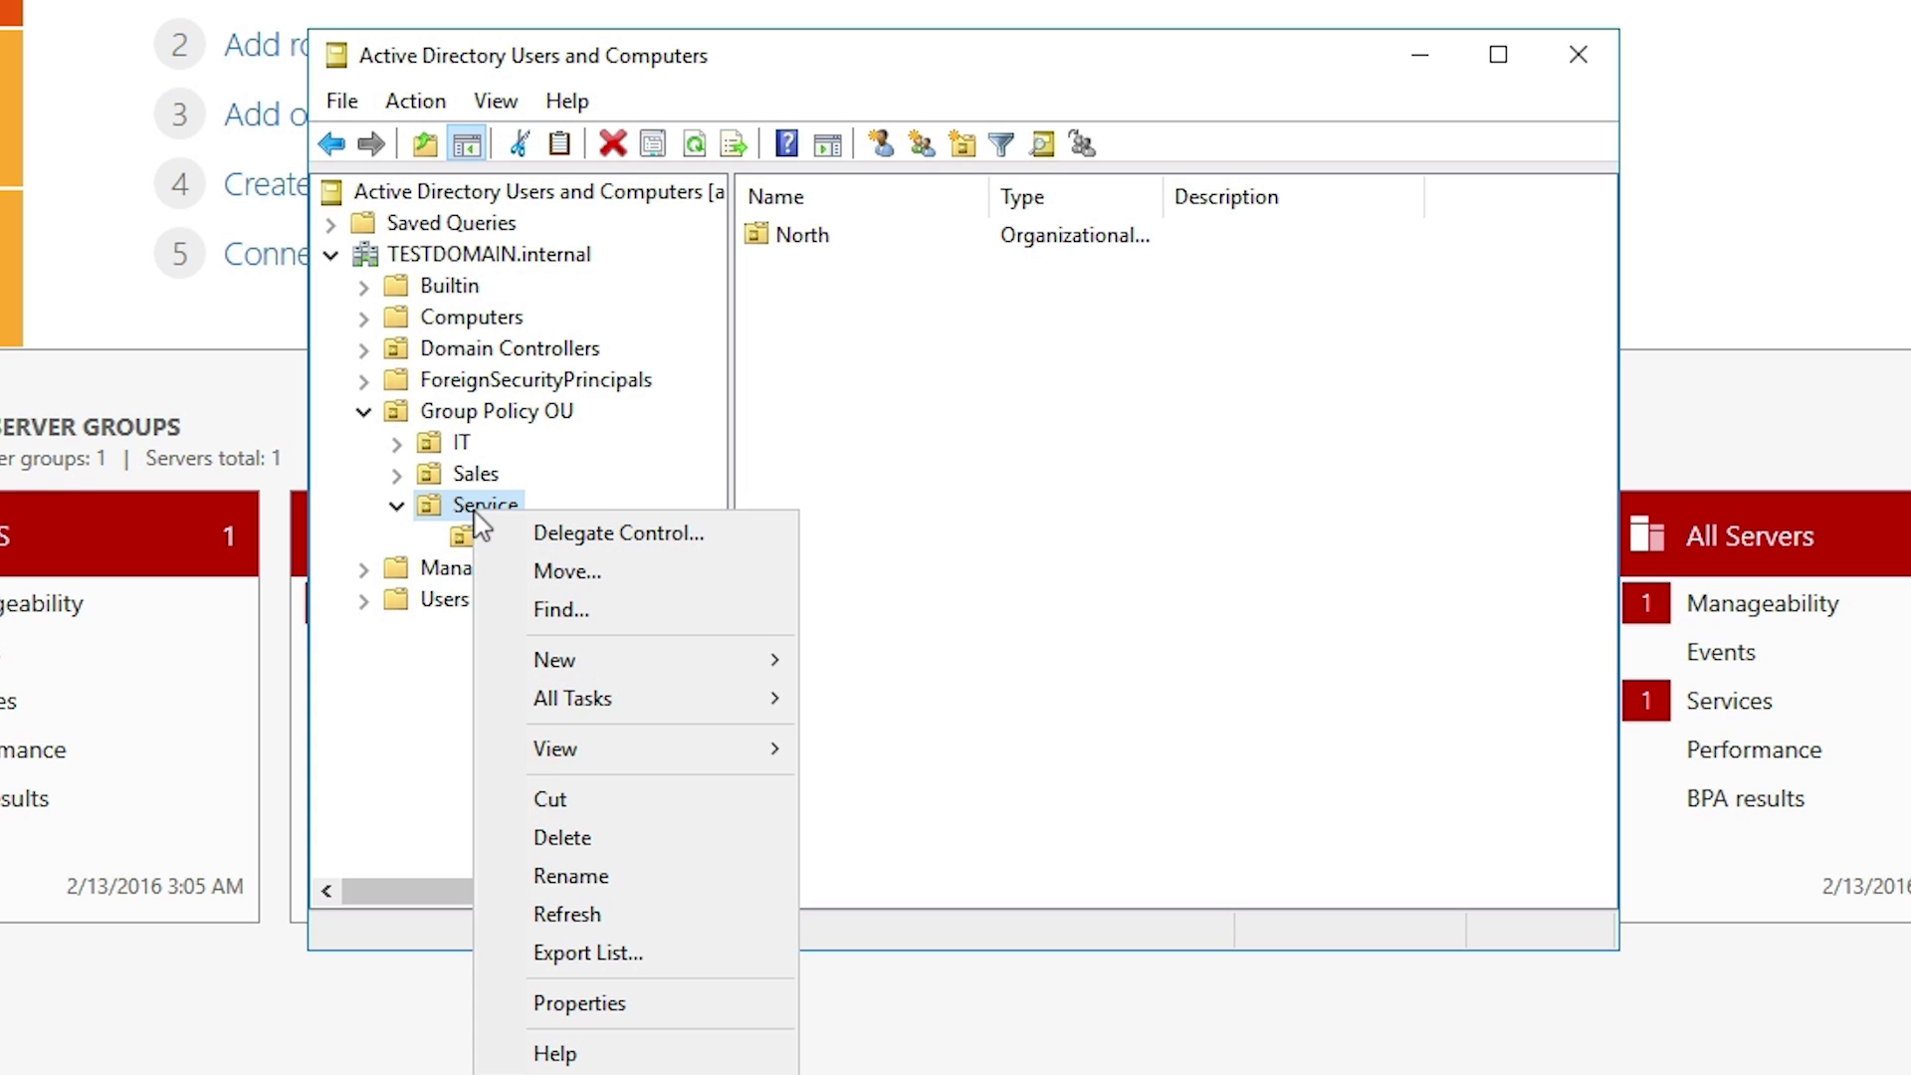
mouse_move(738, 657)
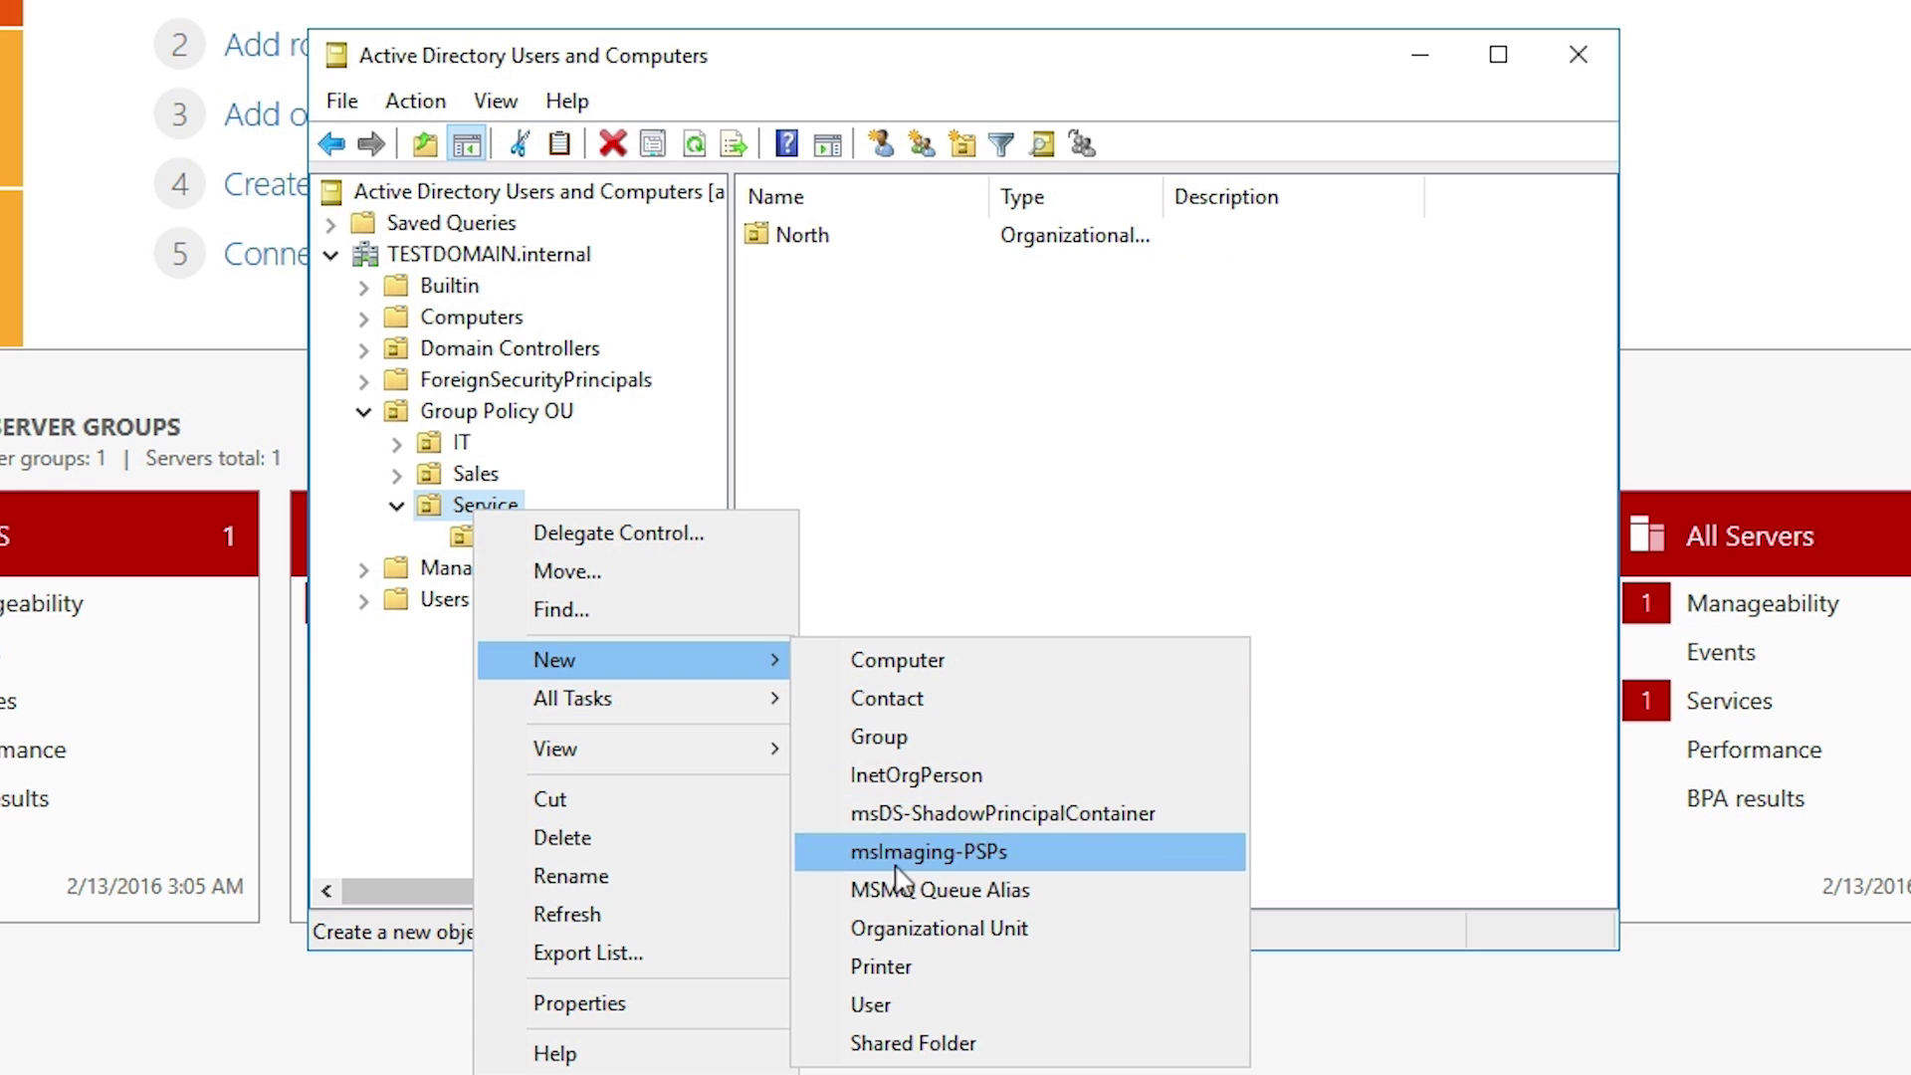
left_click(886, 927)
type("S")
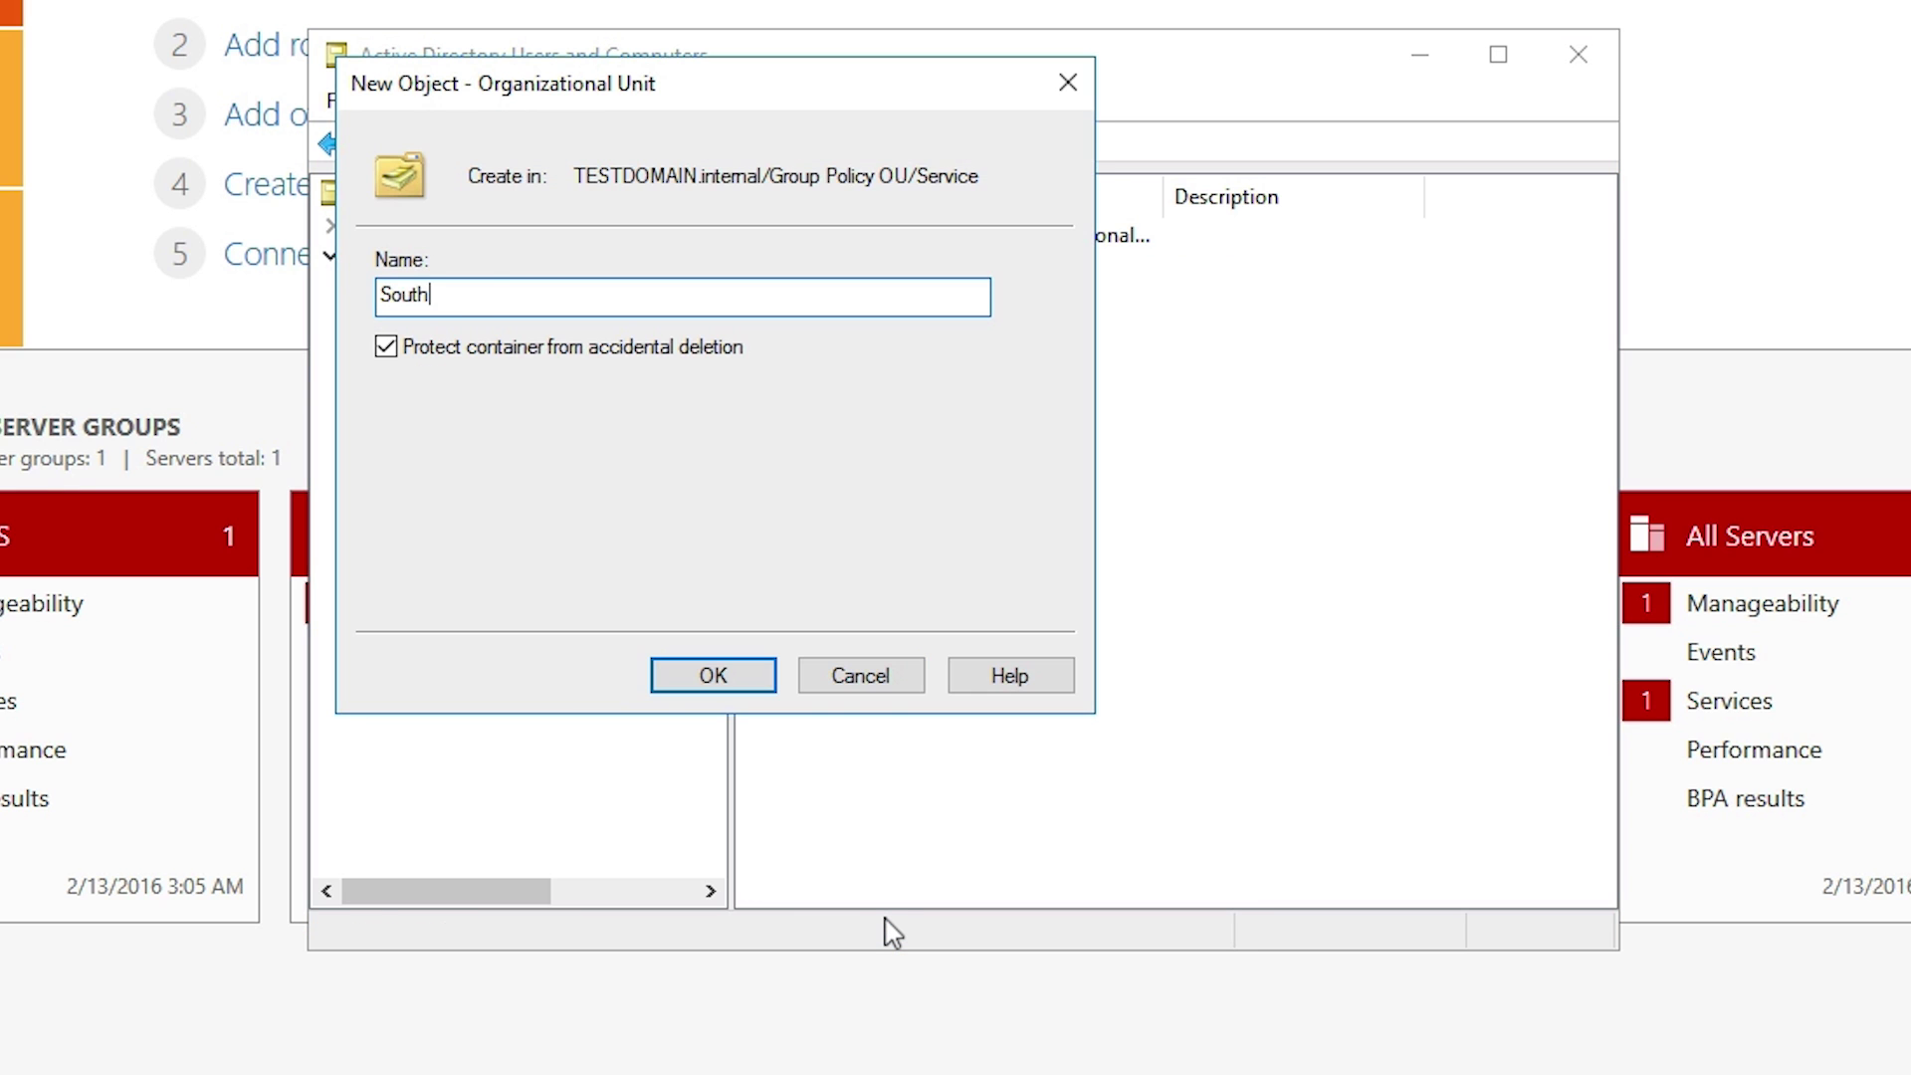
type("outh")
key("Return")
right_click(519, 545)
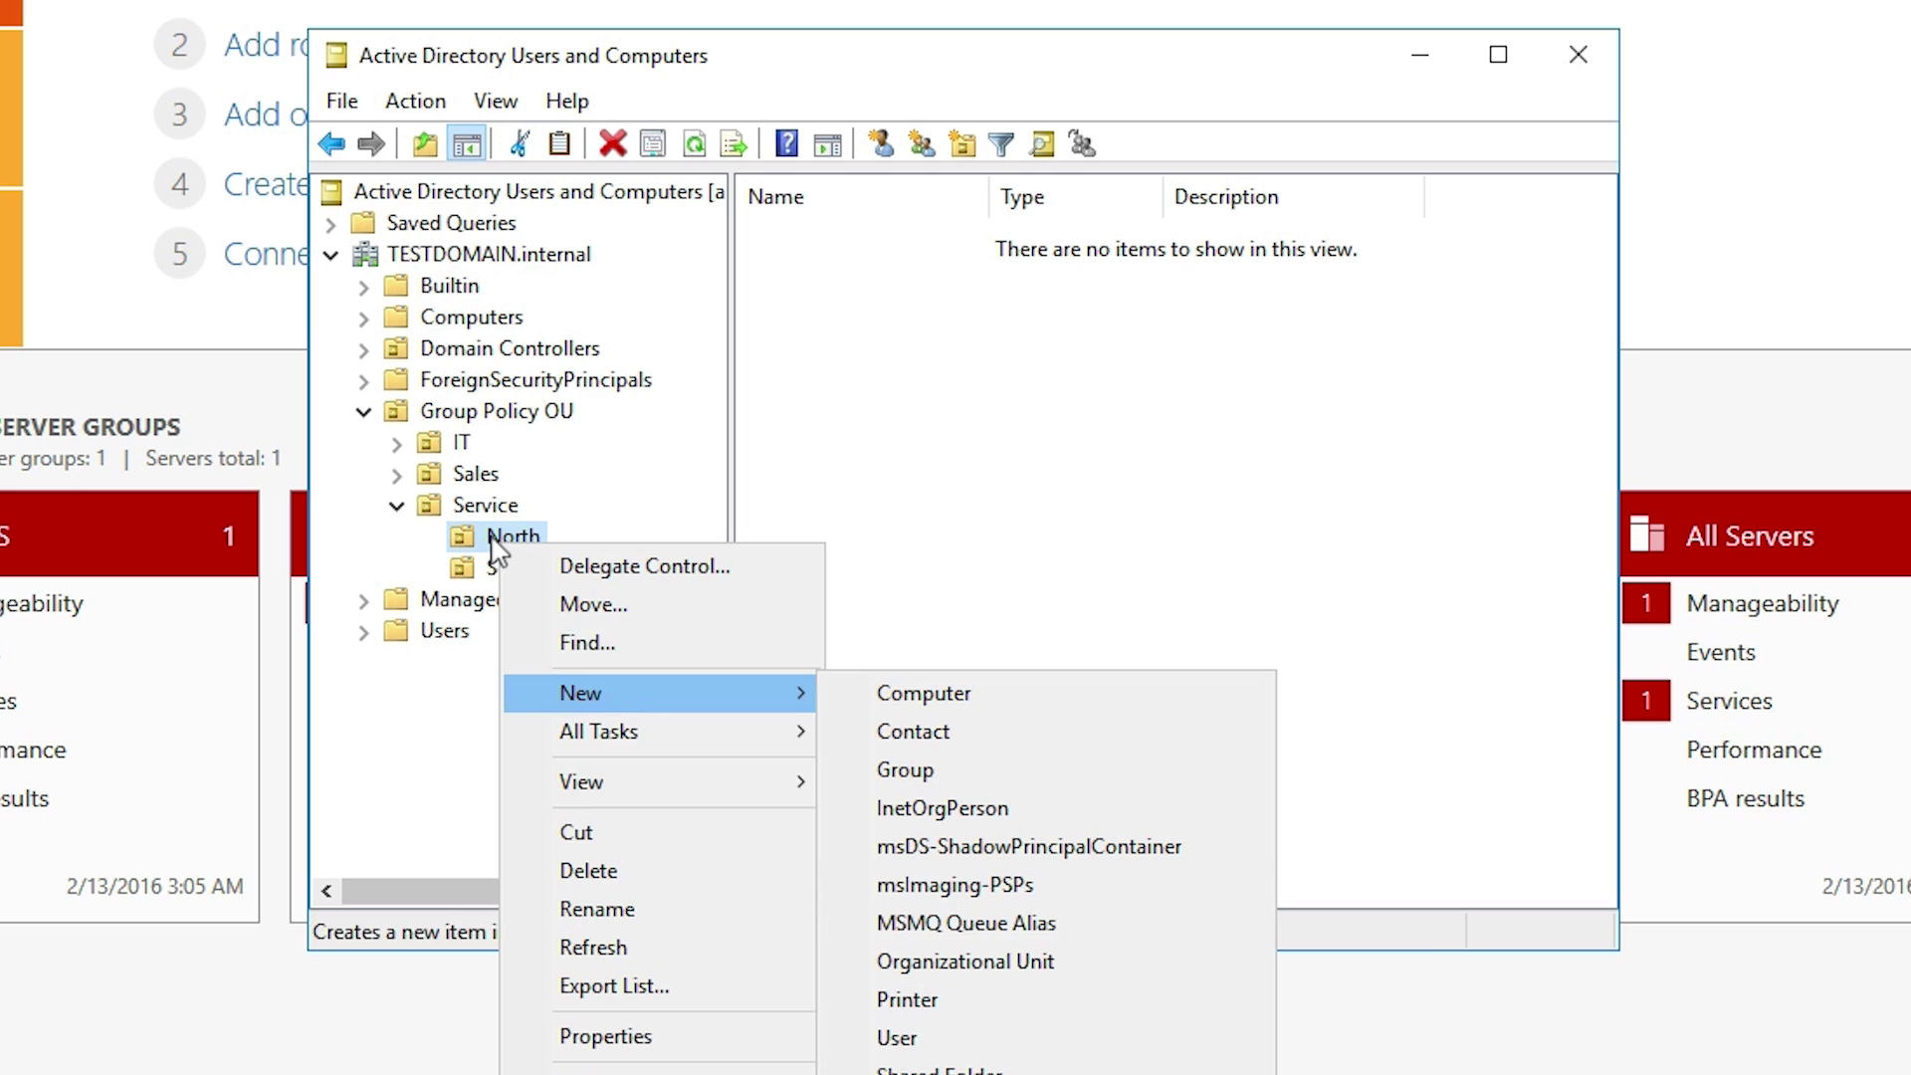
Add a Computers OU inside North and another inside South.
left_click(989, 964)
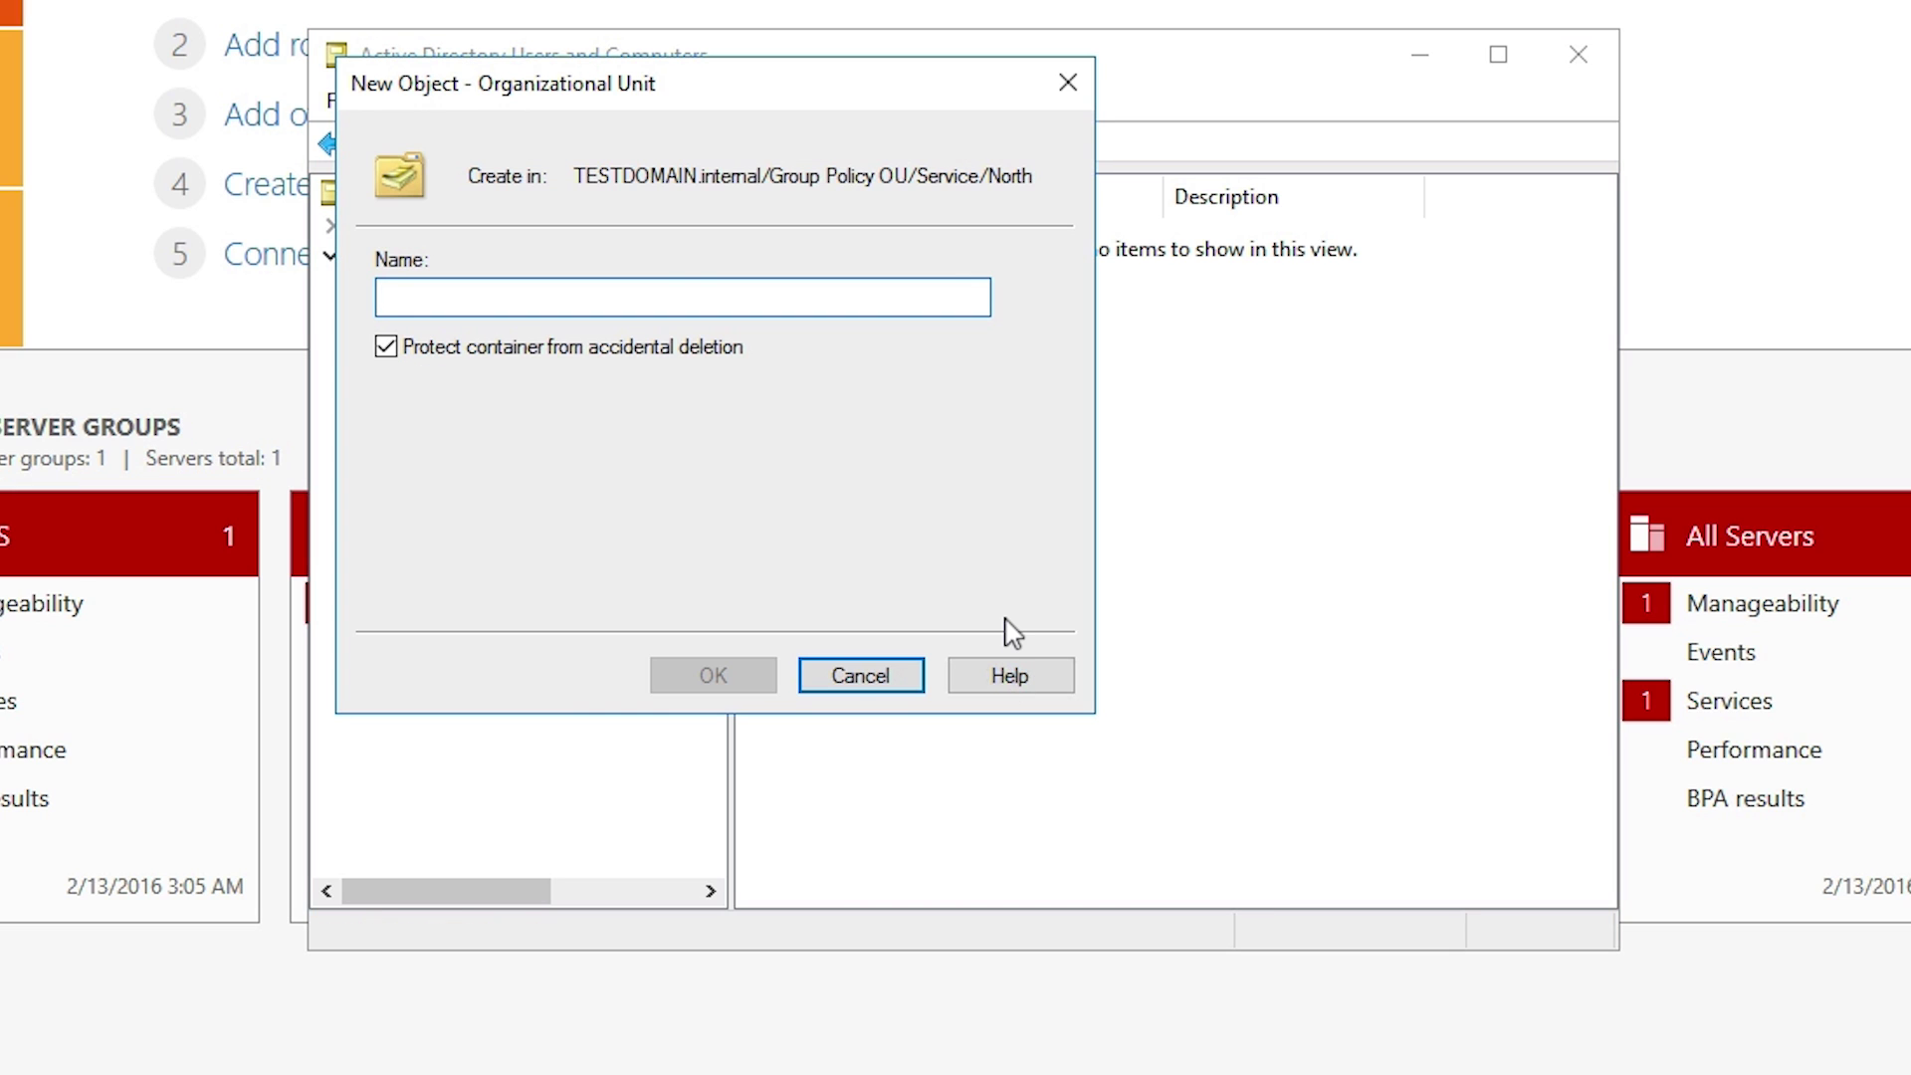
type("Computer")
key("Return")
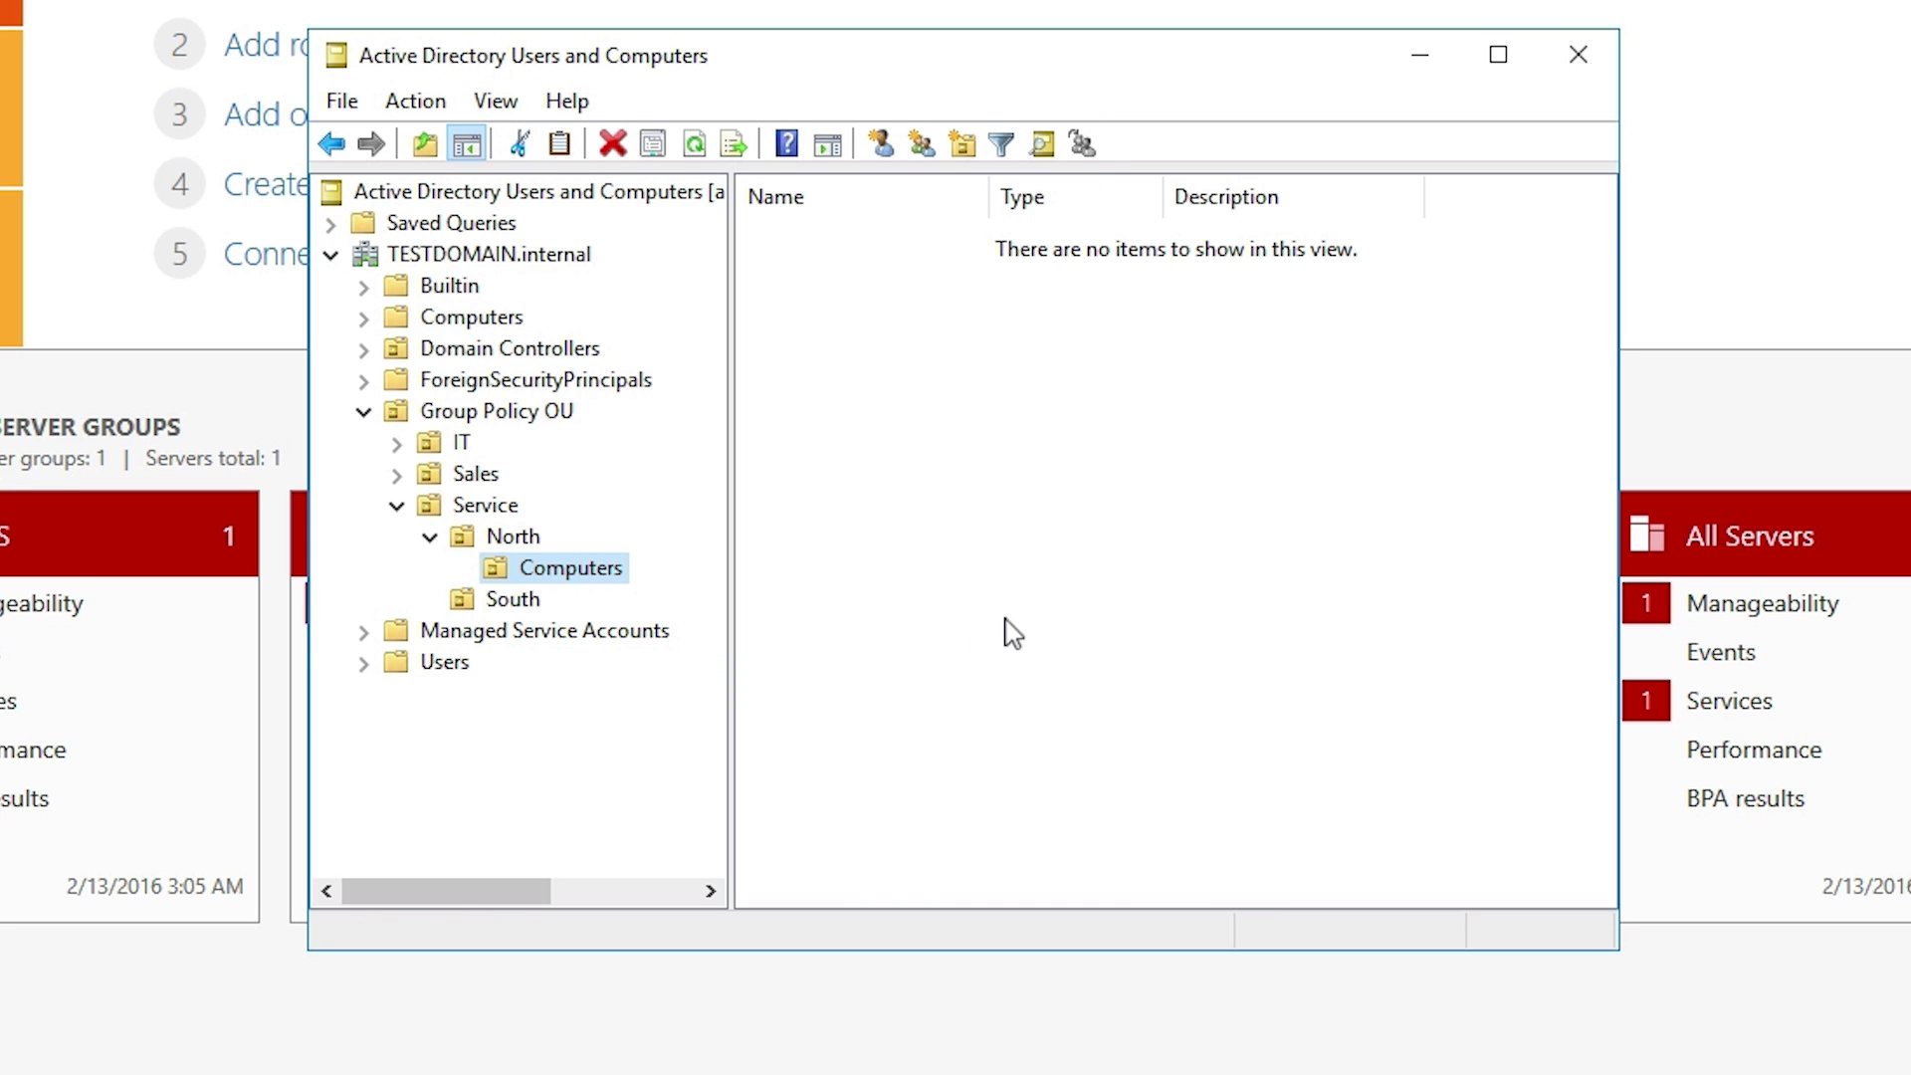
right_click(492, 600)
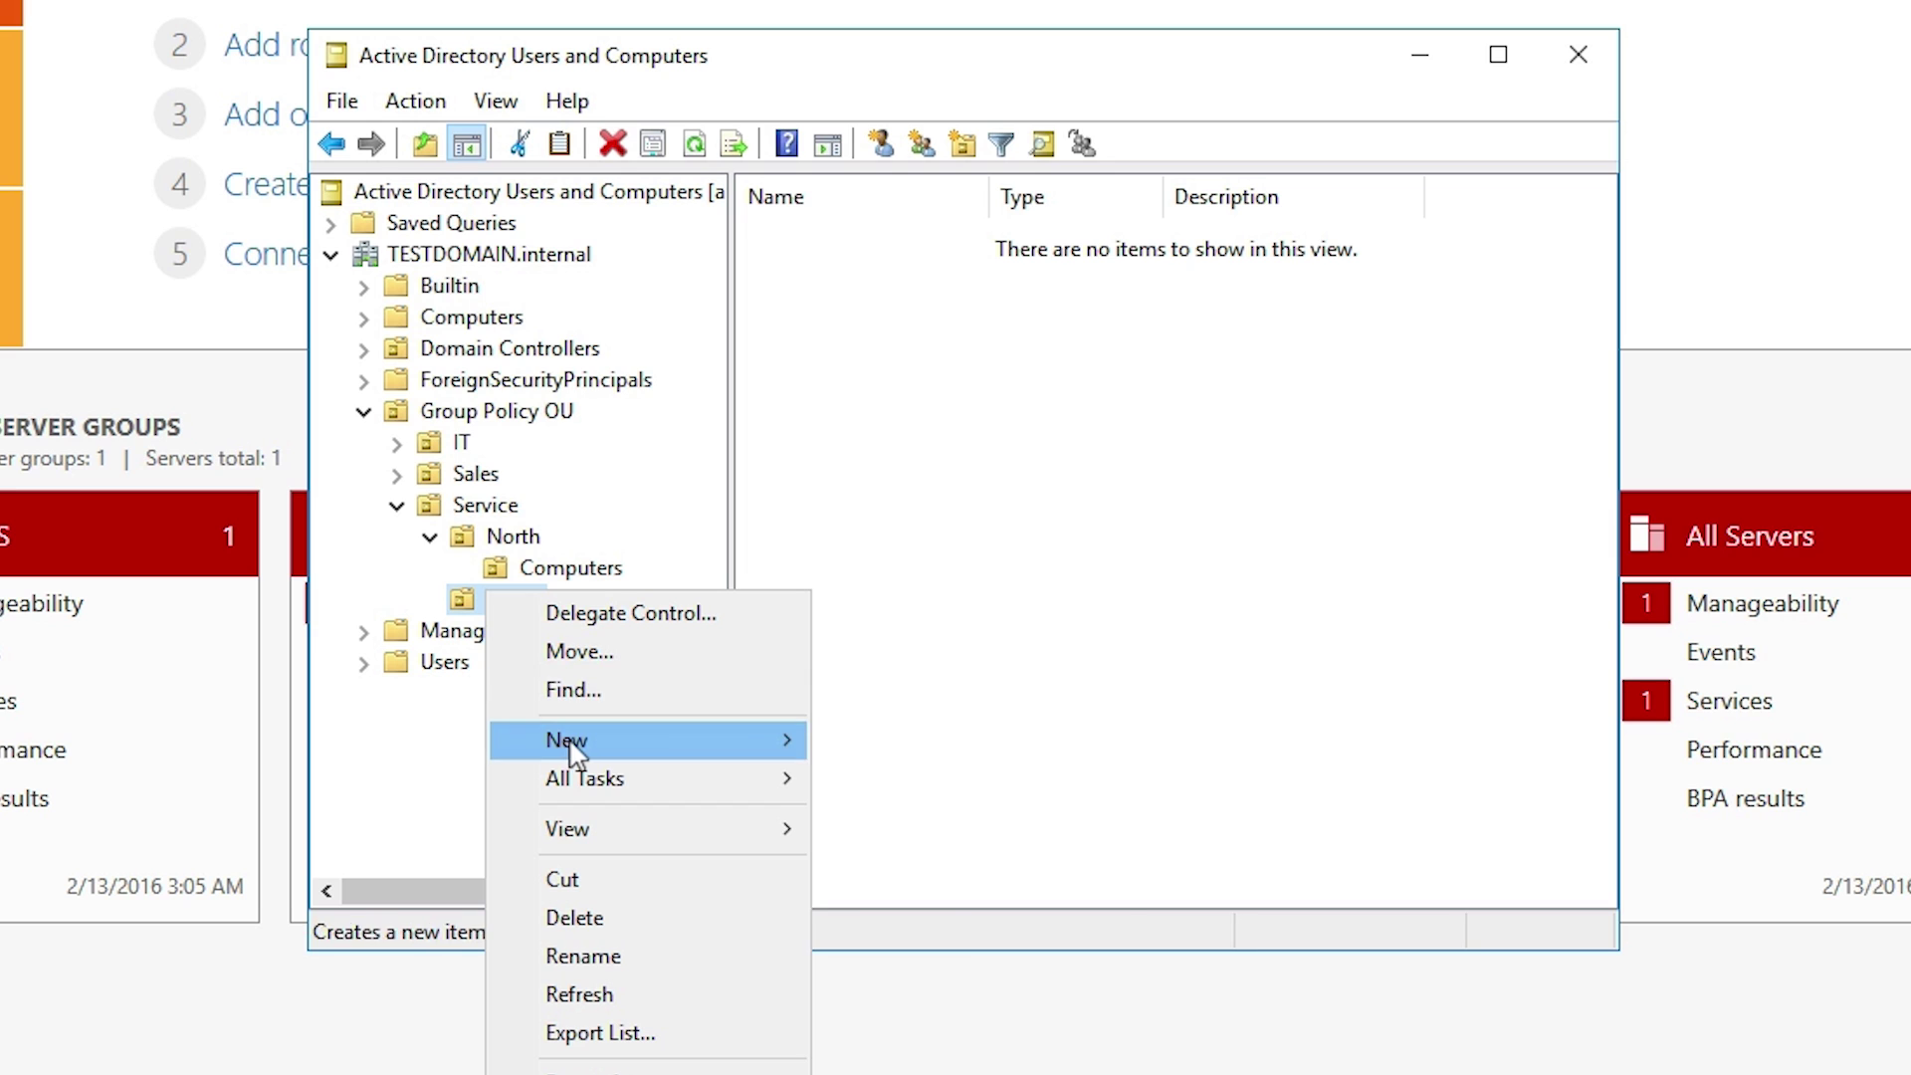
mouse_move(568, 748)
left_click(915, 1005)
type("C")
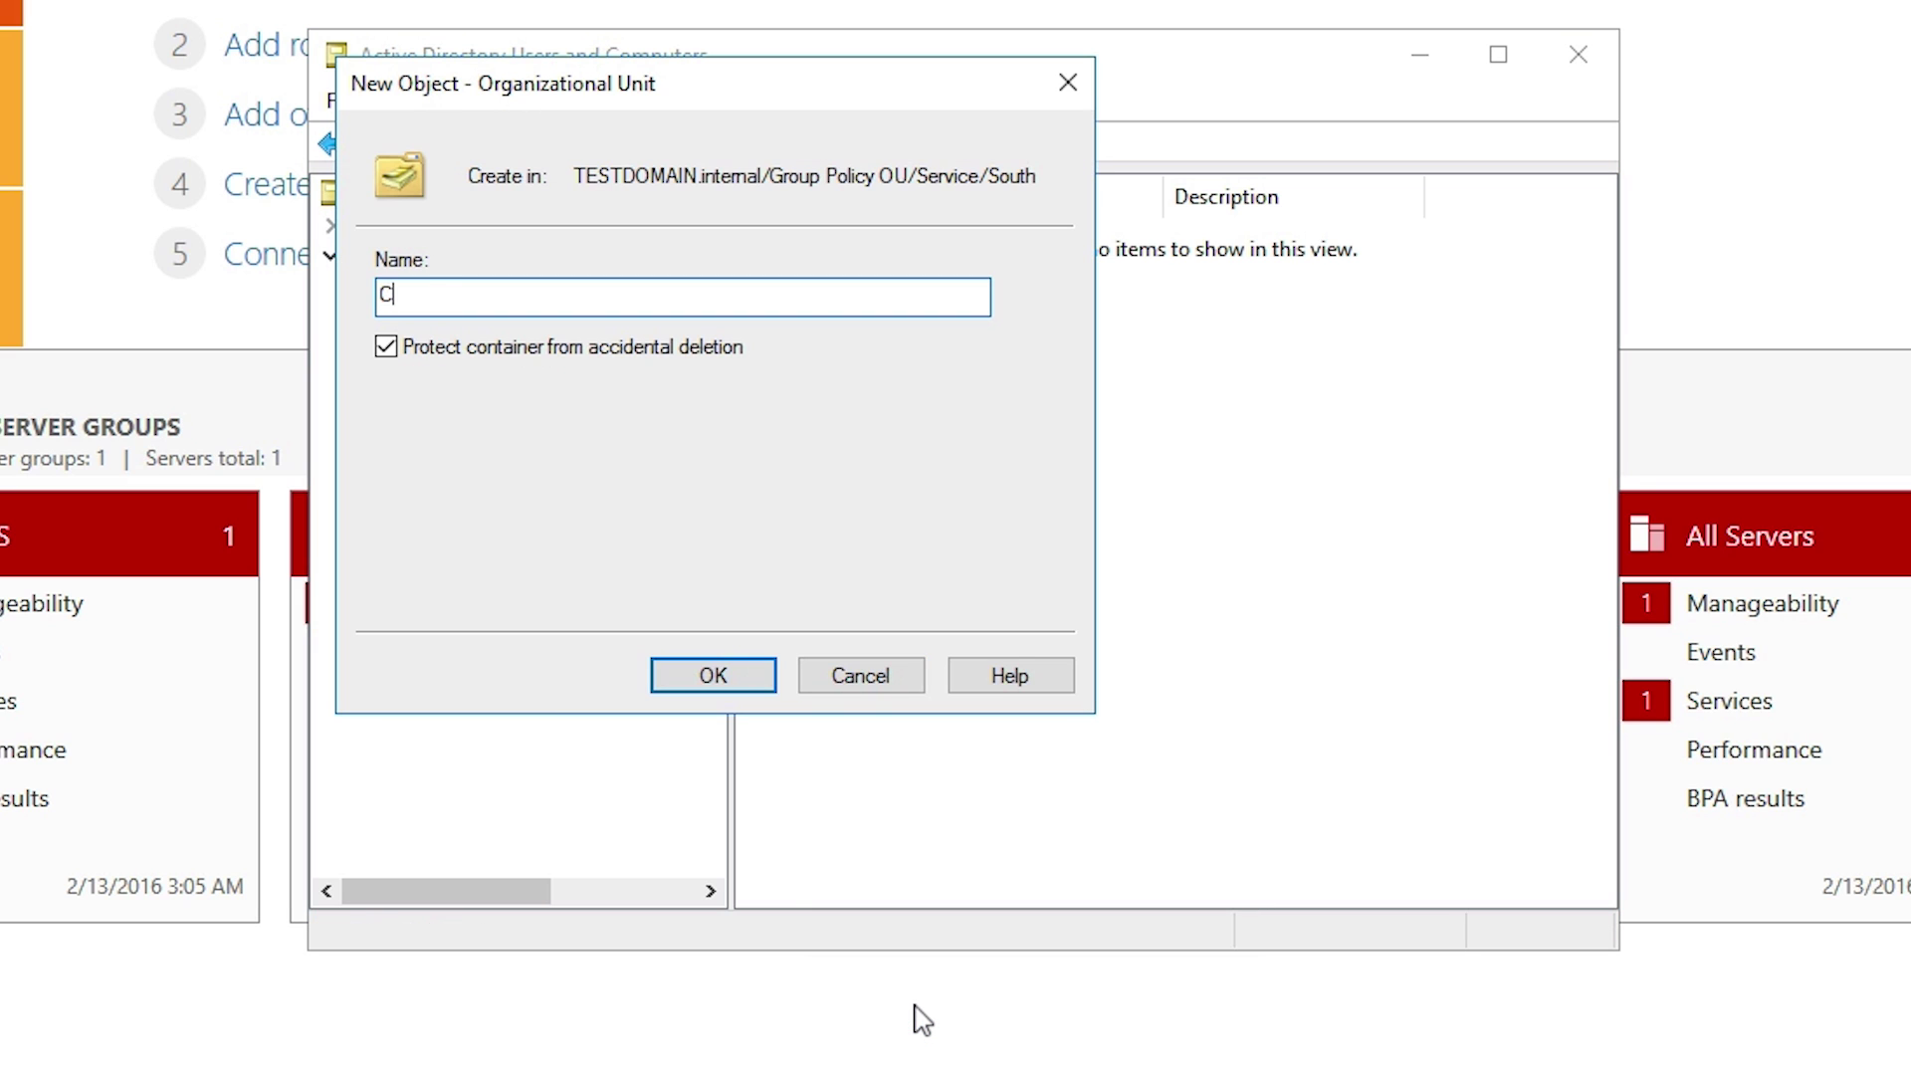
type("omputers")
key("Return")
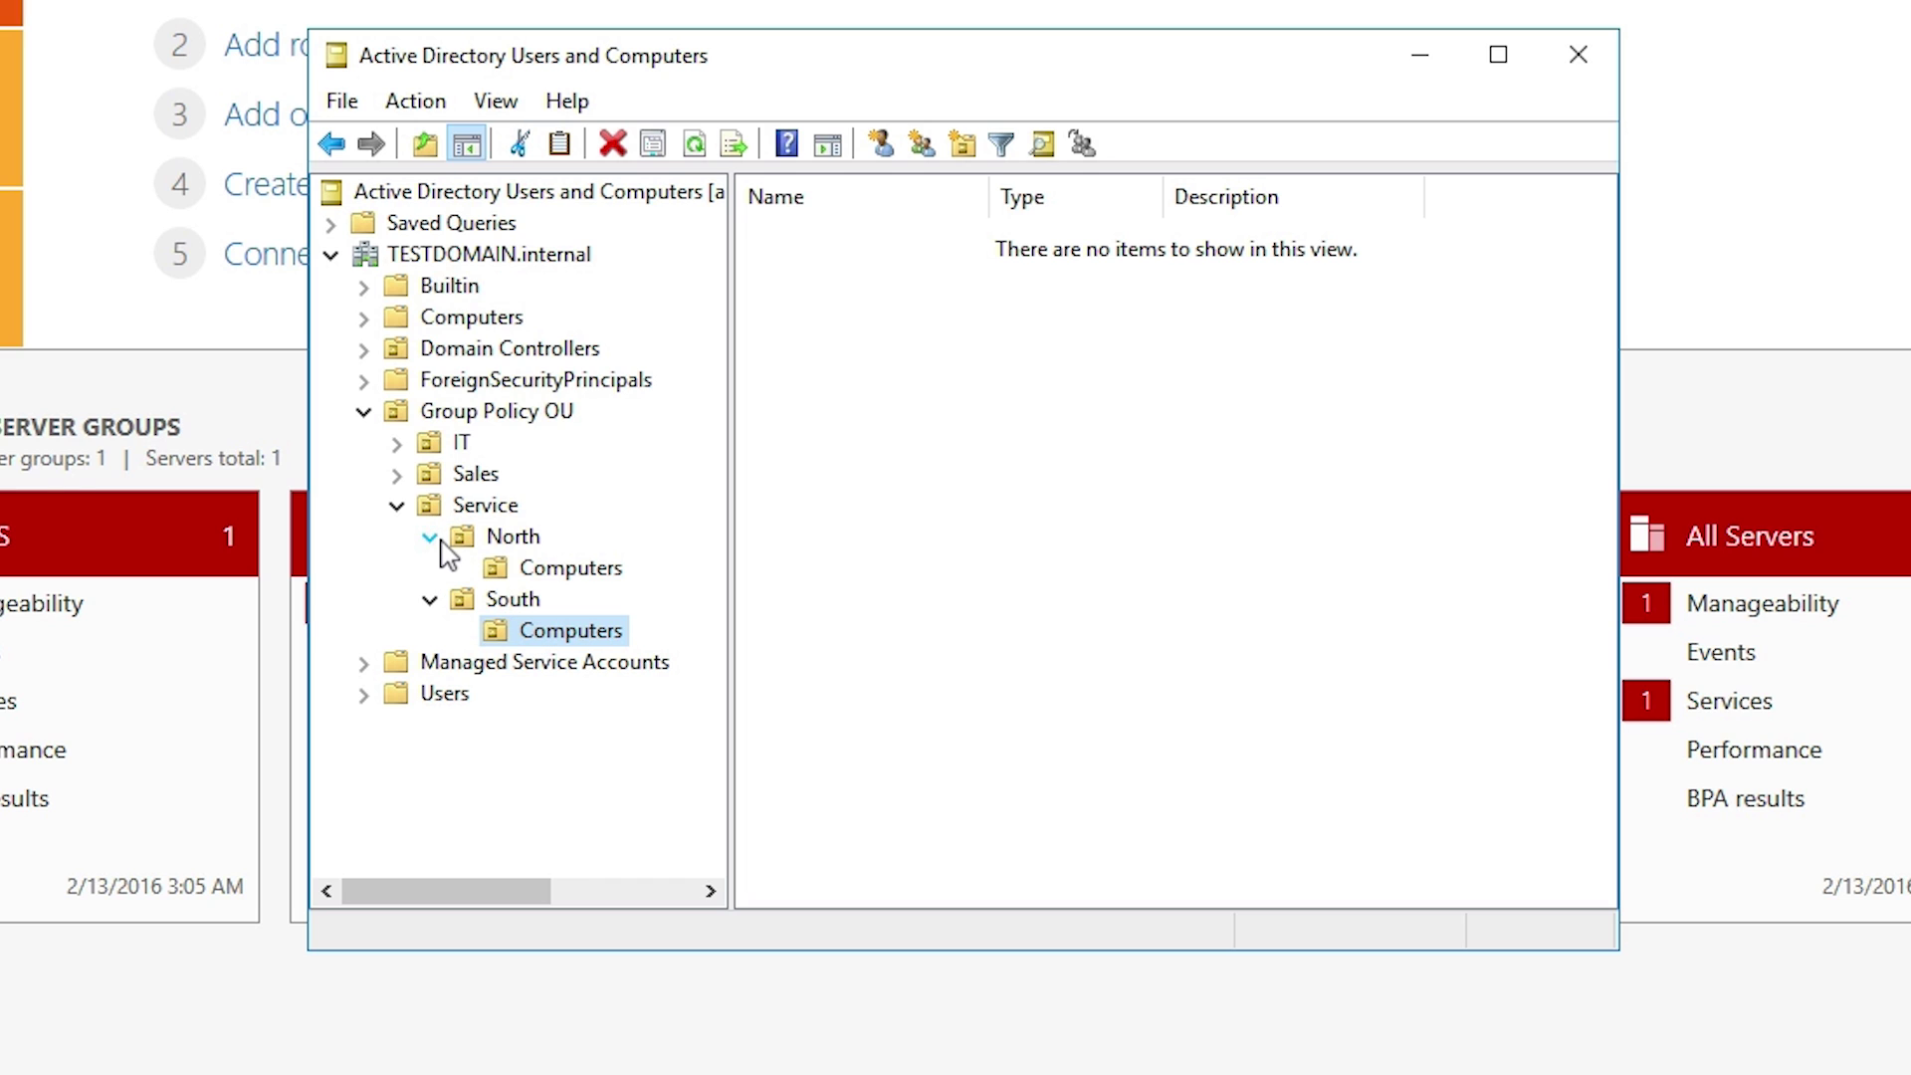
Create a 'Users' OU inside Service, alongside North and South.
left_click(495, 505)
right_click(495, 506)
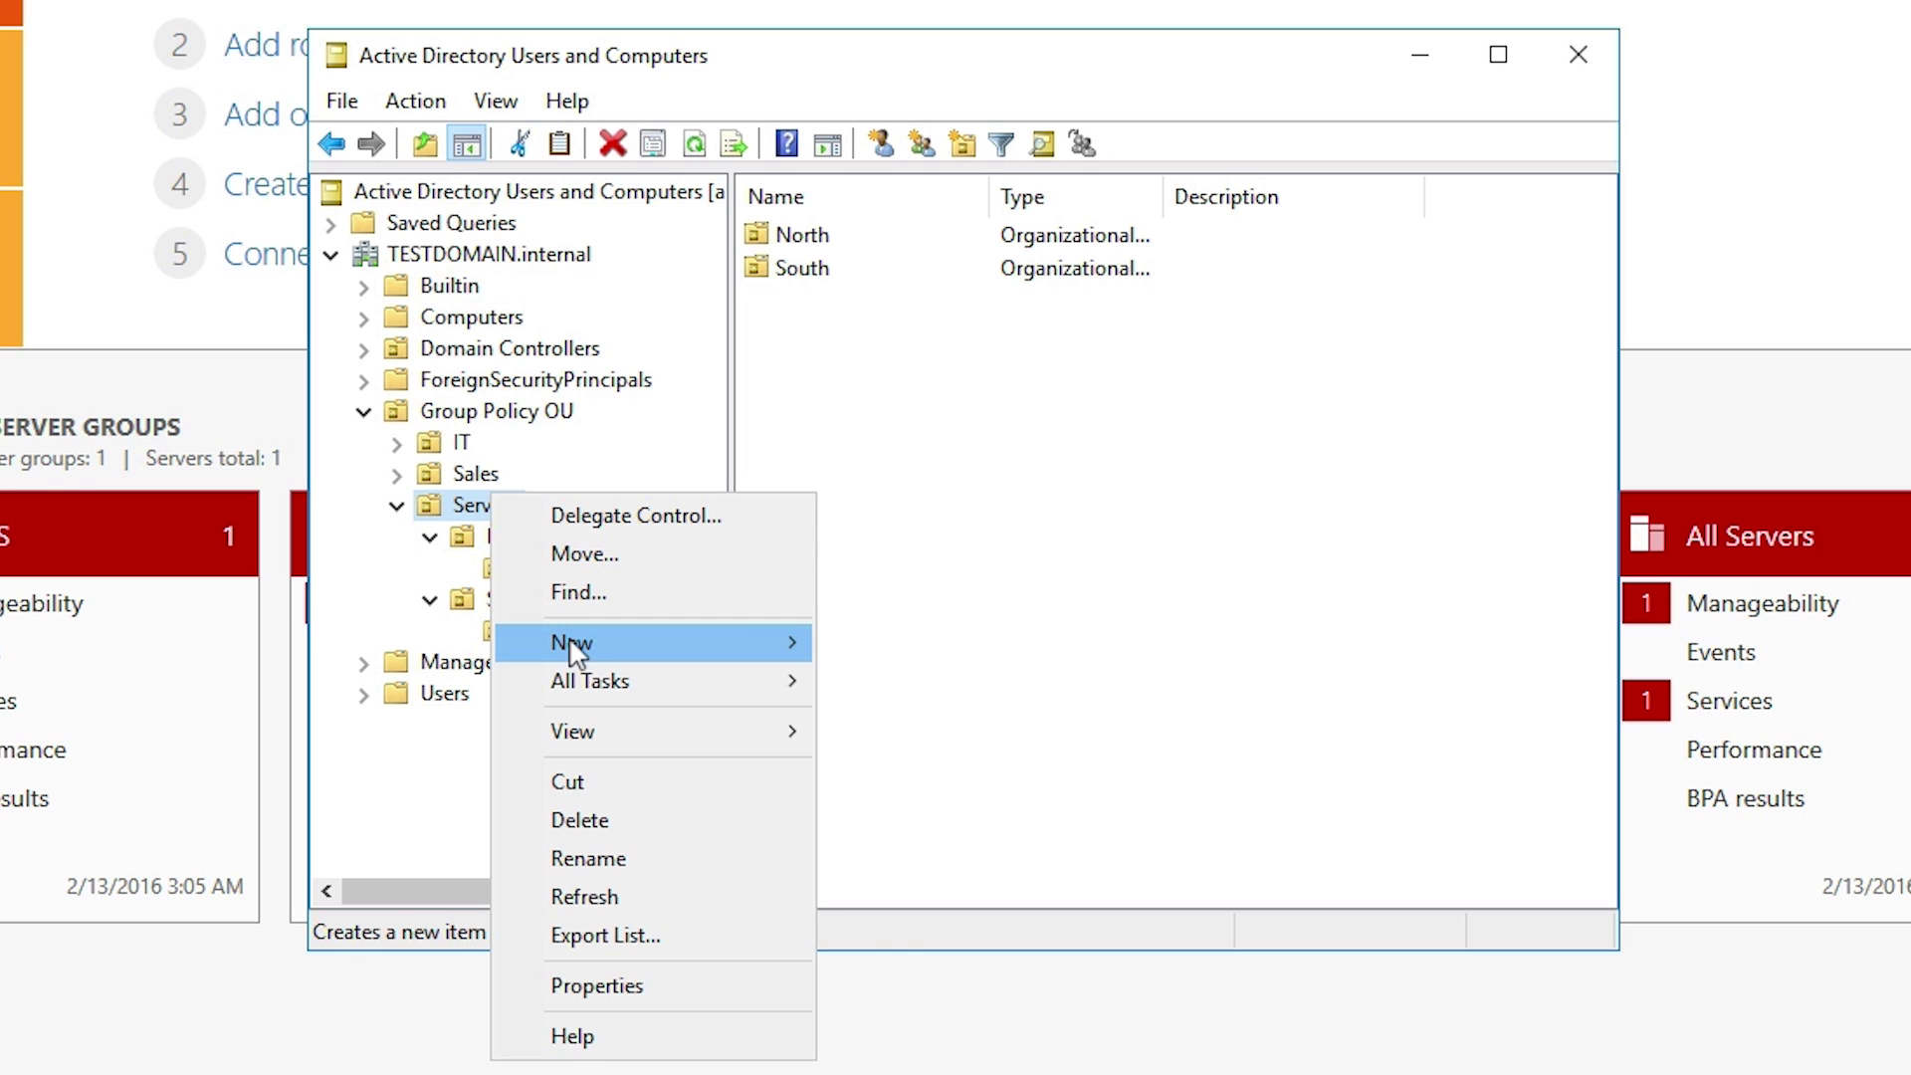
mouse_move(746, 637)
left_click(952, 909)
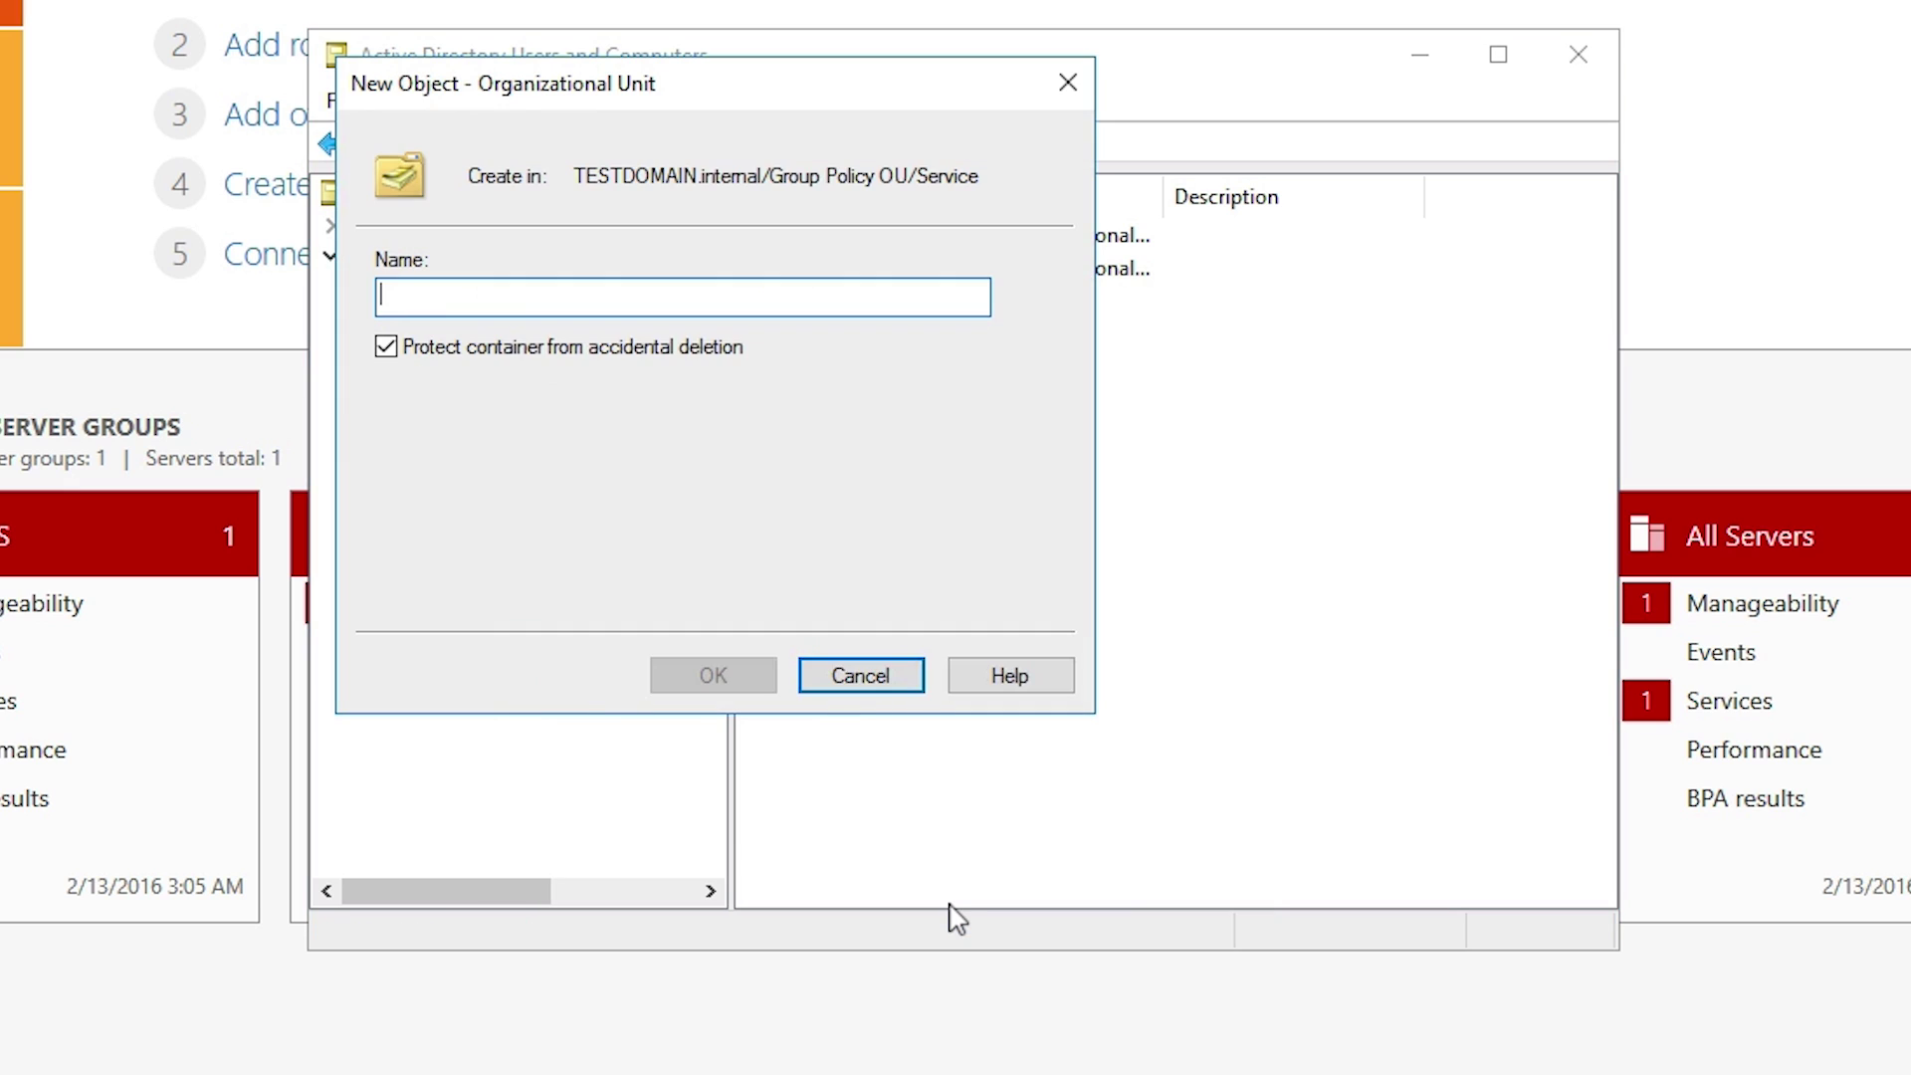
type("Users")
key("Return")
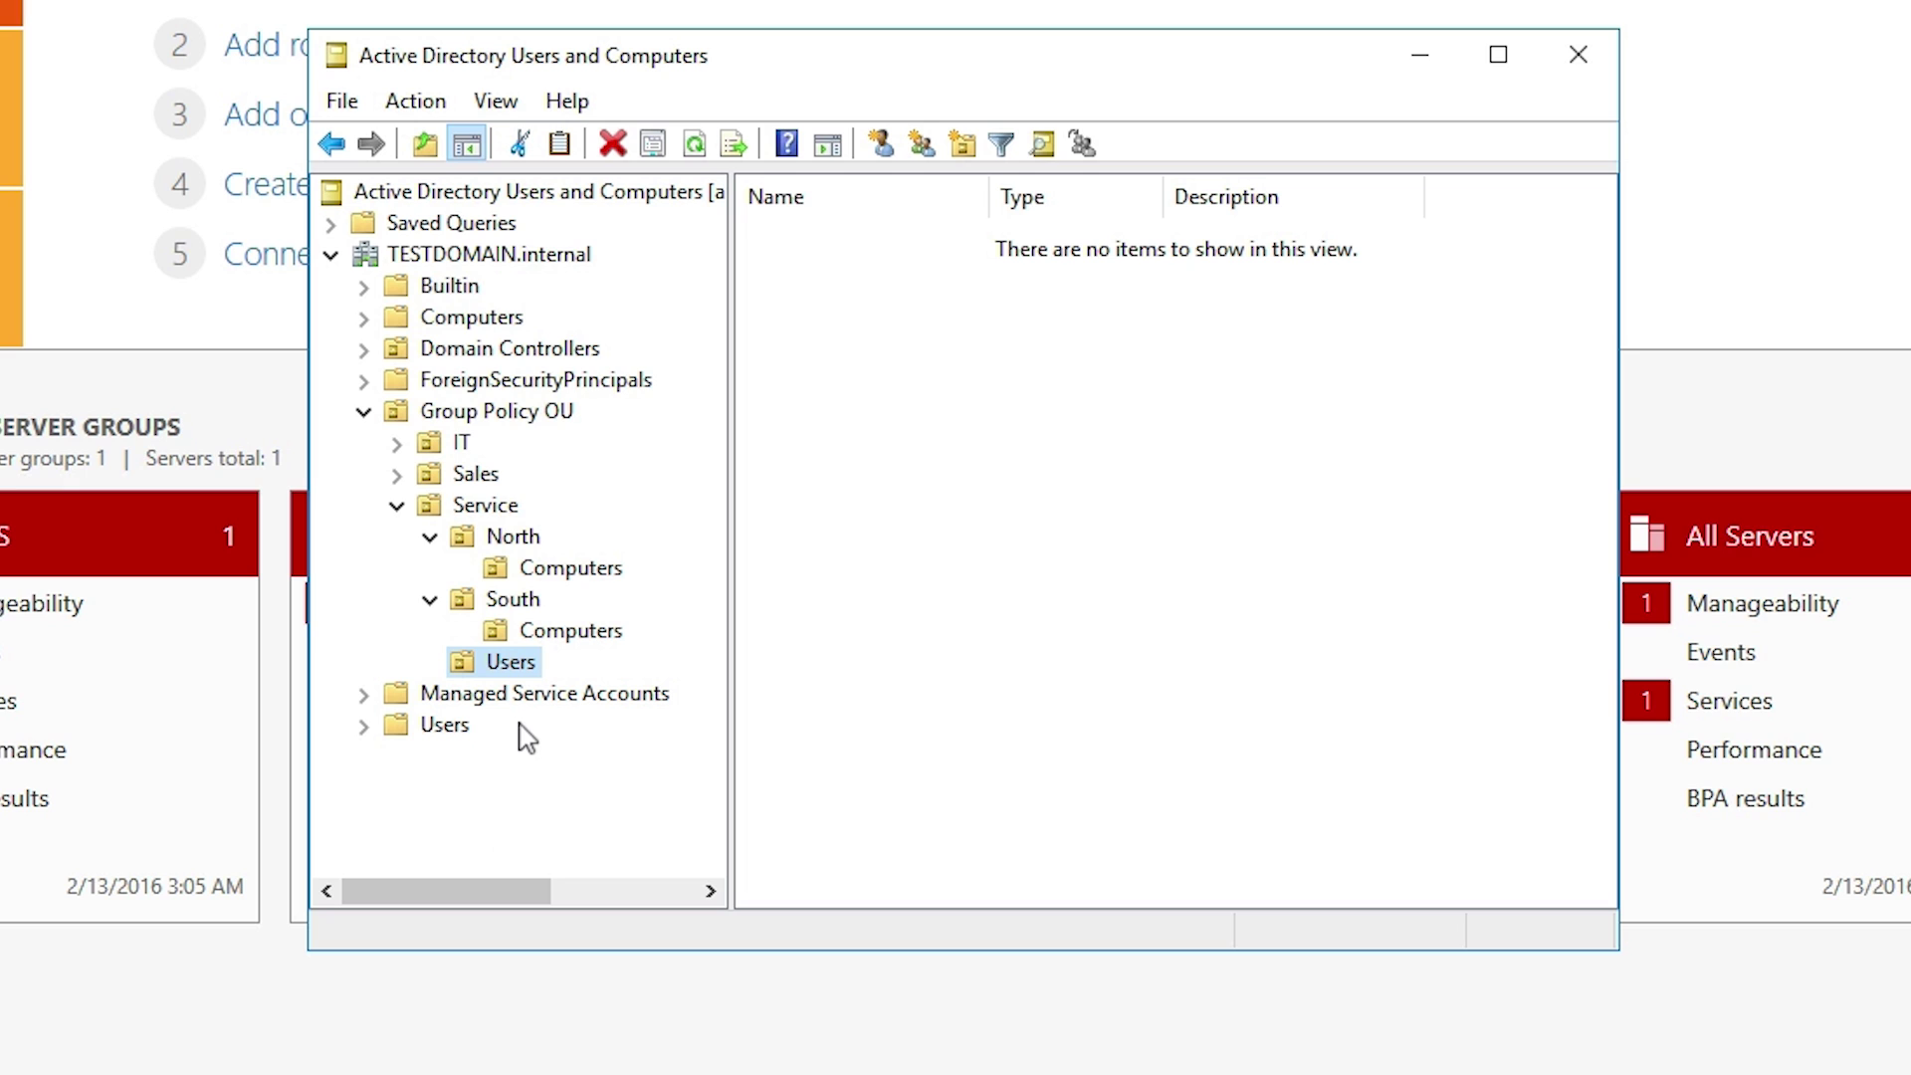
left_click(467, 510)
Create a 'Service Manager' organizational unit under Service.
right_click(467, 516)
mouse_move(585, 676)
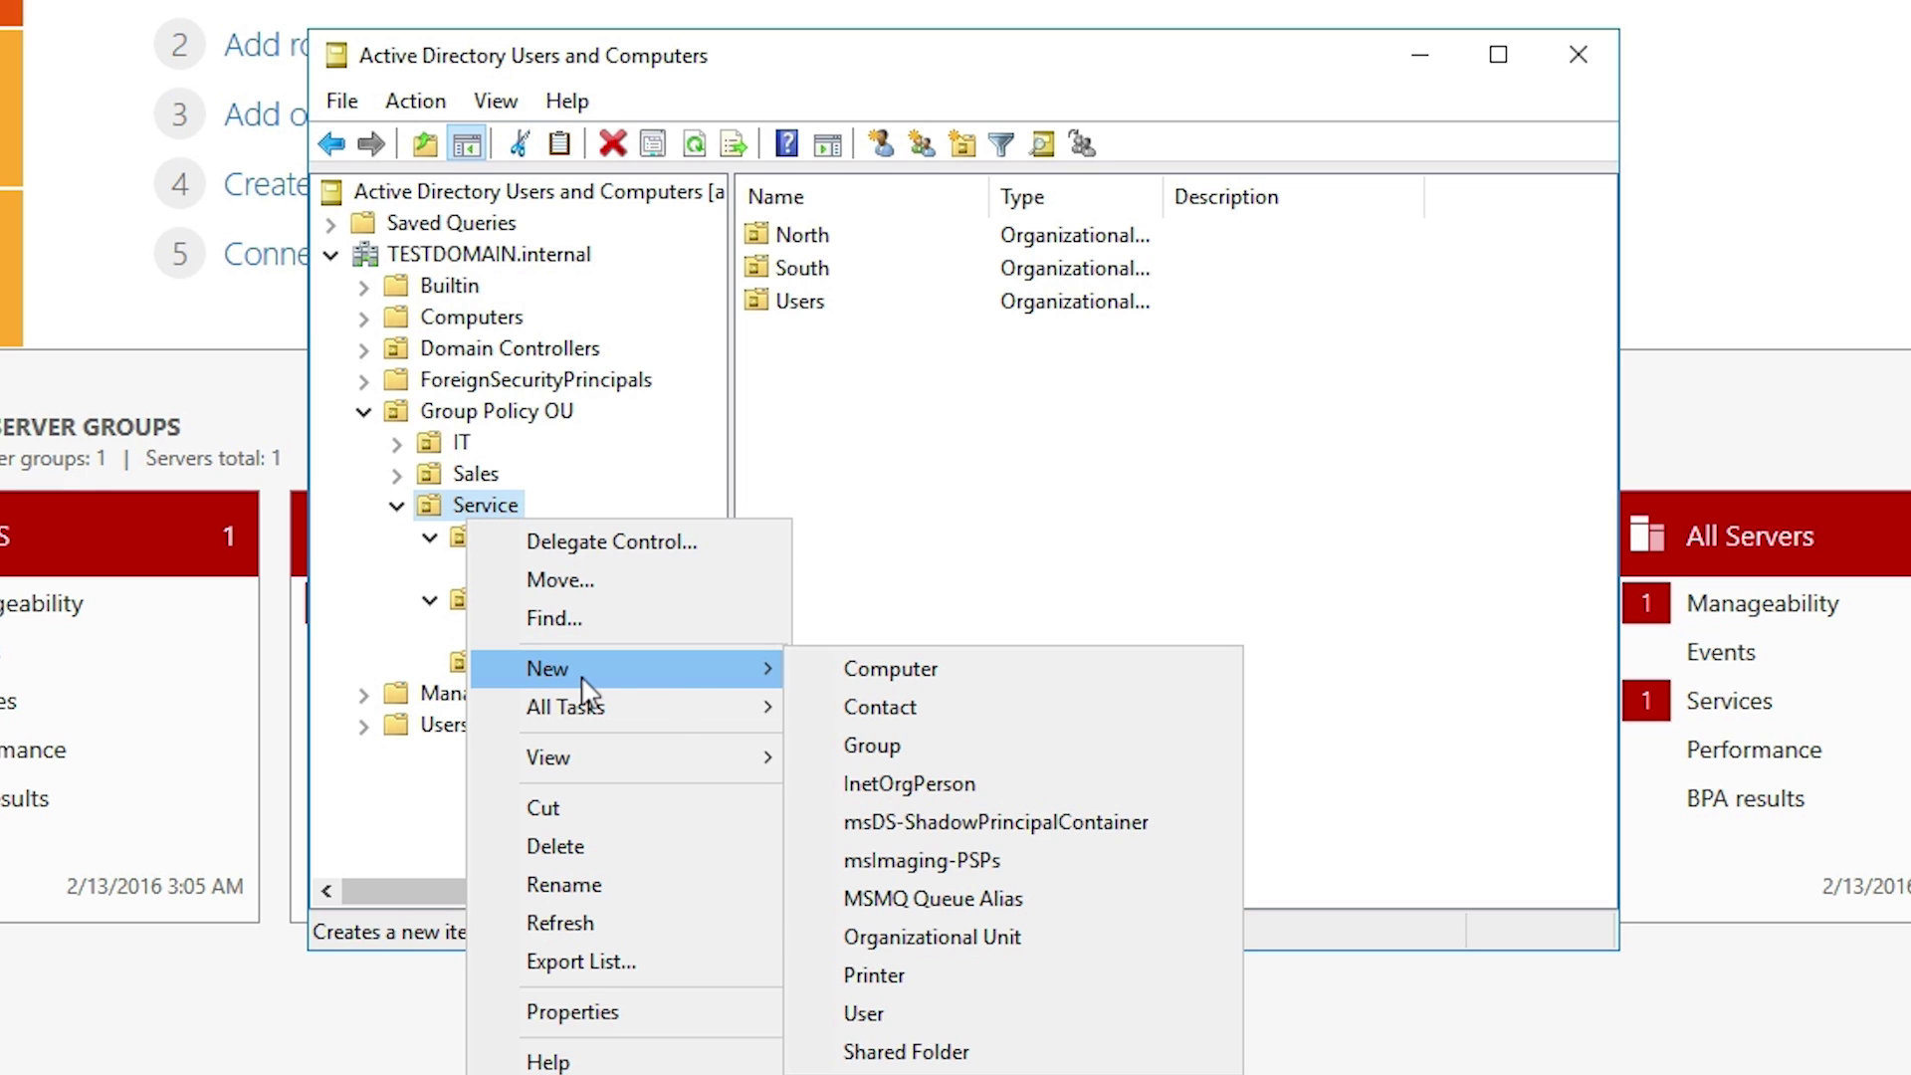
left_click(1035, 933)
type("Service")
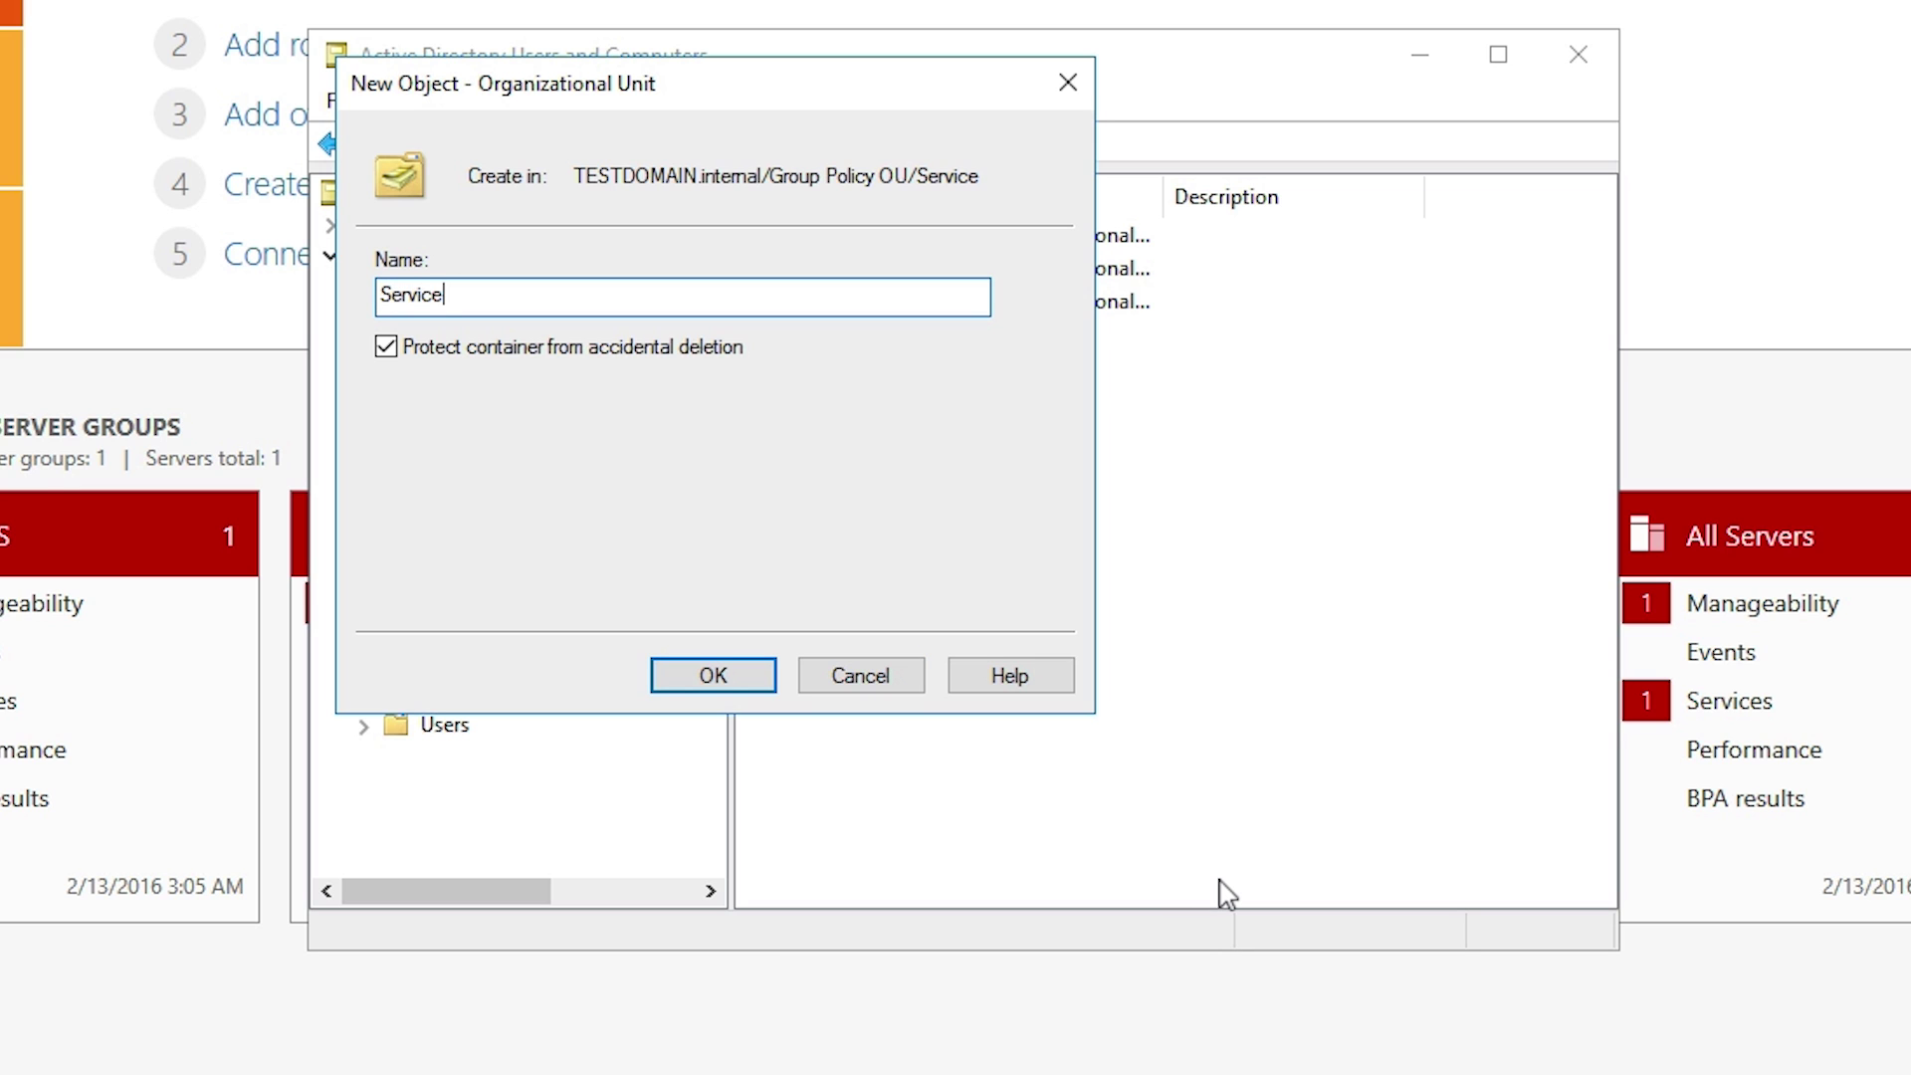
type(" Manager")
key("Return")
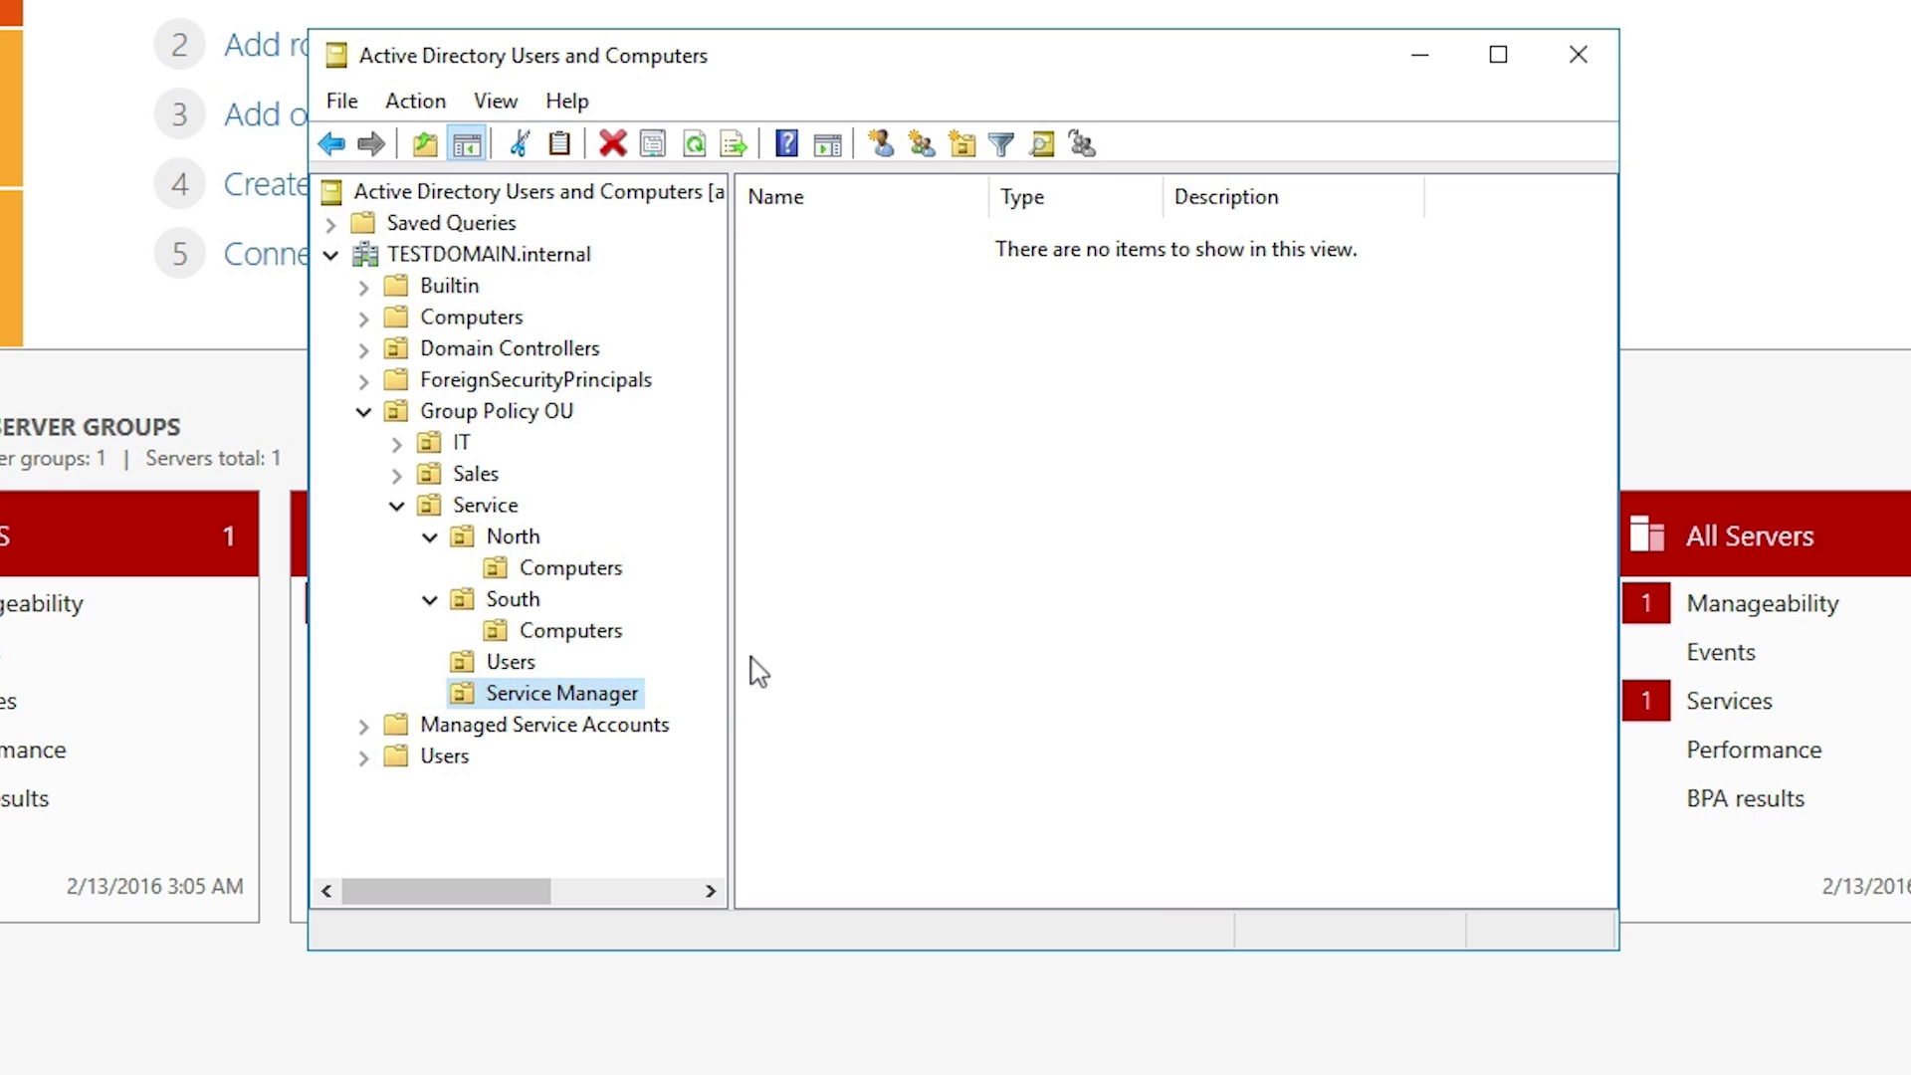
Add 'Users' and 'Computers' organizational units inside Service Manager.
right_click(580, 708)
mouse_move(680, 848)
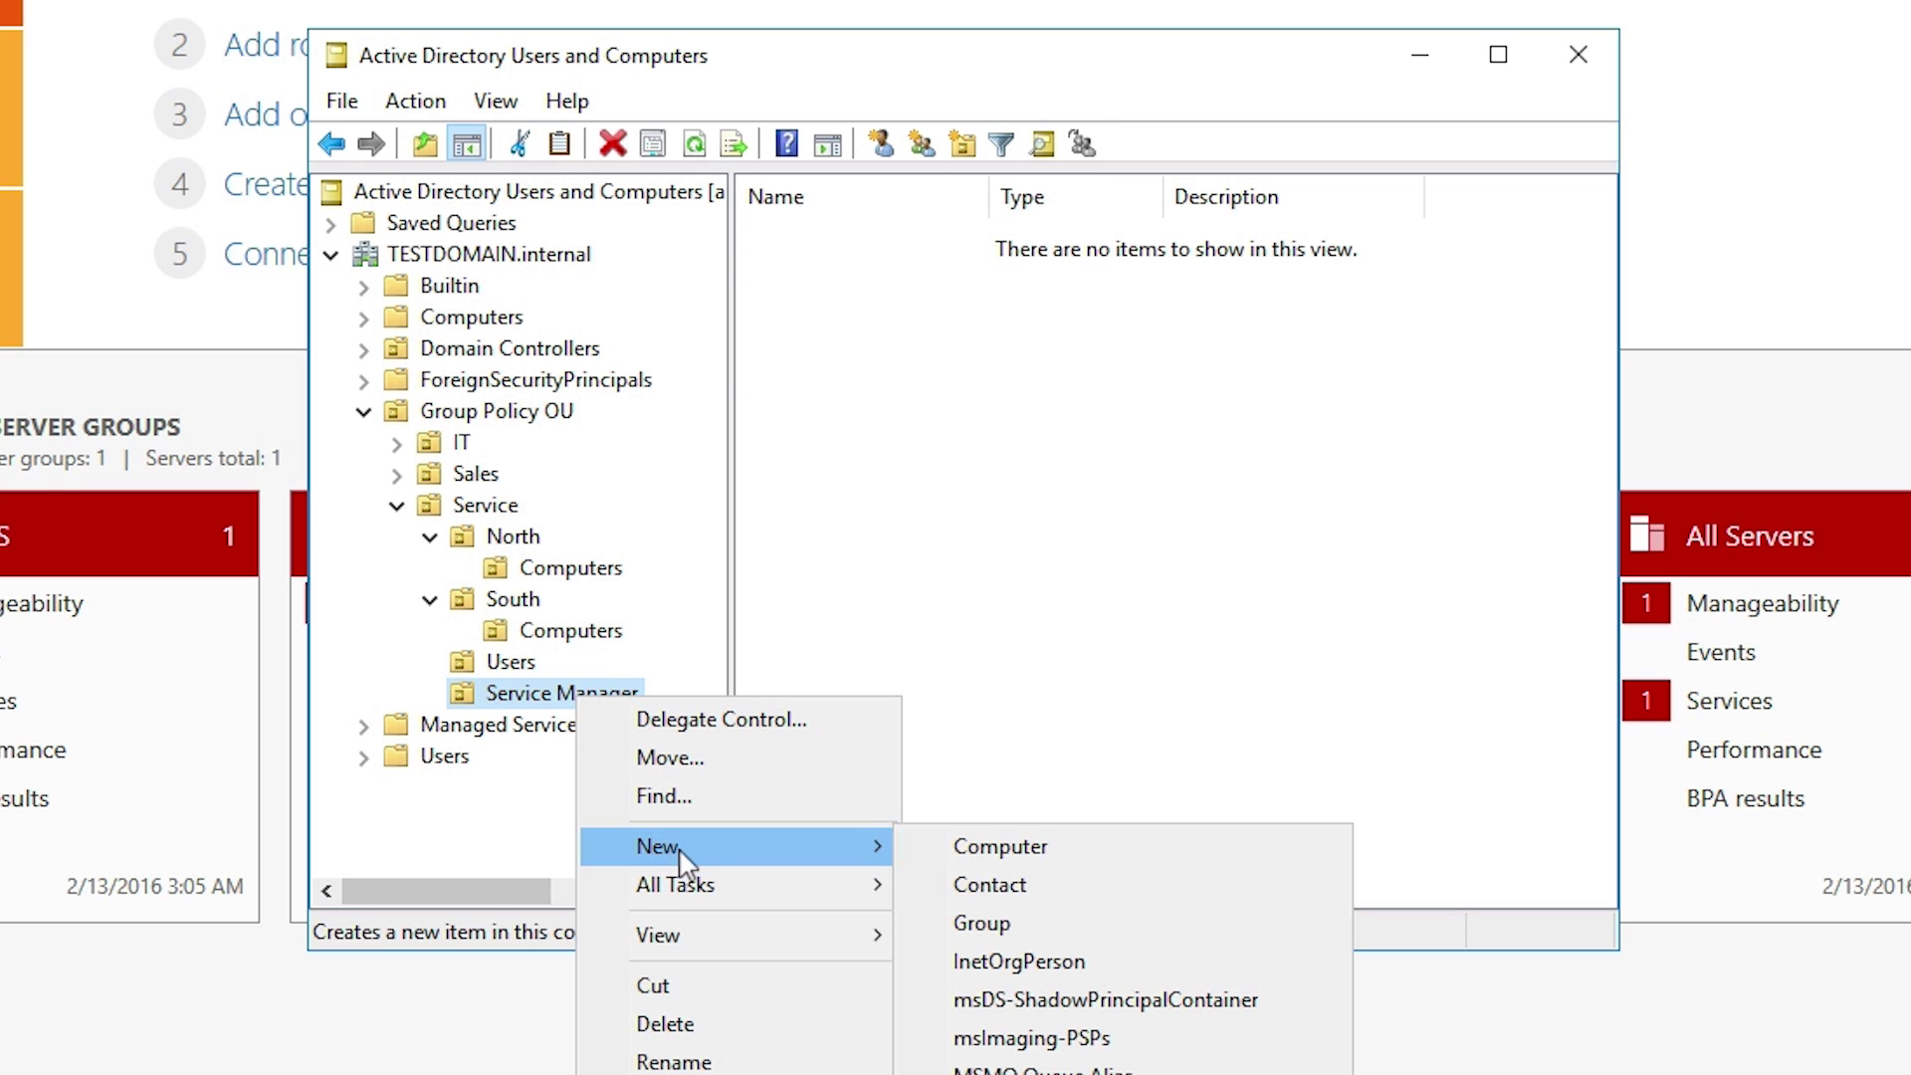
key("Down")
key("Return")
type("Users")
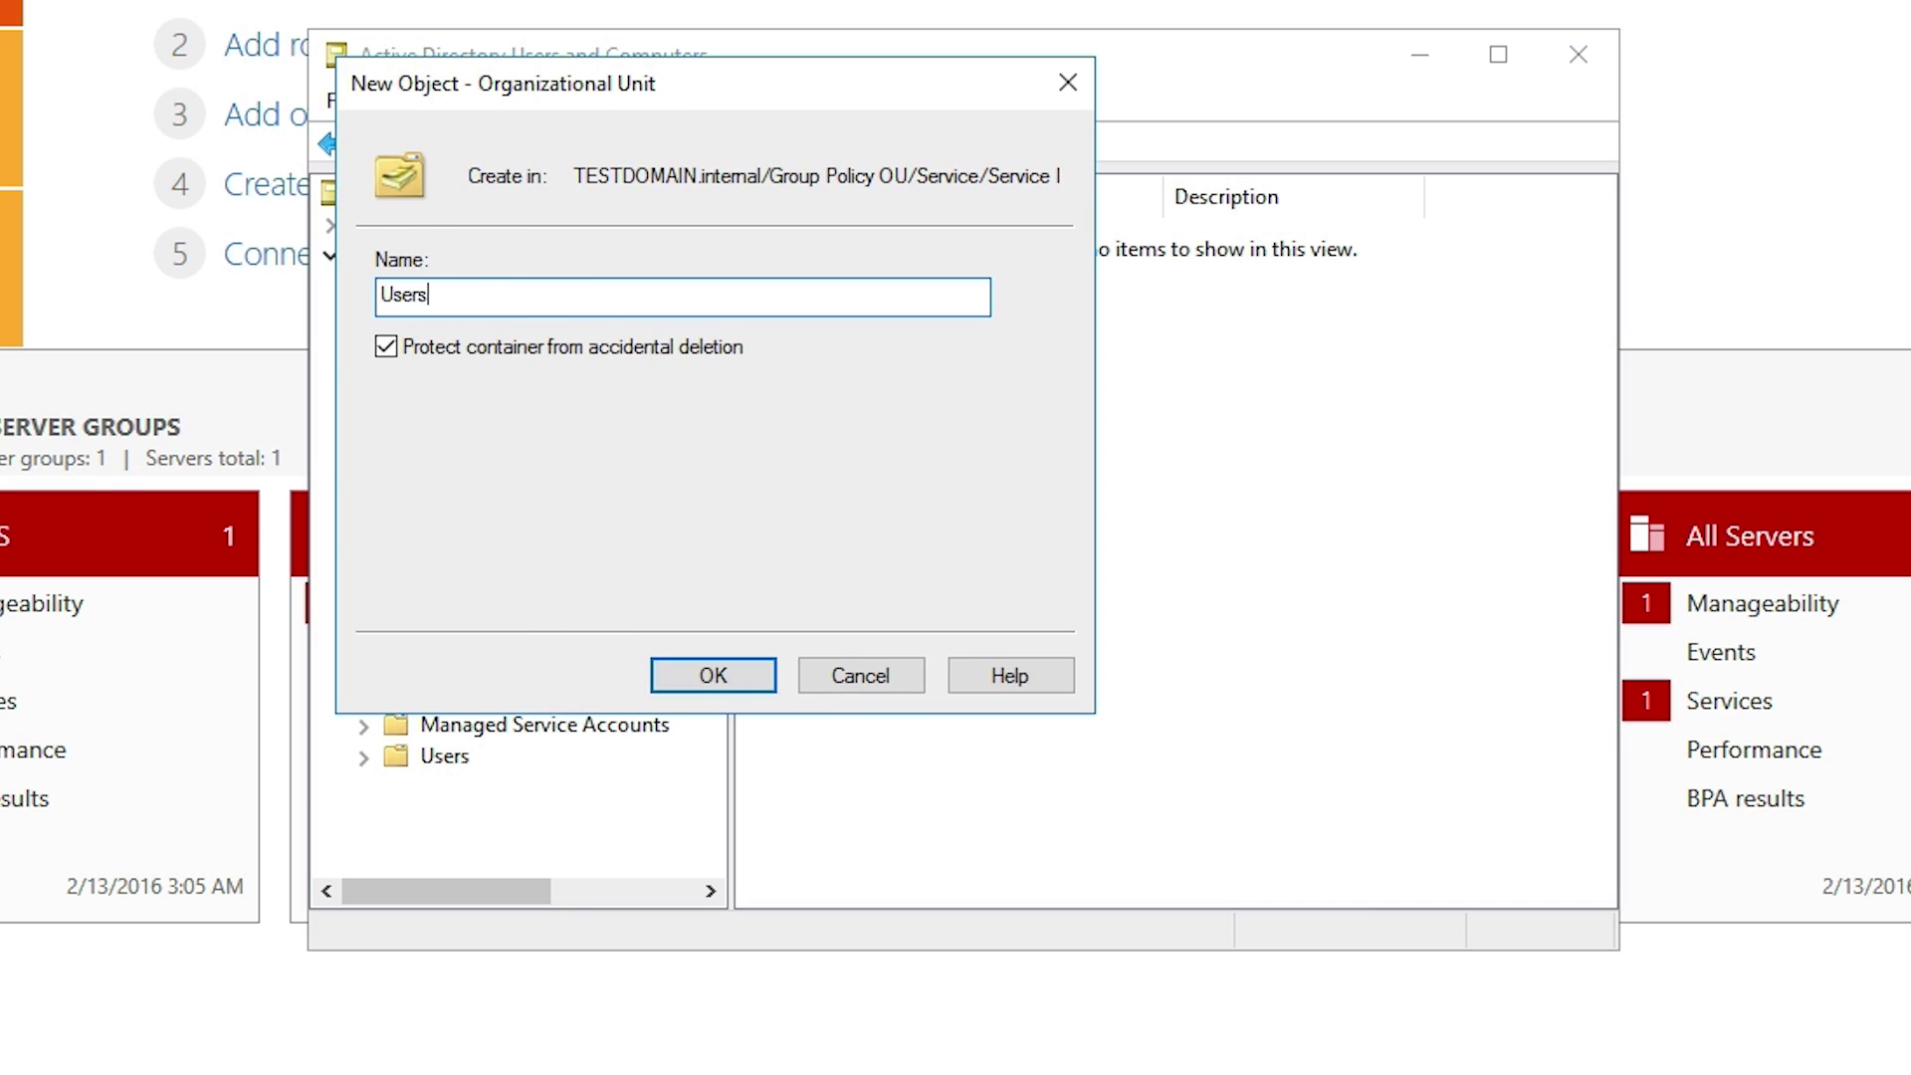
key("Return")
left_click(548, 694)
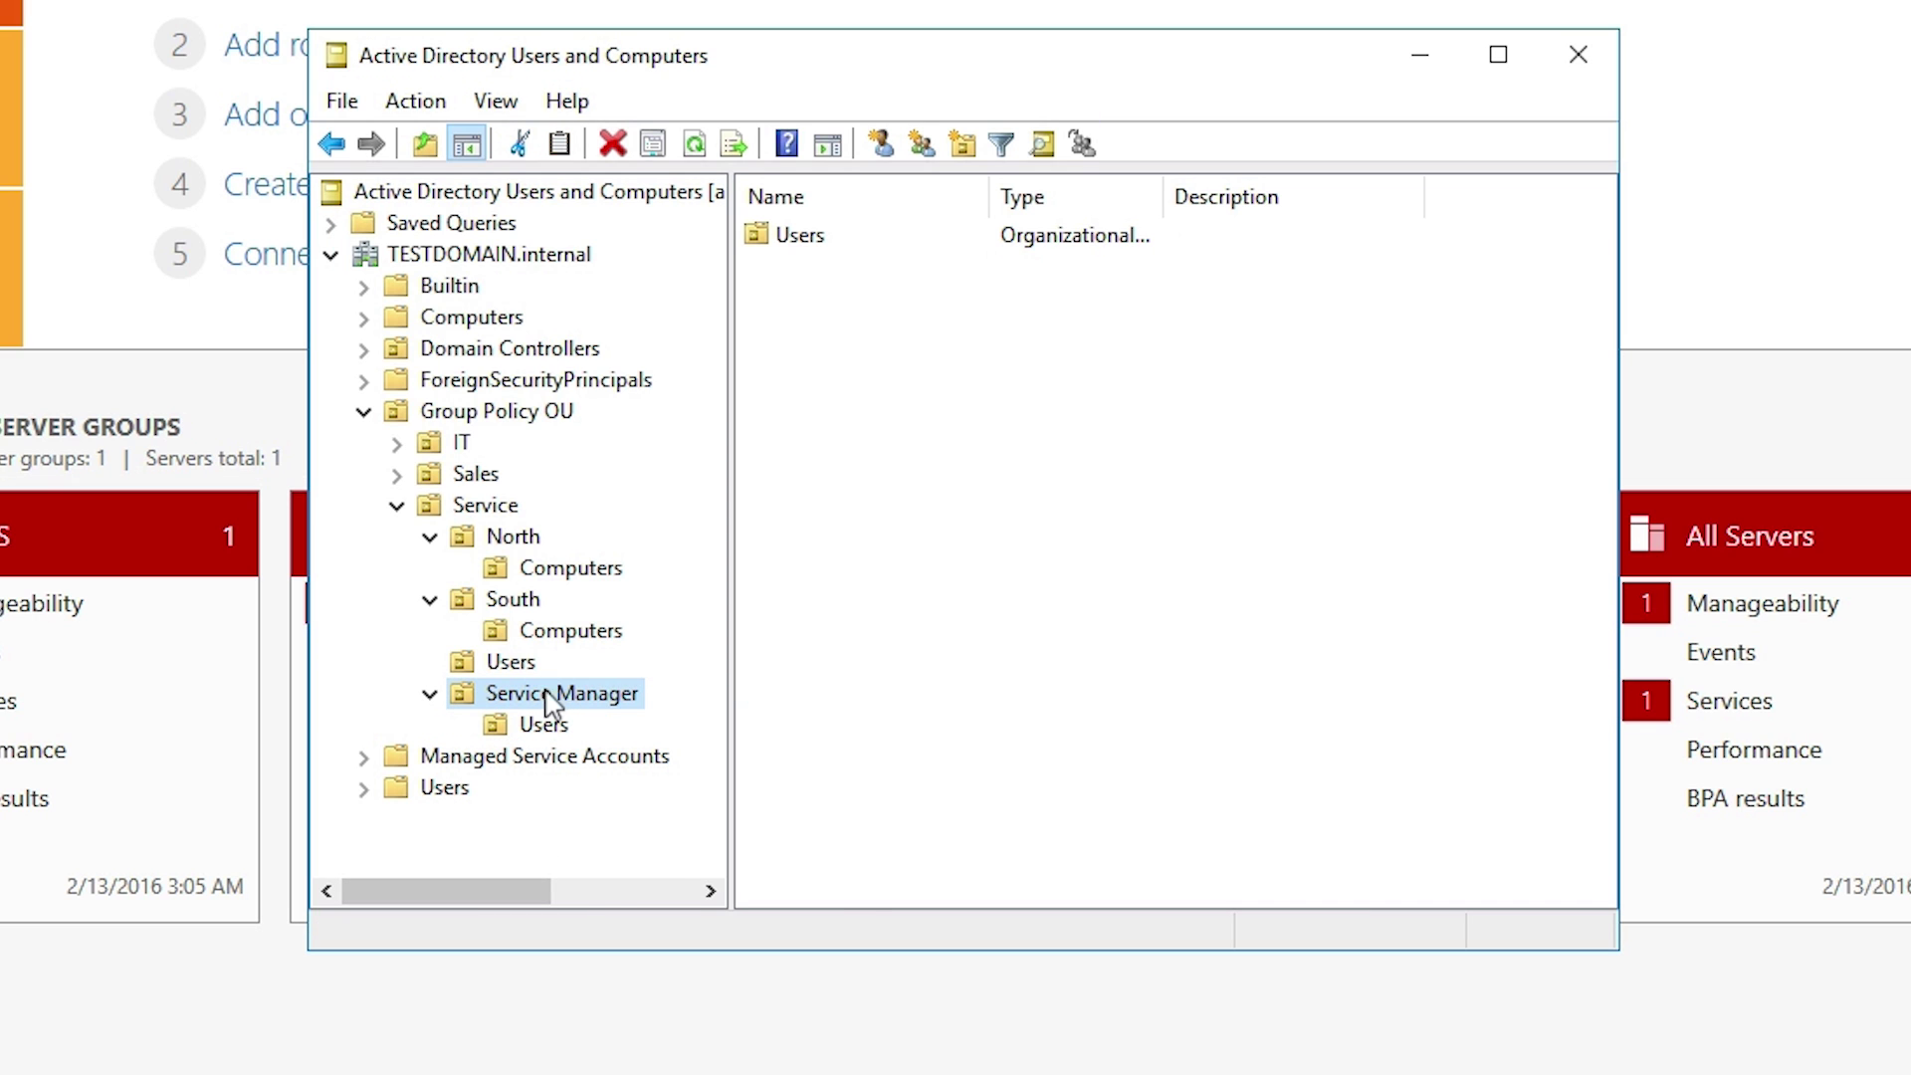
right_click(549, 694)
mouse_move(649, 846)
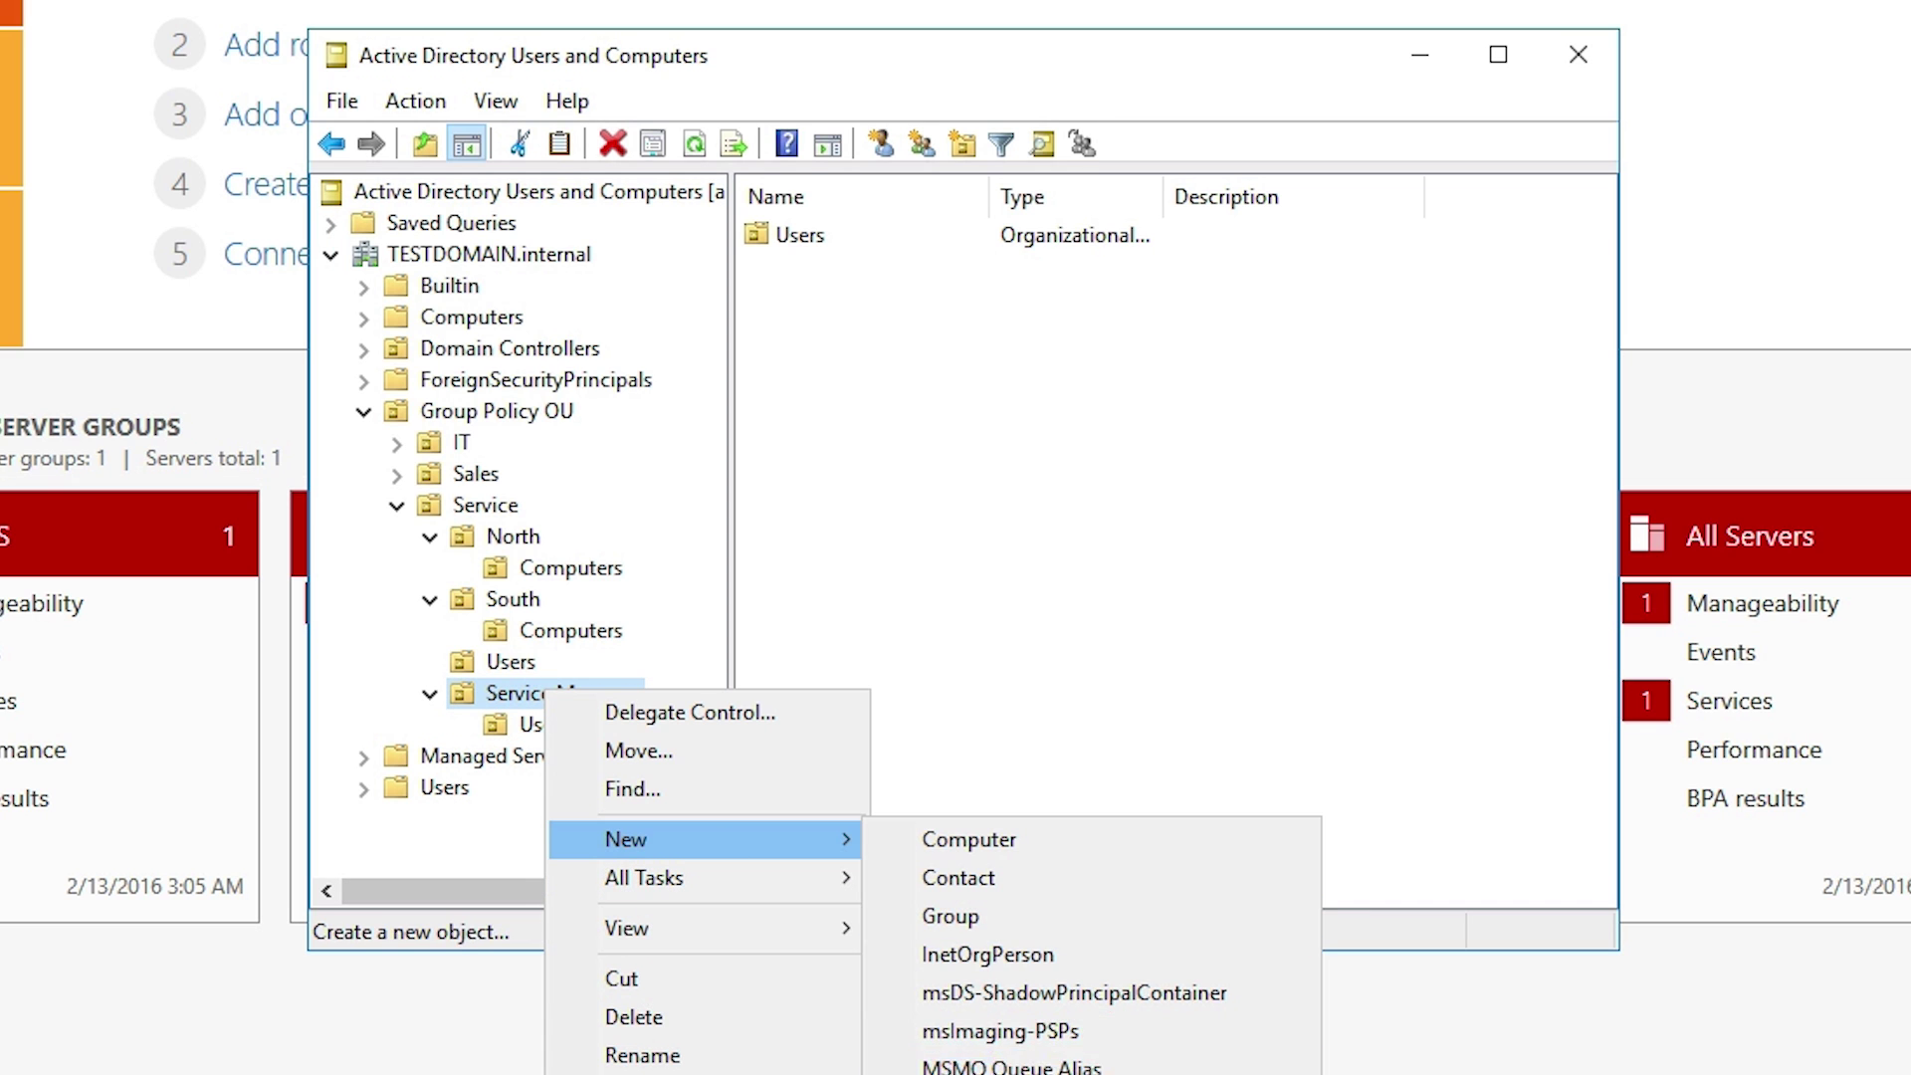
type("oCo")
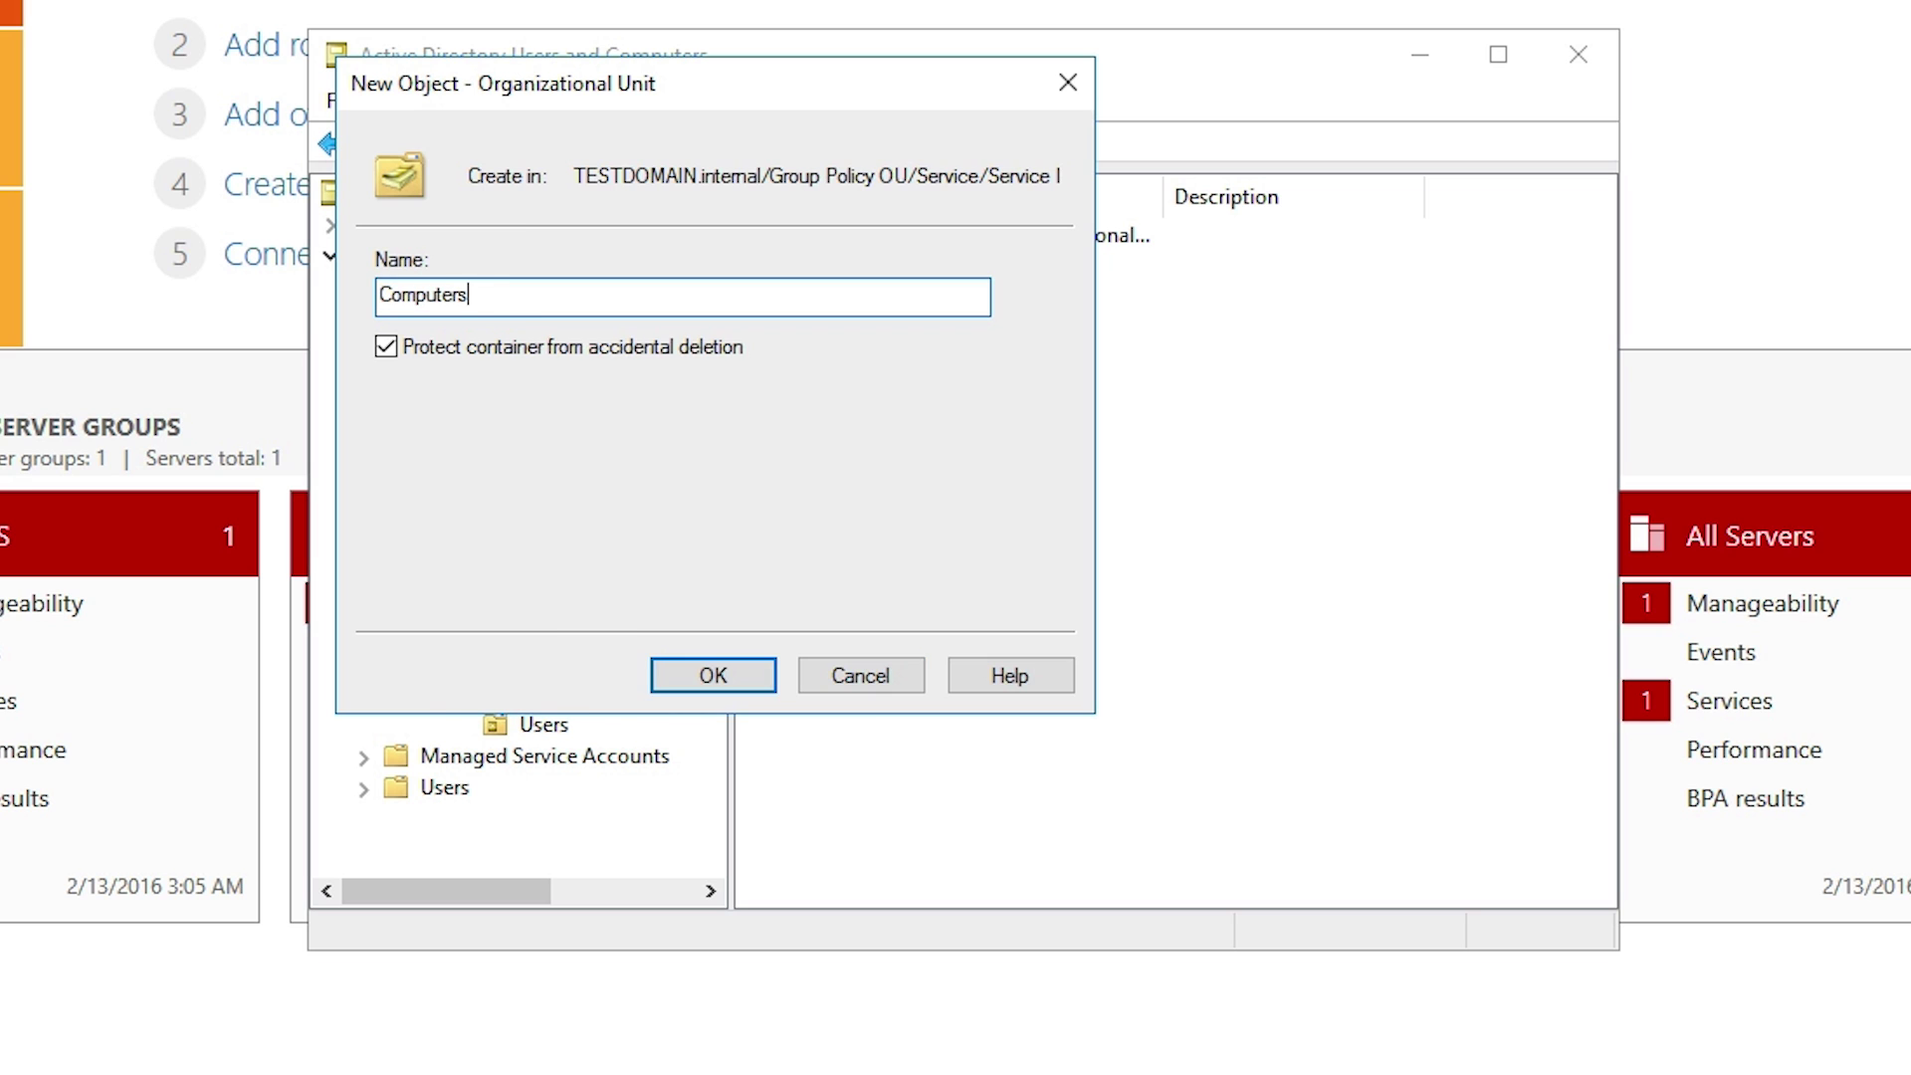
key("Return")
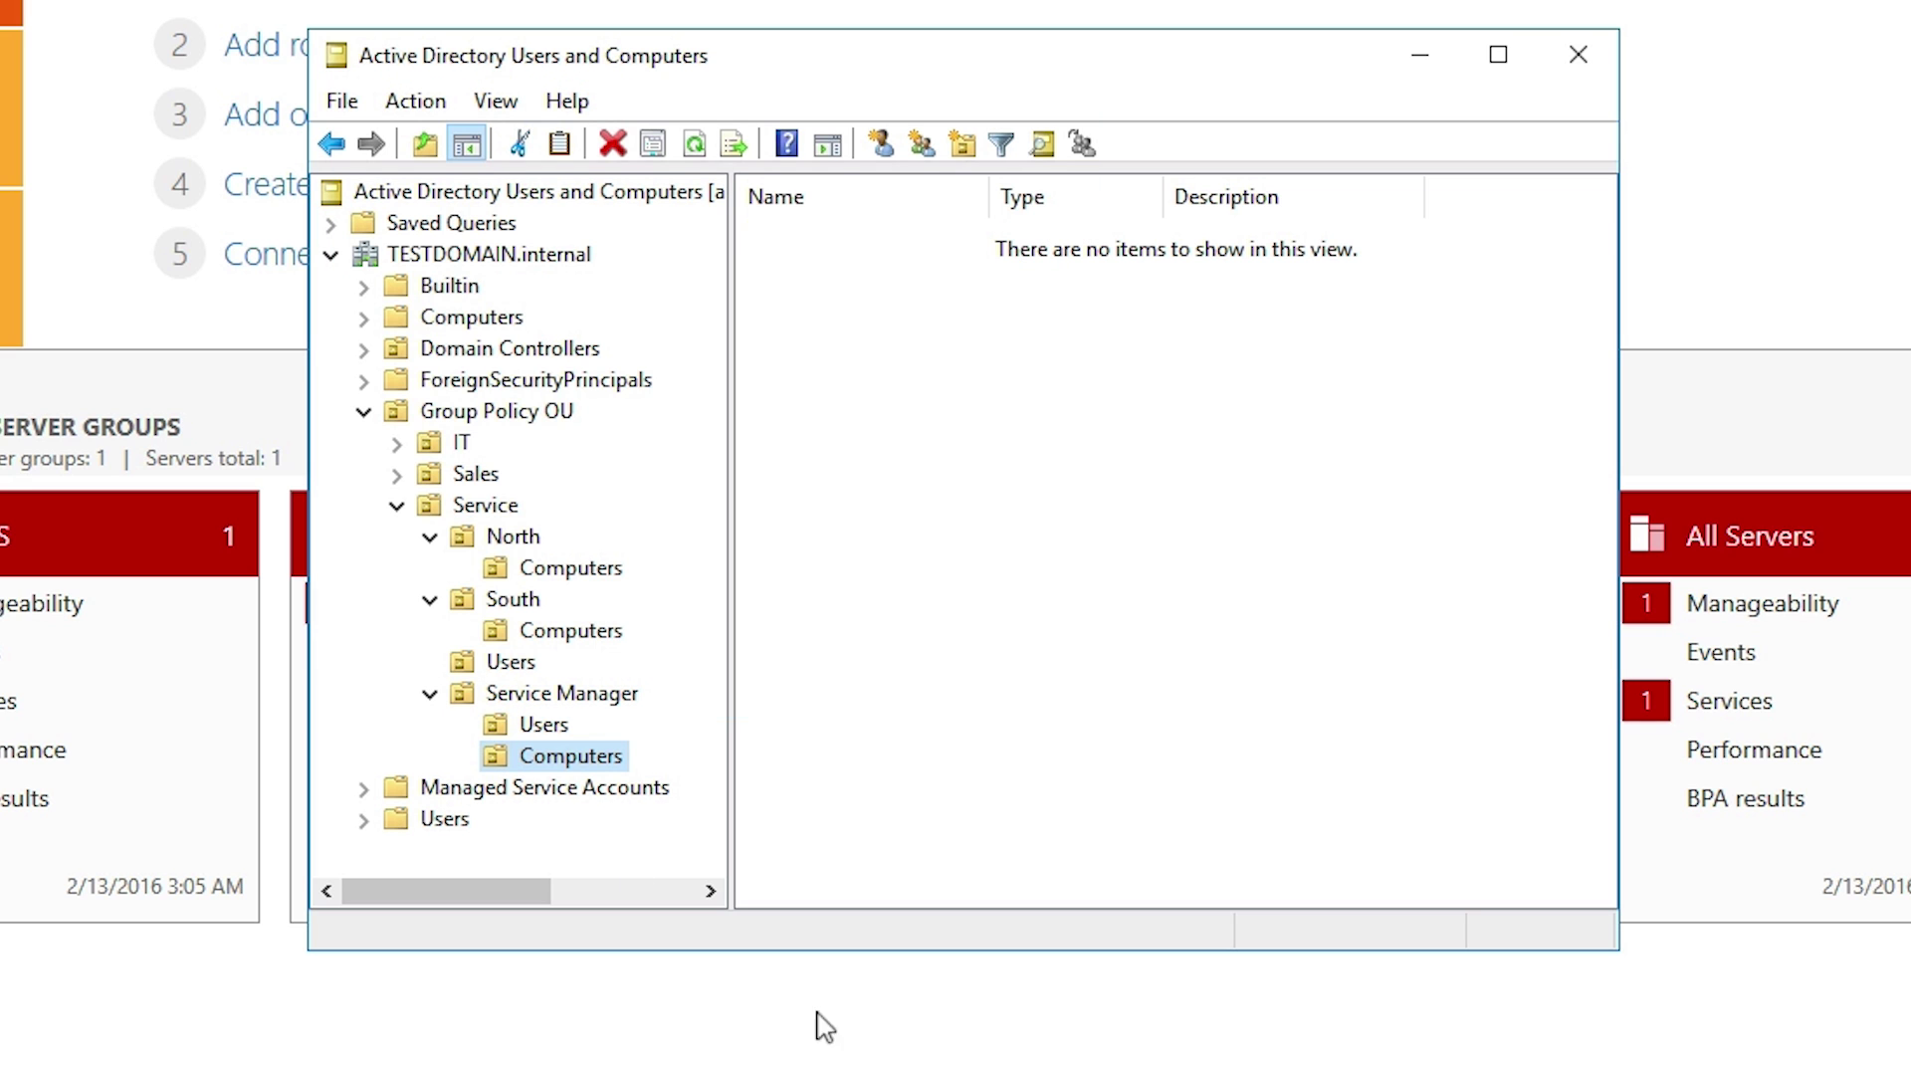
left_click(397, 443)
Expand Sales, Techs, Systems Administrators and Sales Manager, and scroll the tree to review all sub-units.
left_click(397, 536)
left_click(430, 474)
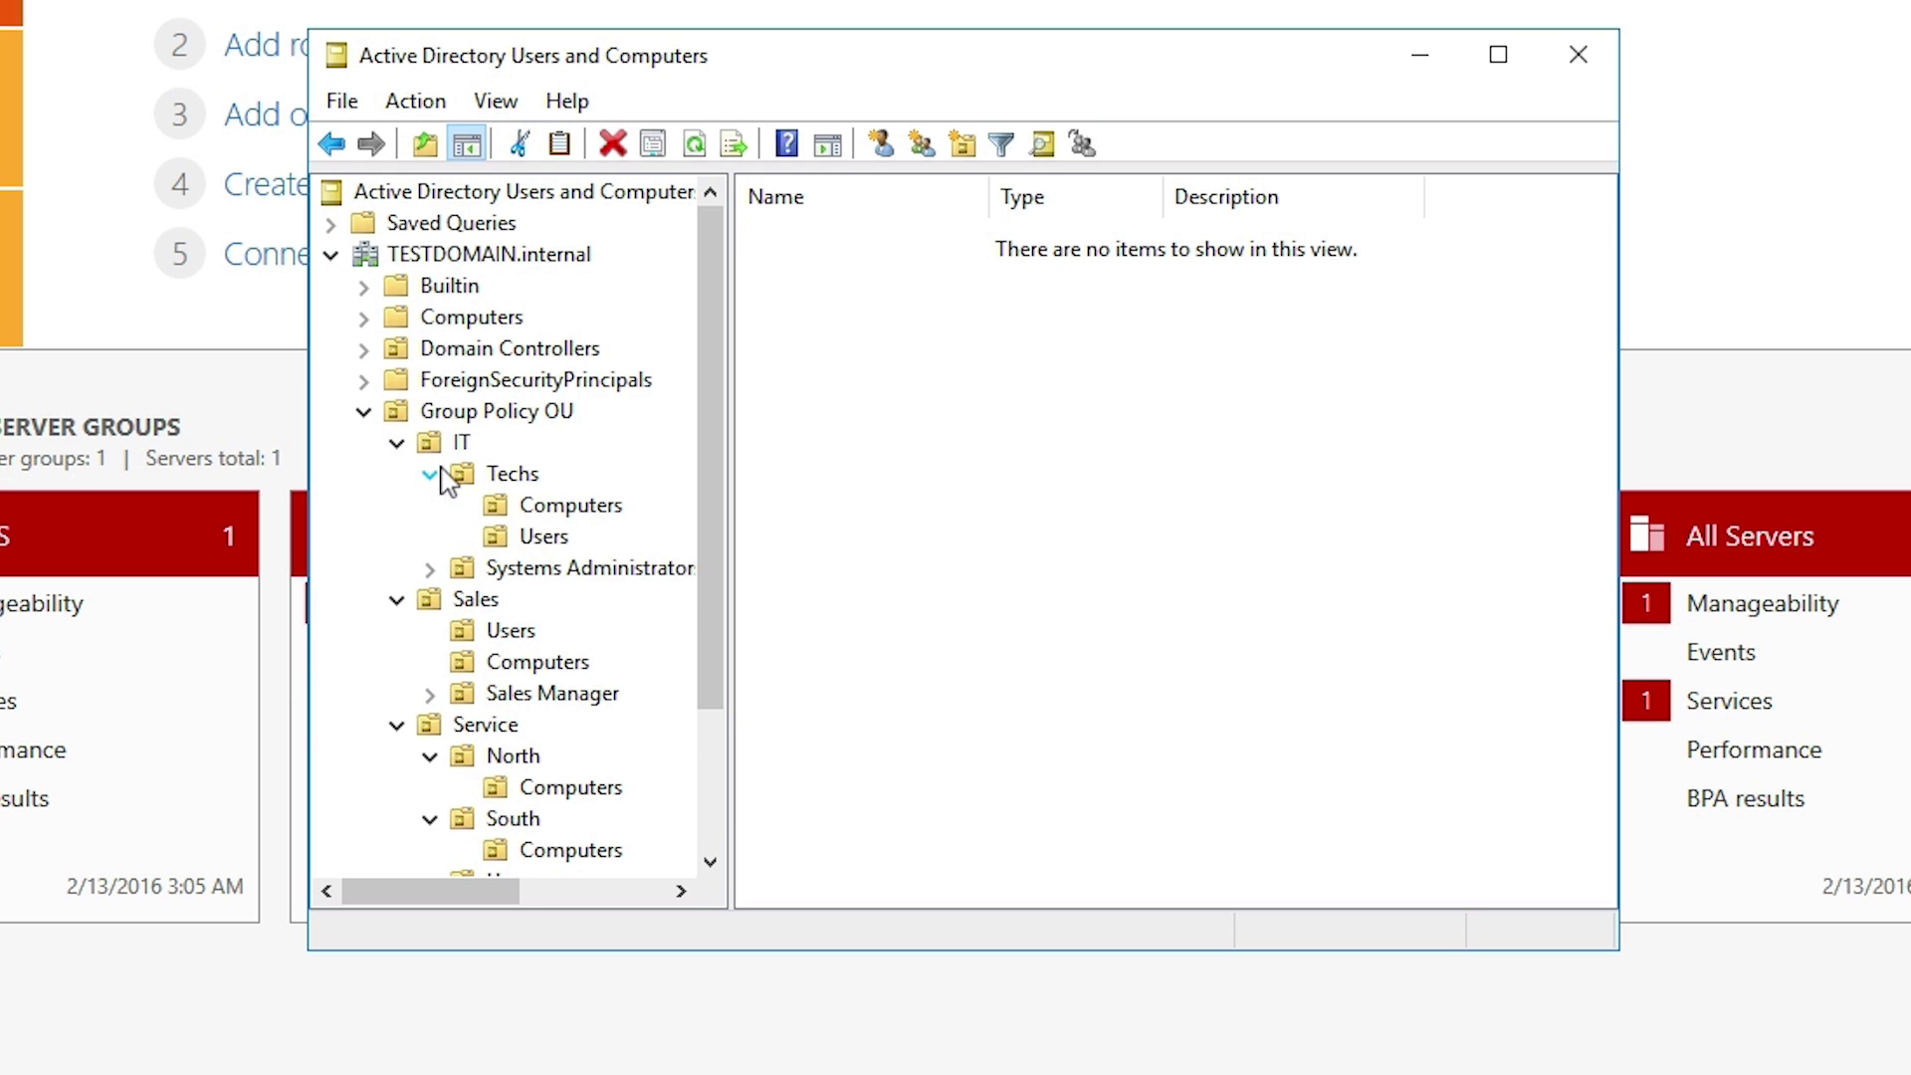
left_click(431, 569)
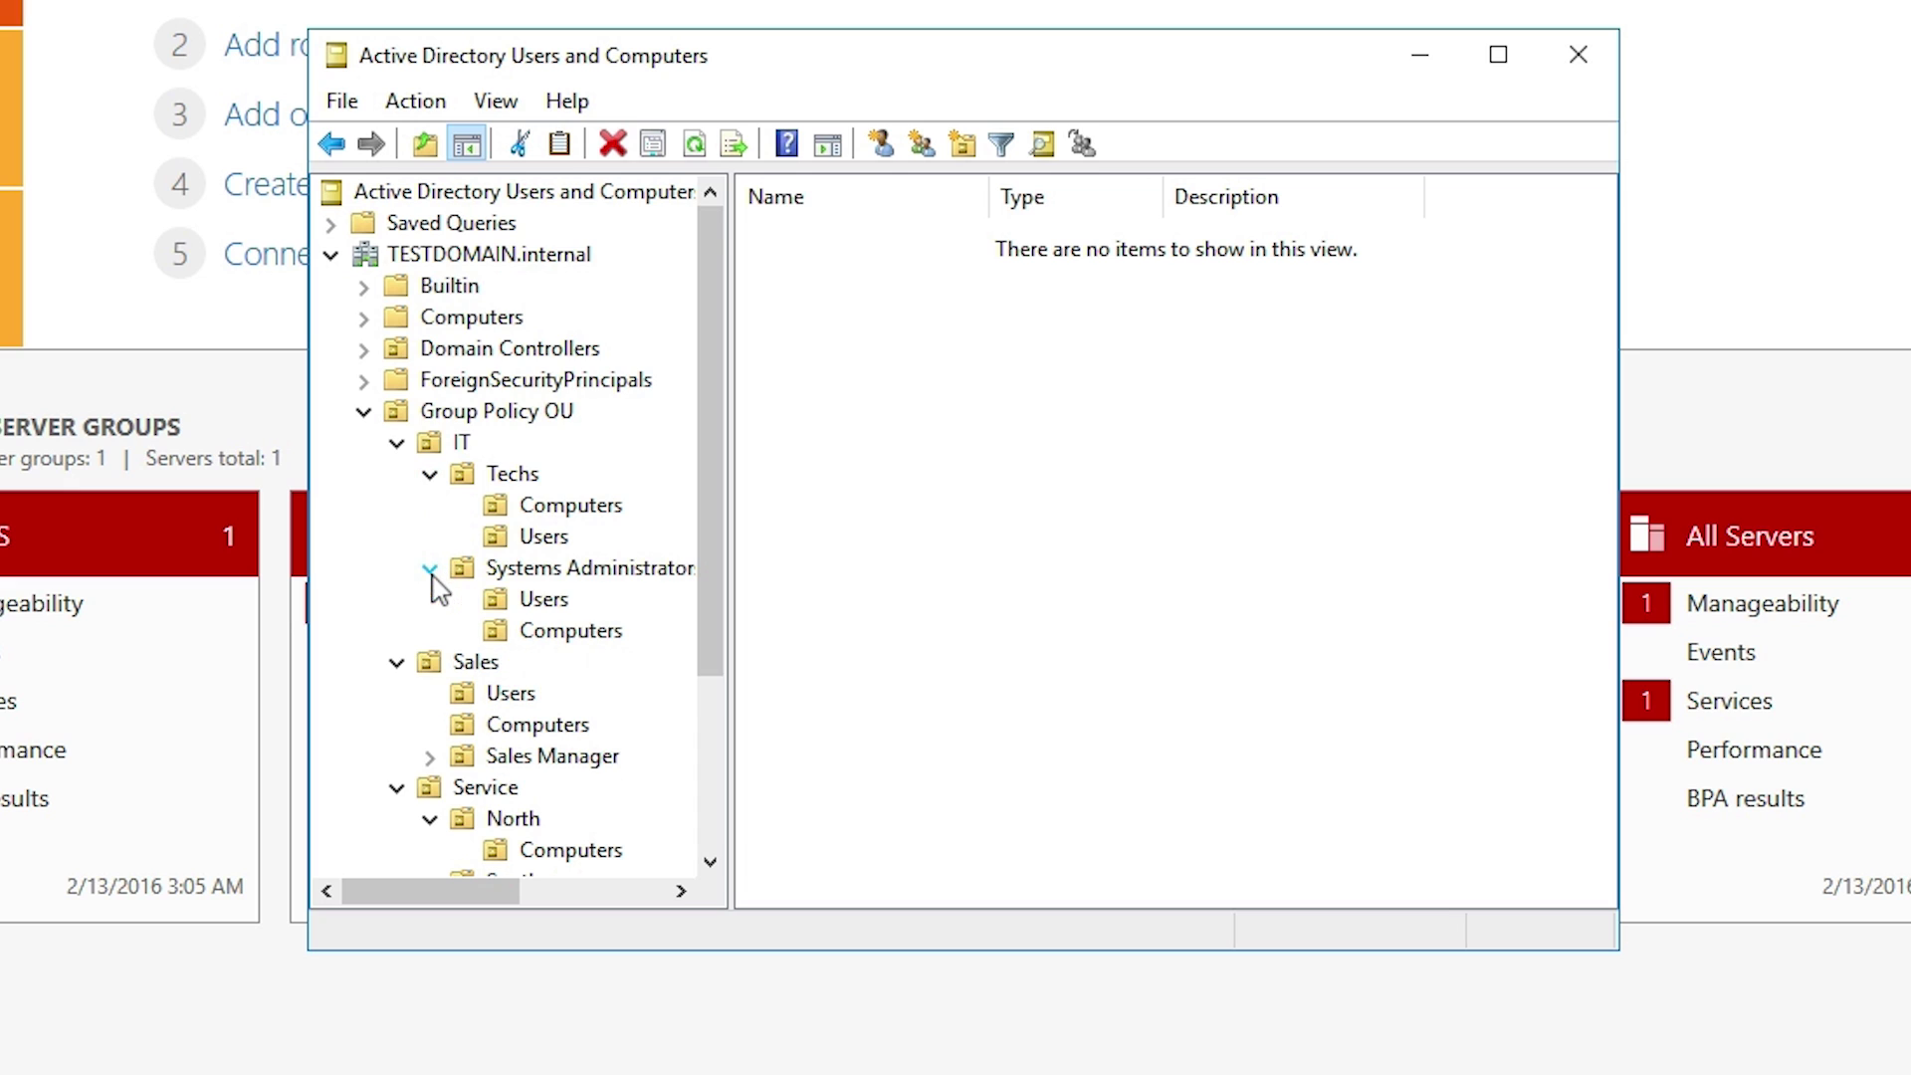
left_click(431, 756)
left_click_drag(709, 524, 717, 670)
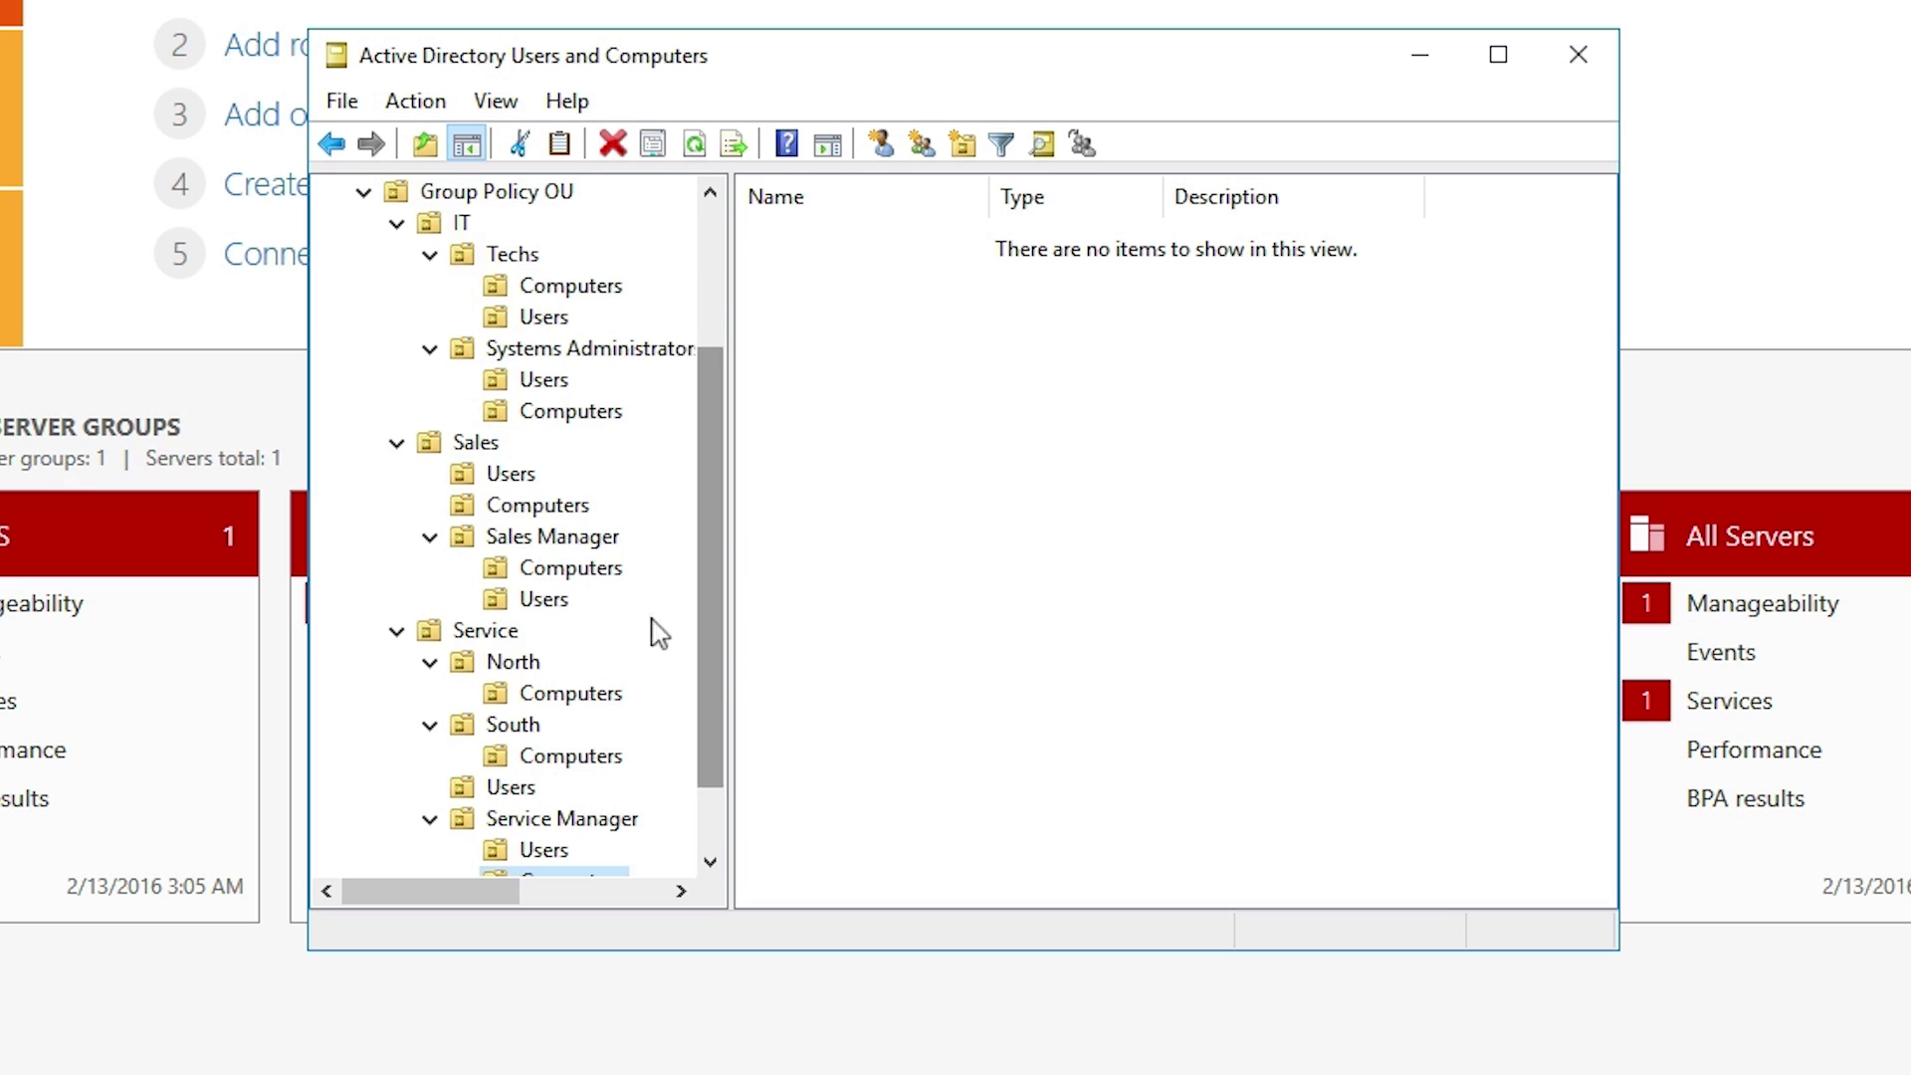